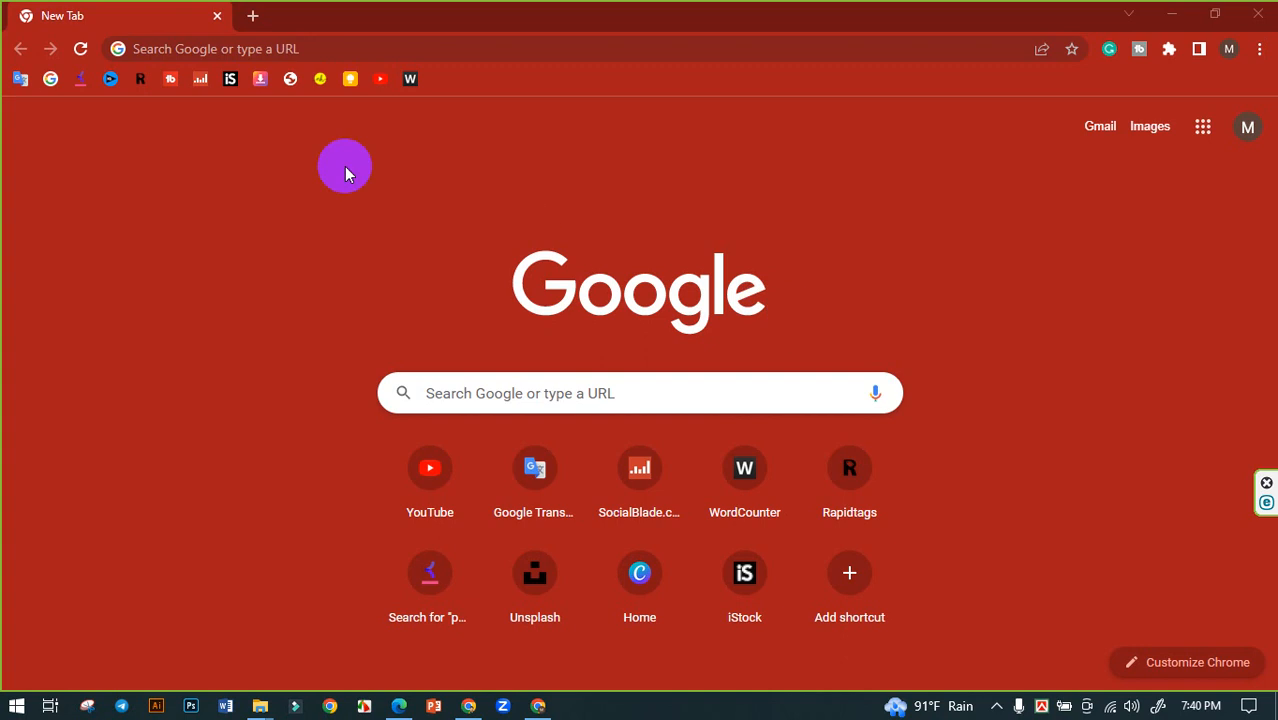
Step: Open canva.com and go to its templates page
{"action": "left_click", "coordinate": [285, 48]}
{"action": "type", "text": "canva.com"}
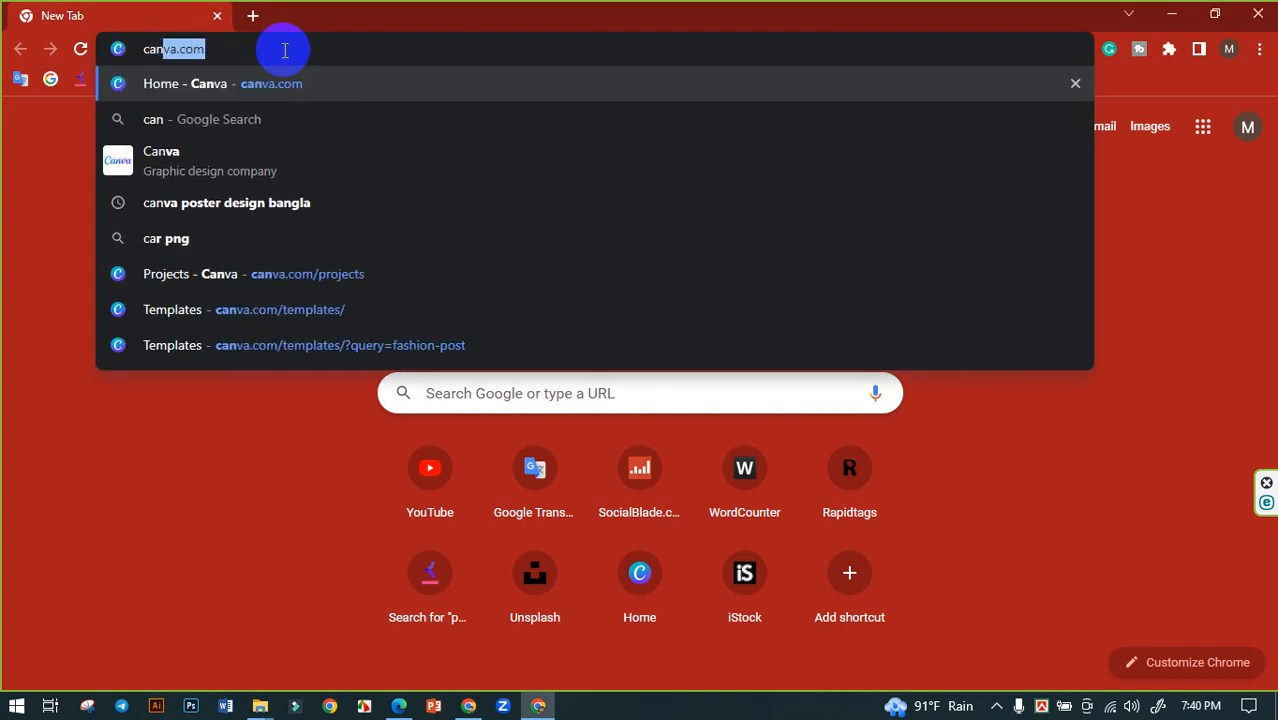
{"action": "key", "text": "Return"}
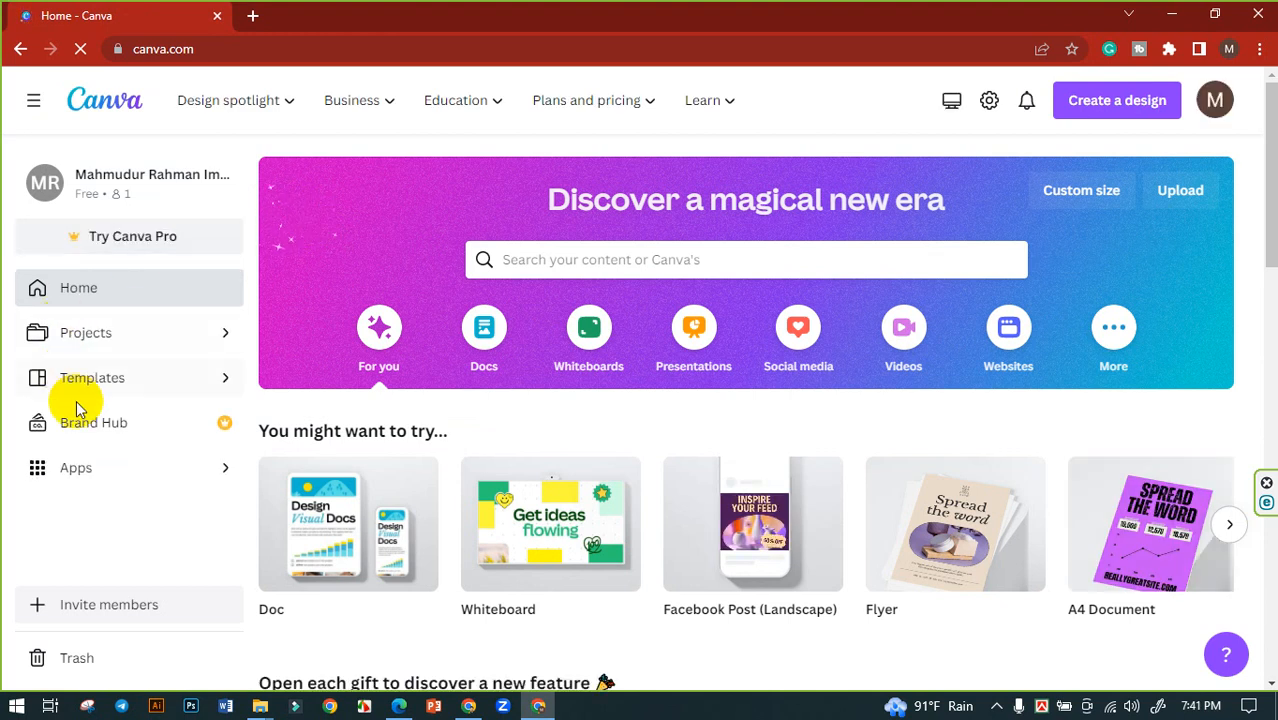
{"action": "left_click", "coordinate": [110, 379]}
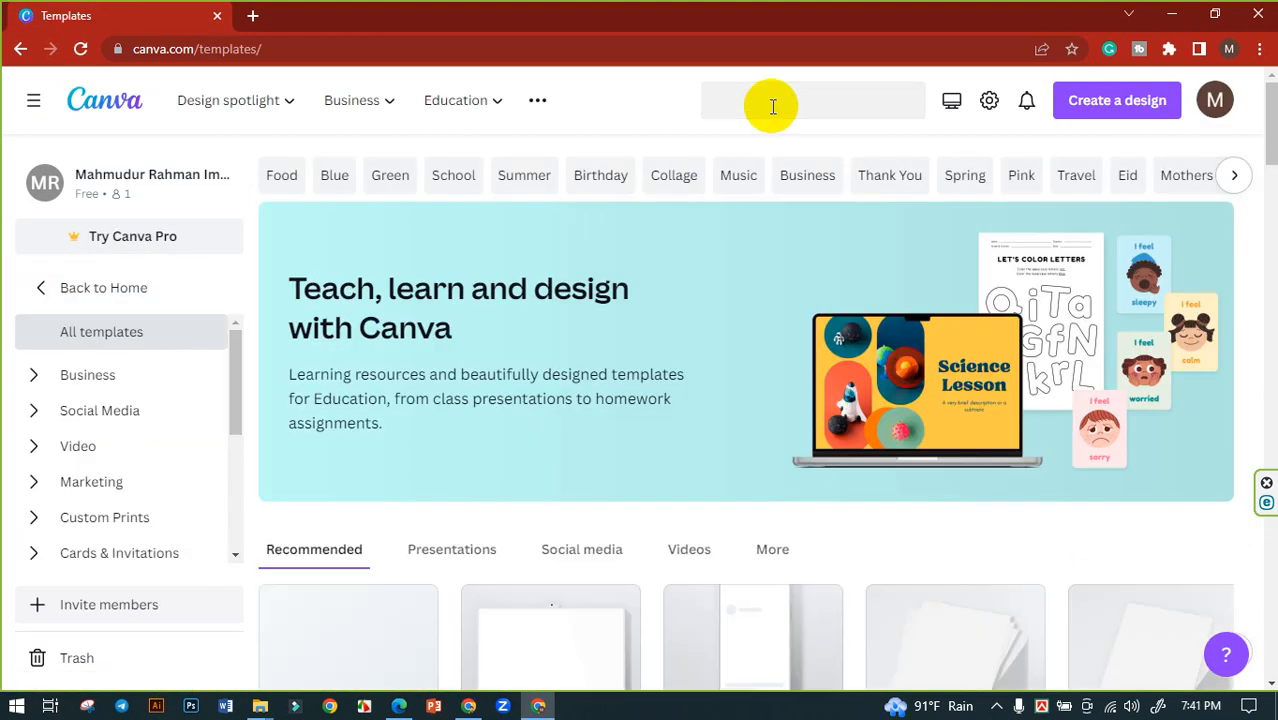
Step: Search the templates for "shoe post"
{"action": "left_click", "coordinate": [771, 103]}
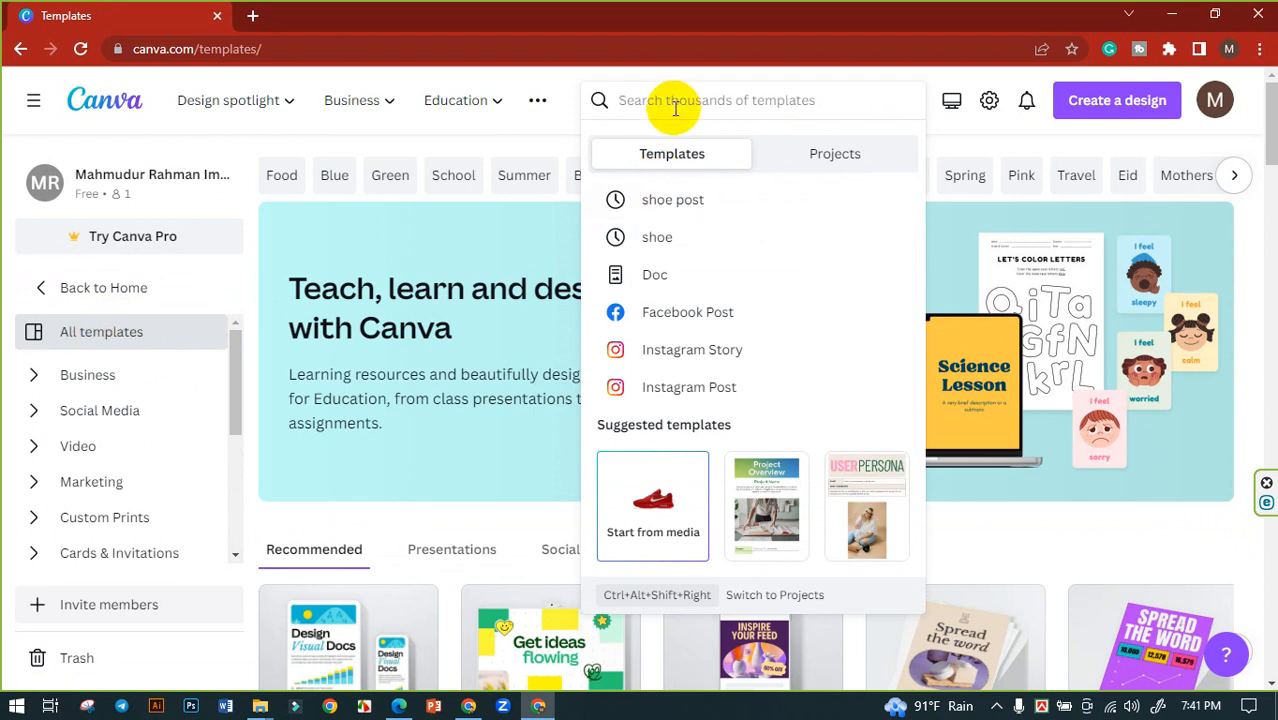
{"action": "type", "text": "shoe post"}
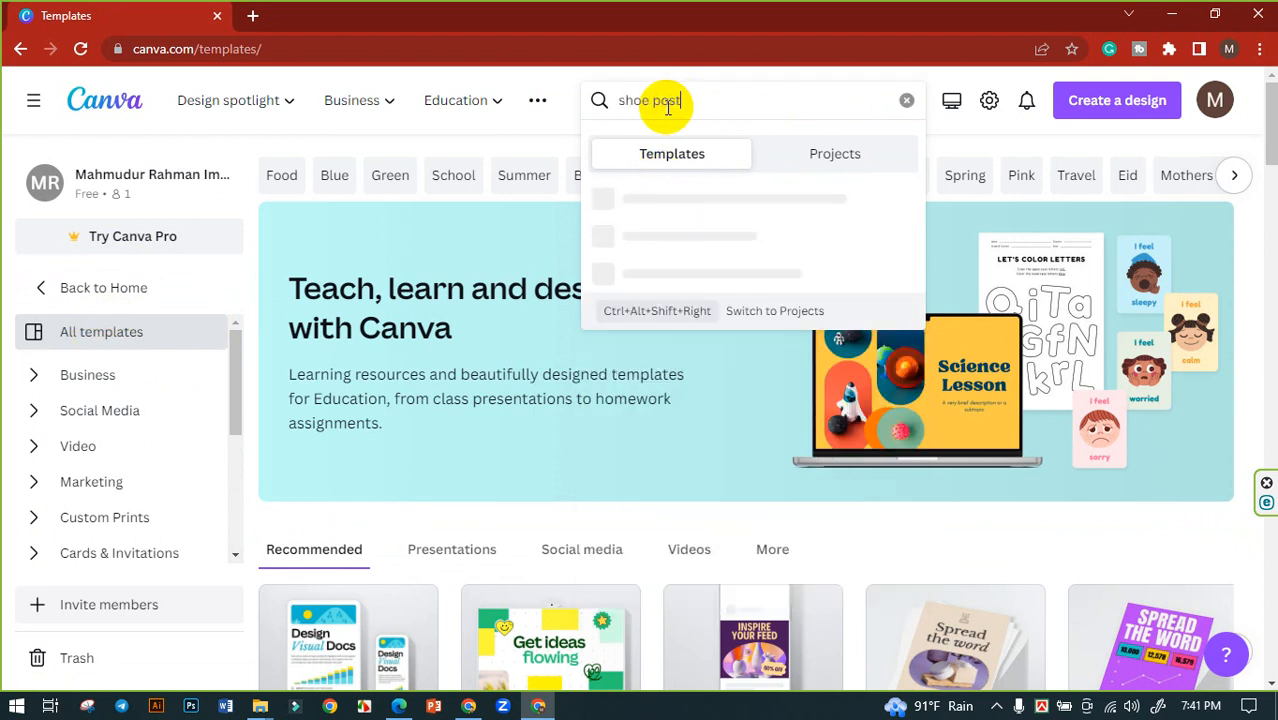
{"action": "key", "text": "Return"}
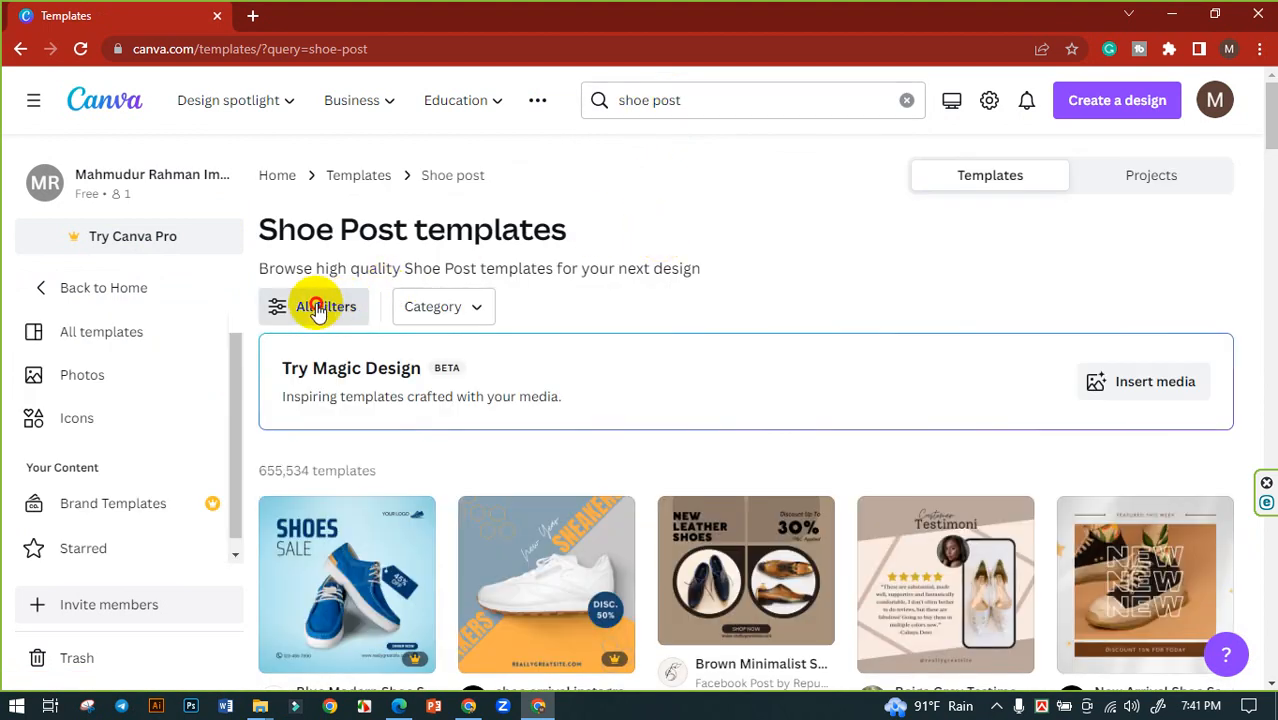
Step: Filter the shoe post templates to show only those with the Free price option
{"action": "left_click", "coordinate": [318, 309]}
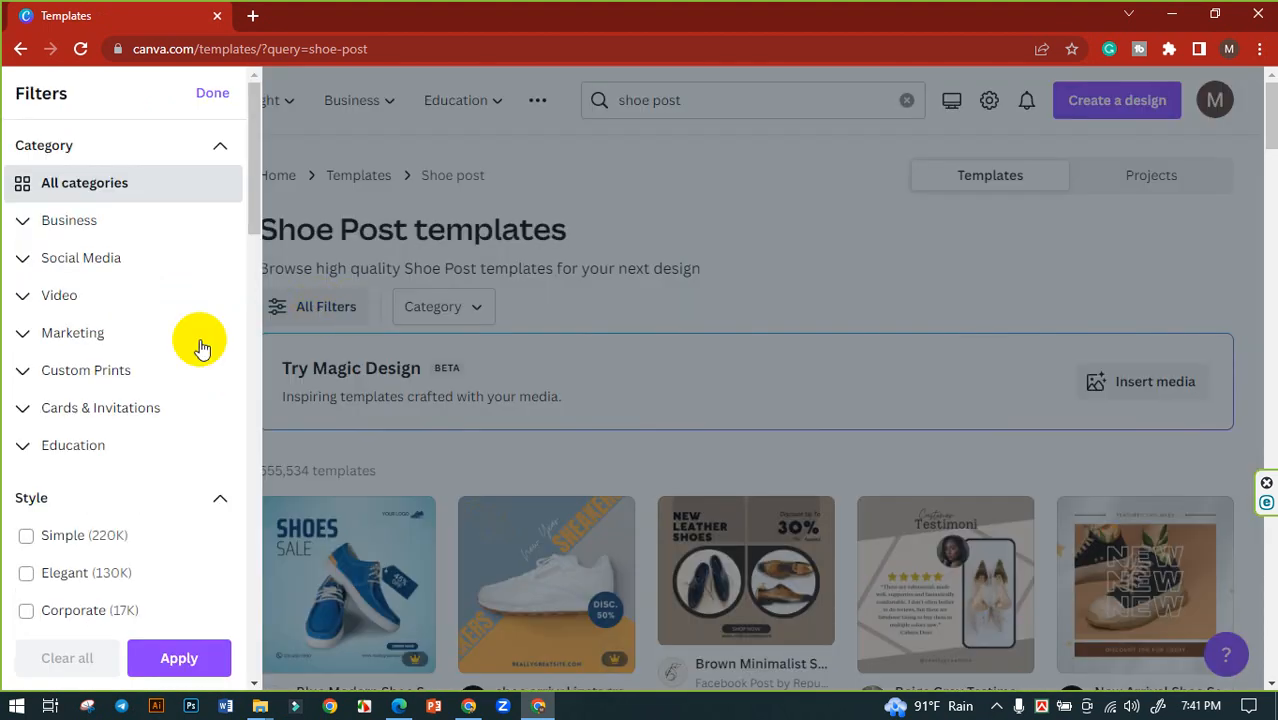
{"action": "scroll", "coordinate": [86, 451], "scroll_direction": "down", "scroll_amount": 10}
{"action": "scroll", "coordinate": [104, 500], "scroll_direction": "down", "scroll_amount": 4}
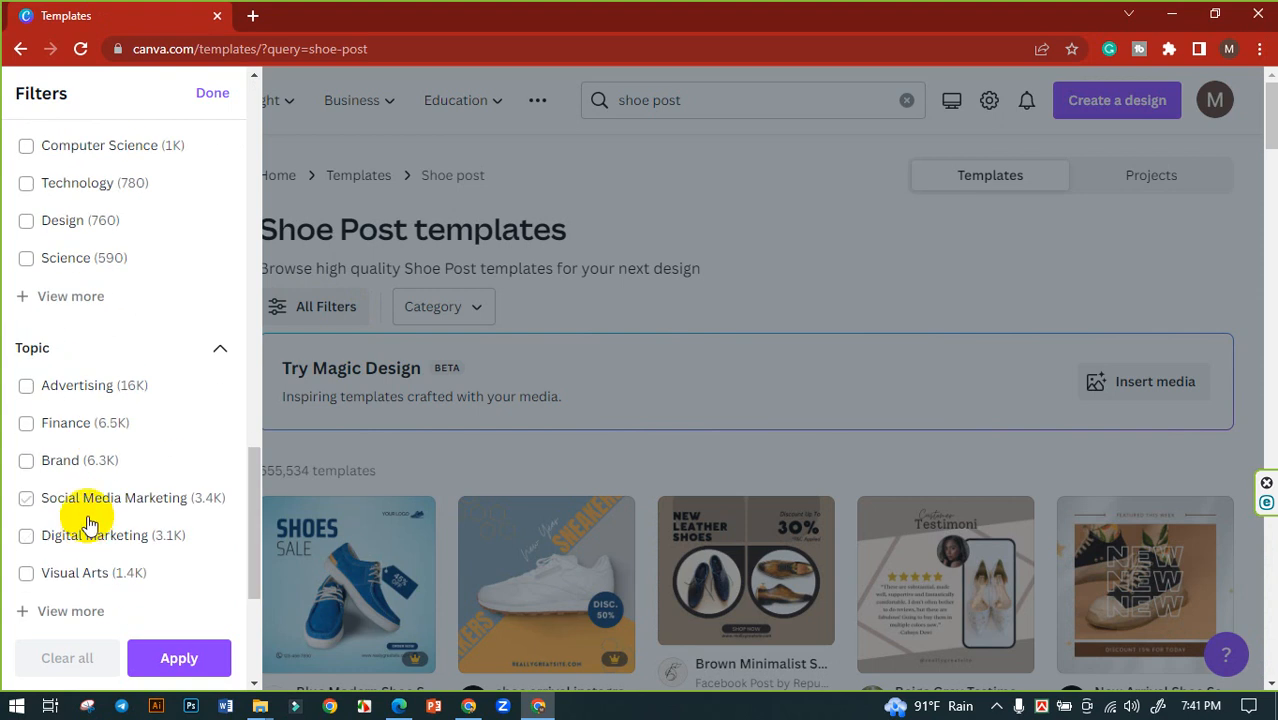
{"action": "scroll", "coordinate": [89, 522], "scroll_direction": "down", "scroll_amount": 3}
{"action": "left_click", "coordinate": [27, 387]}
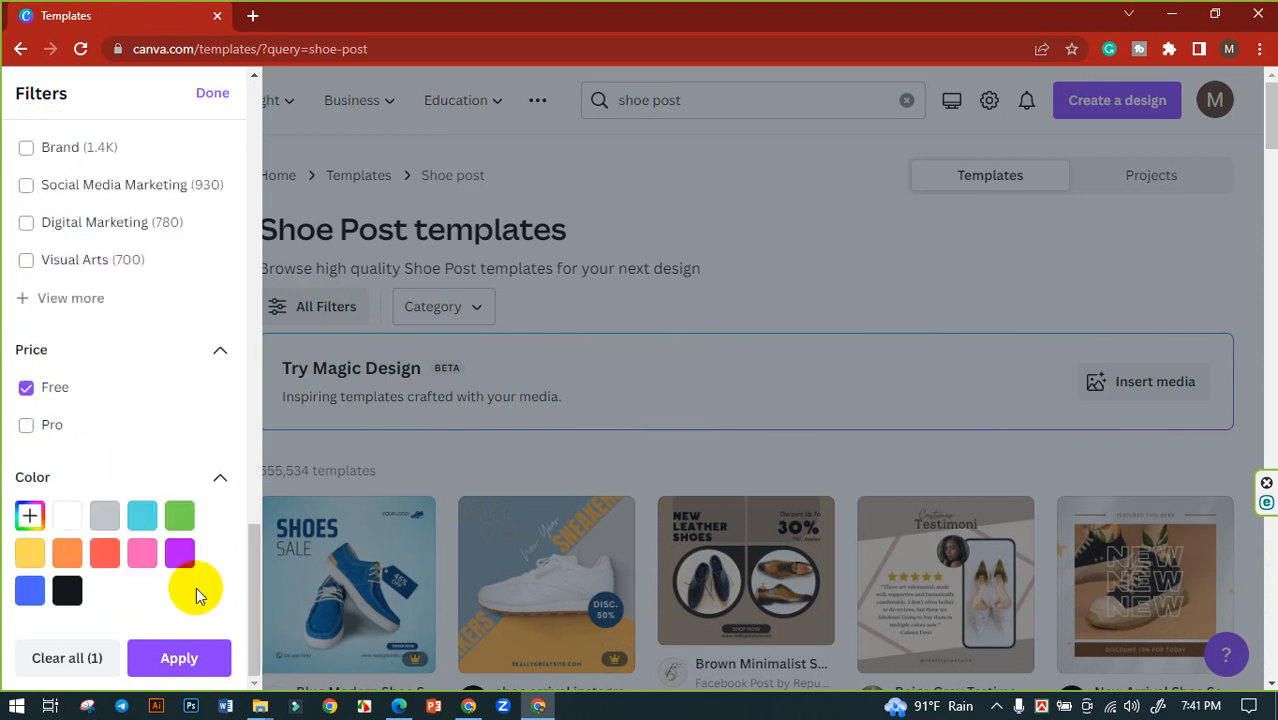
{"action": "left_click", "coordinate": [180, 658]}
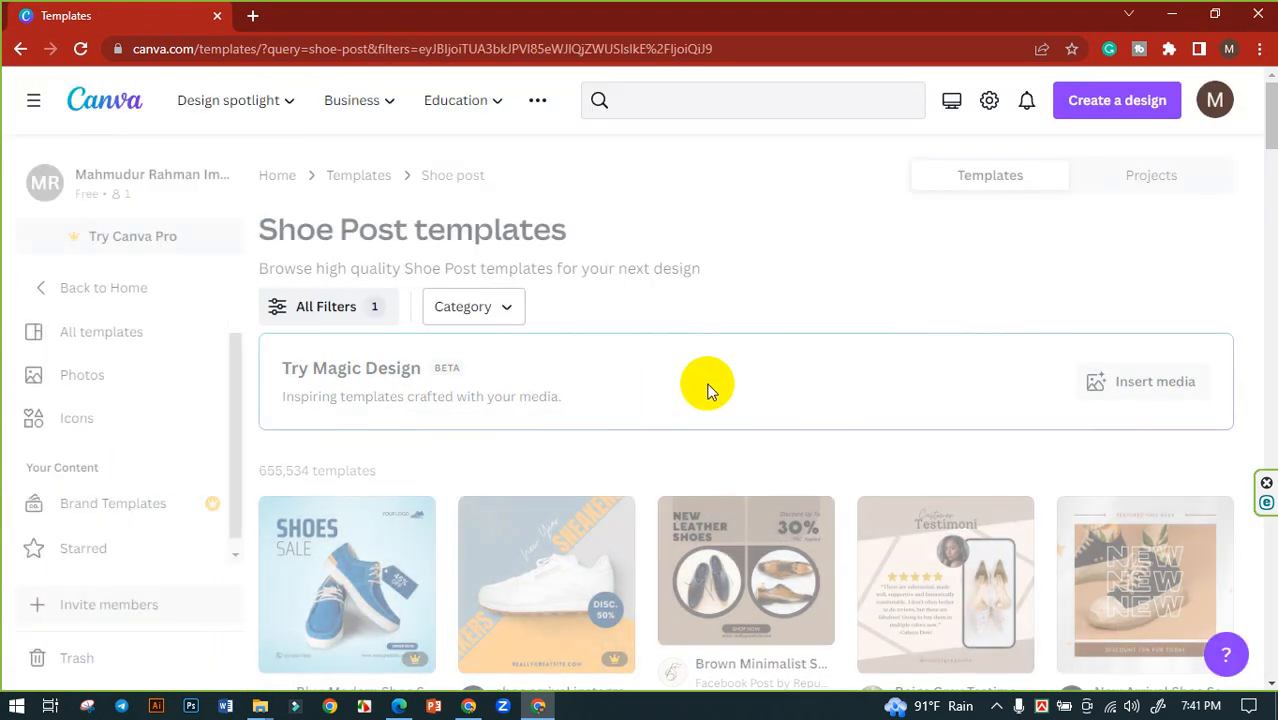
Step: Find the Purple Gradient Women Shoes Instagram Post template among the results and open it for customizing
{"action": "scroll", "coordinate": [843, 330], "scroll_direction": "down", "scroll_amount": 4}
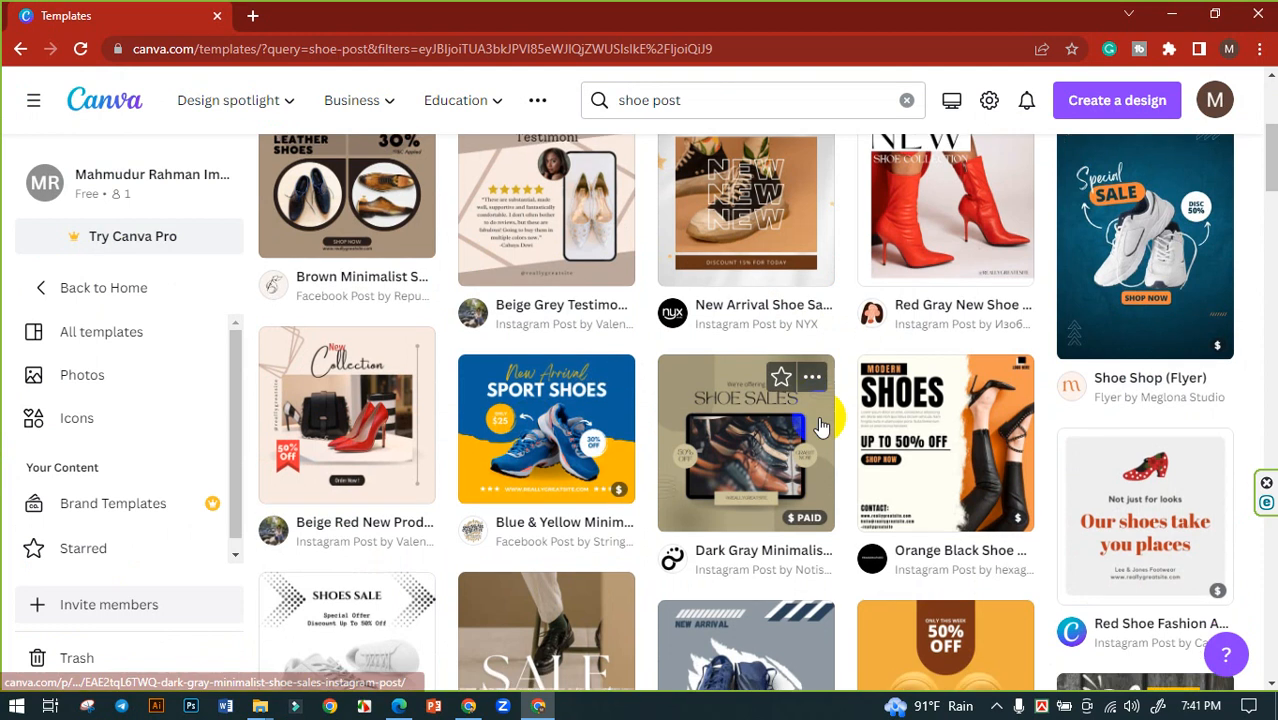
{"action": "scroll", "coordinate": [820, 425], "scroll_direction": "down", "scroll_amount": 3}
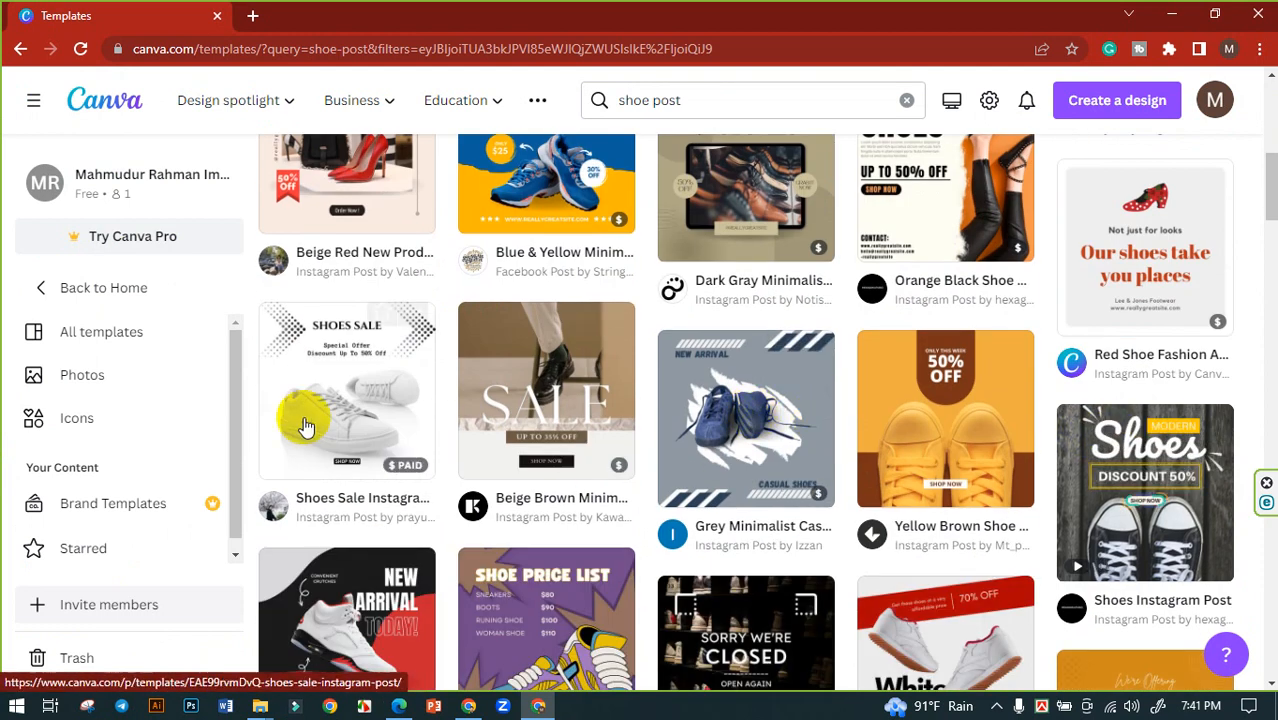
{"action": "scroll", "coordinate": [1040, 420], "scroll_direction": "down", "scroll_amount": 1}
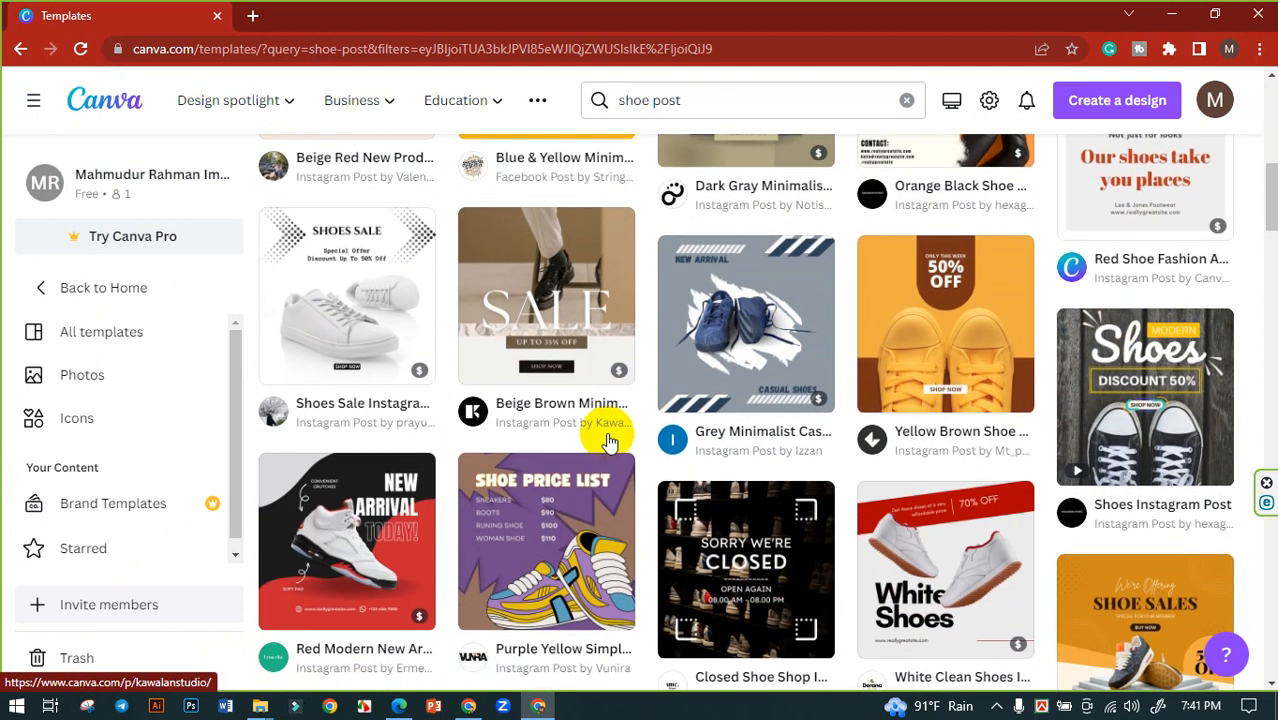
{"action": "scroll", "coordinate": [610, 440], "scroll_direction": "down", "scroll_amount": 10}
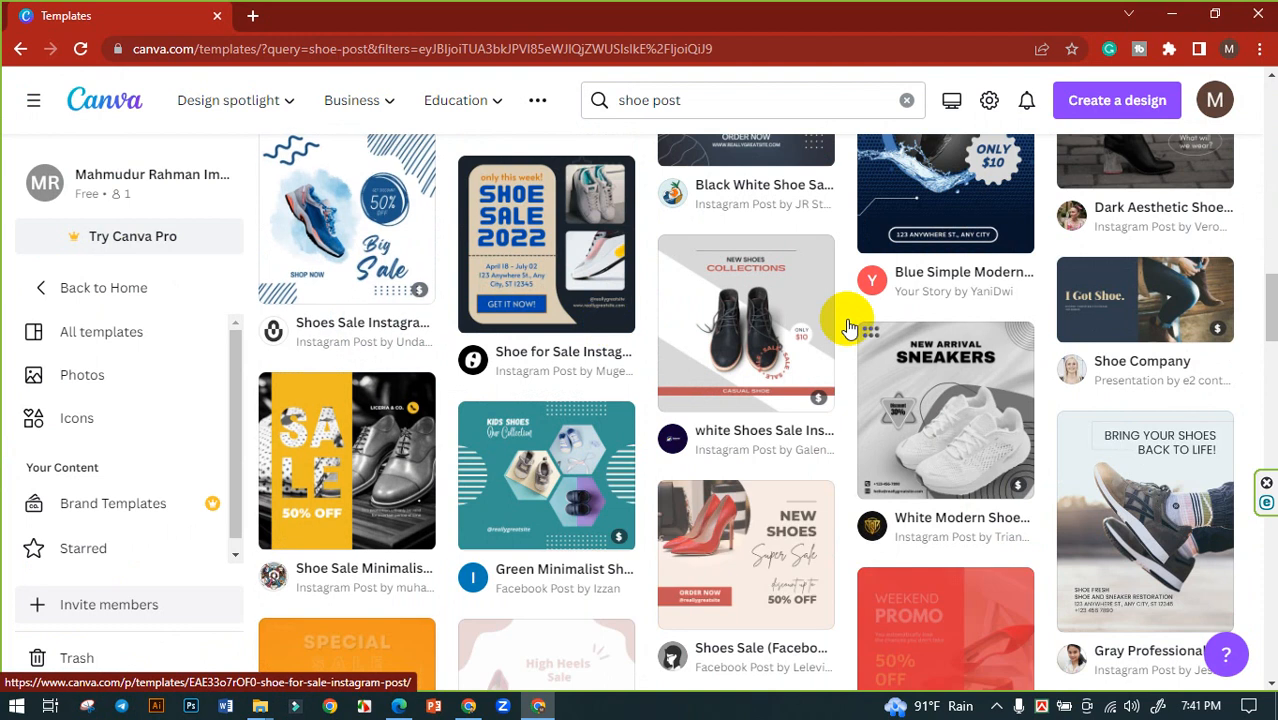
{"action": "scroll", "coordinate": [399, 313], "scroll_direction": "down", "scroll_amount": 8}
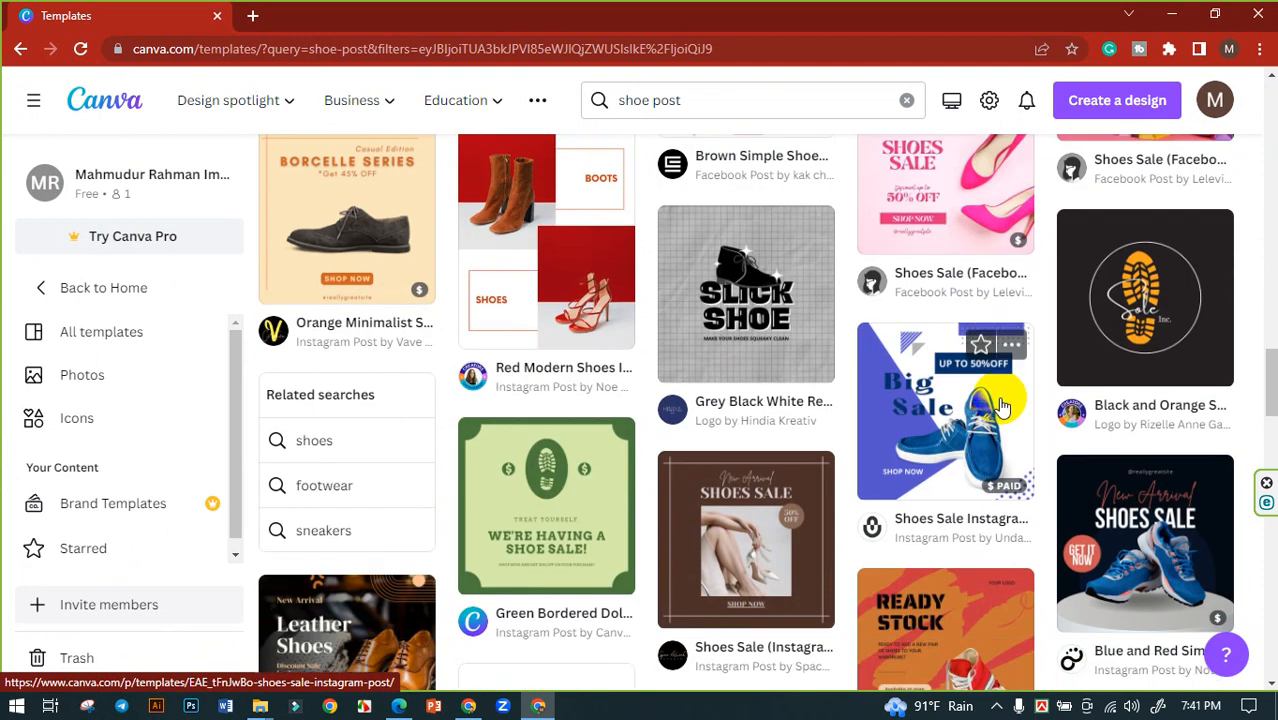
{"action": "scroll", "coordinate": [1000, 405], "scroll_direction": "down", "scroll_amount": 2}
{"action": "scroll", "coordinate": [856, 365], "scroll_direction": "up", "scroll_amount": 3}
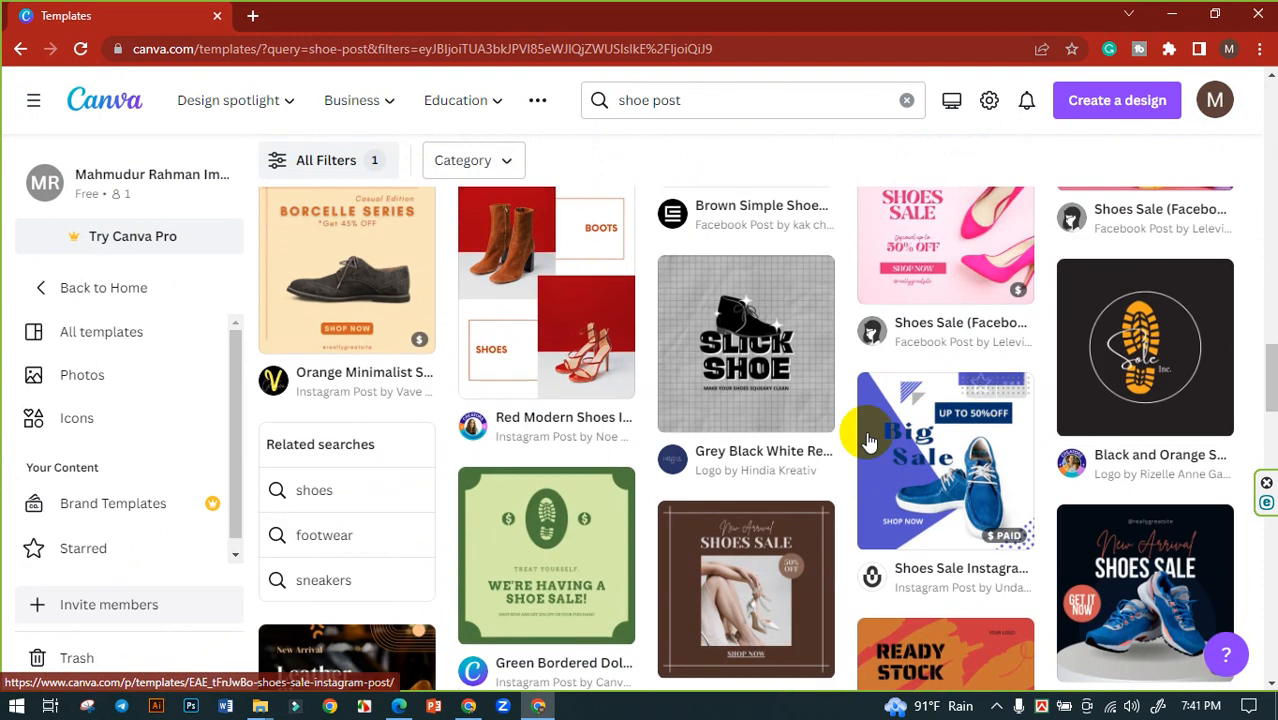
{"action": "scroll", "coordinate": [650, 420], "scroll_direction": "down", "scroll_amount": 4}
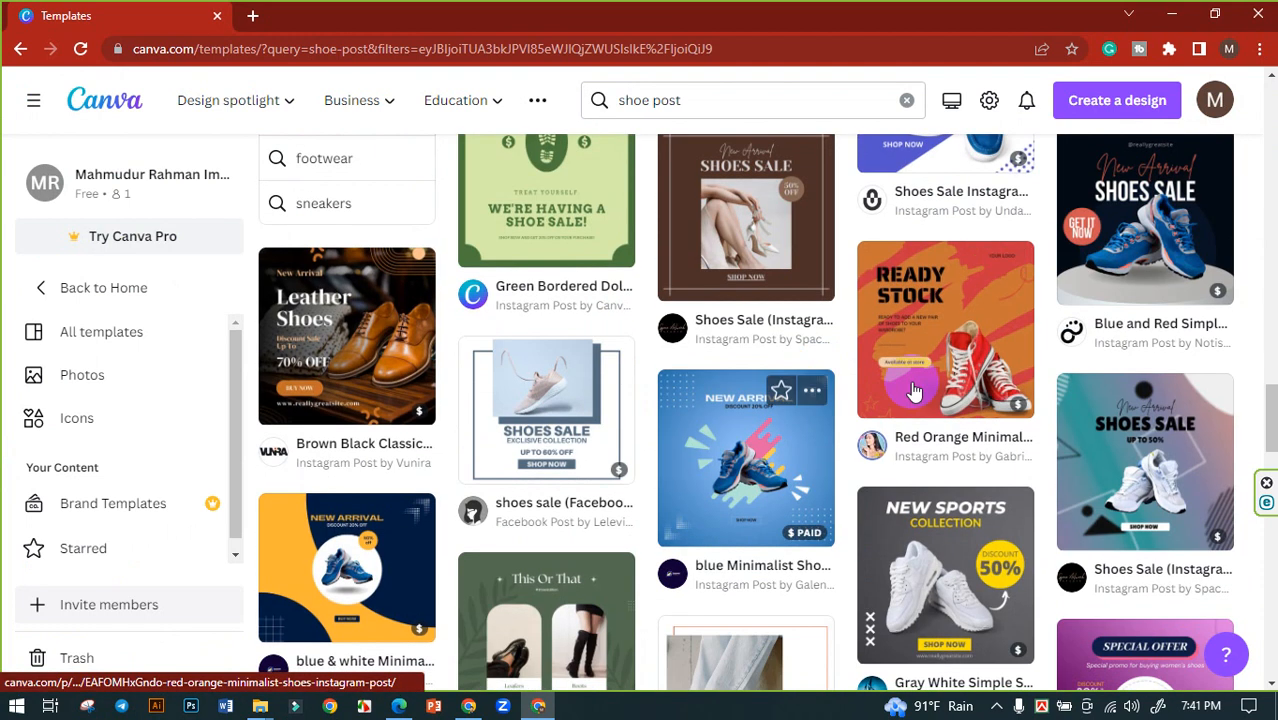
{"action": "scroll", "coordinate": [996, 434], "scroll_direction": "down", "scroll_amount": 3}
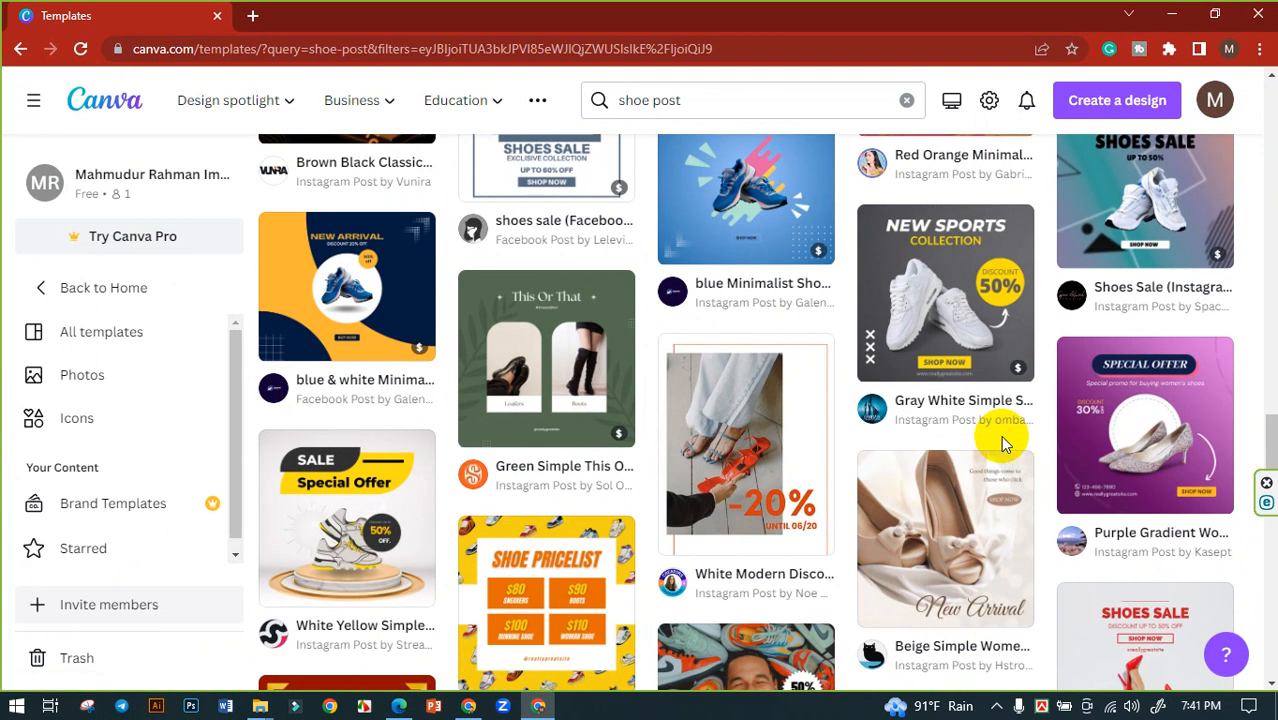
{"action": "scroll", "coordinate": [1003, 440], "scroll_direction": "down", "scroll_amount": 2}
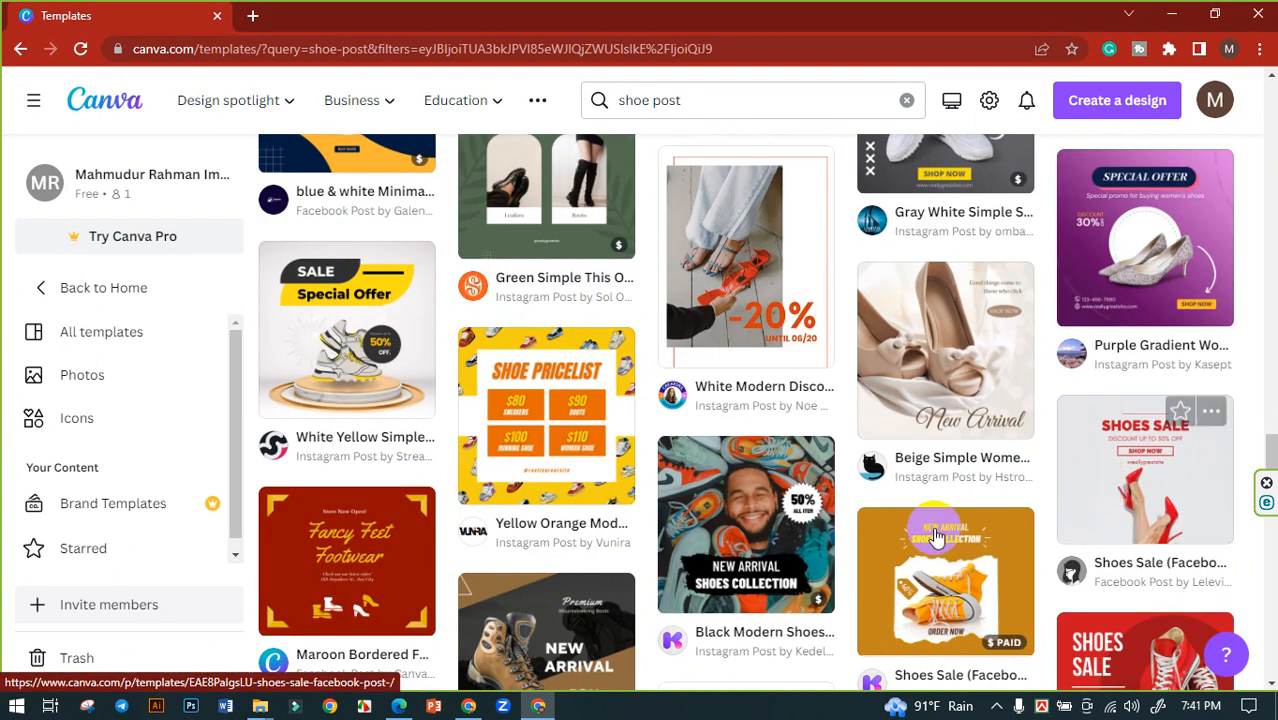
{"action": "scroll", "coordinate": [937, 537], "scroll_direction": "up", "scroll_amount": 1}
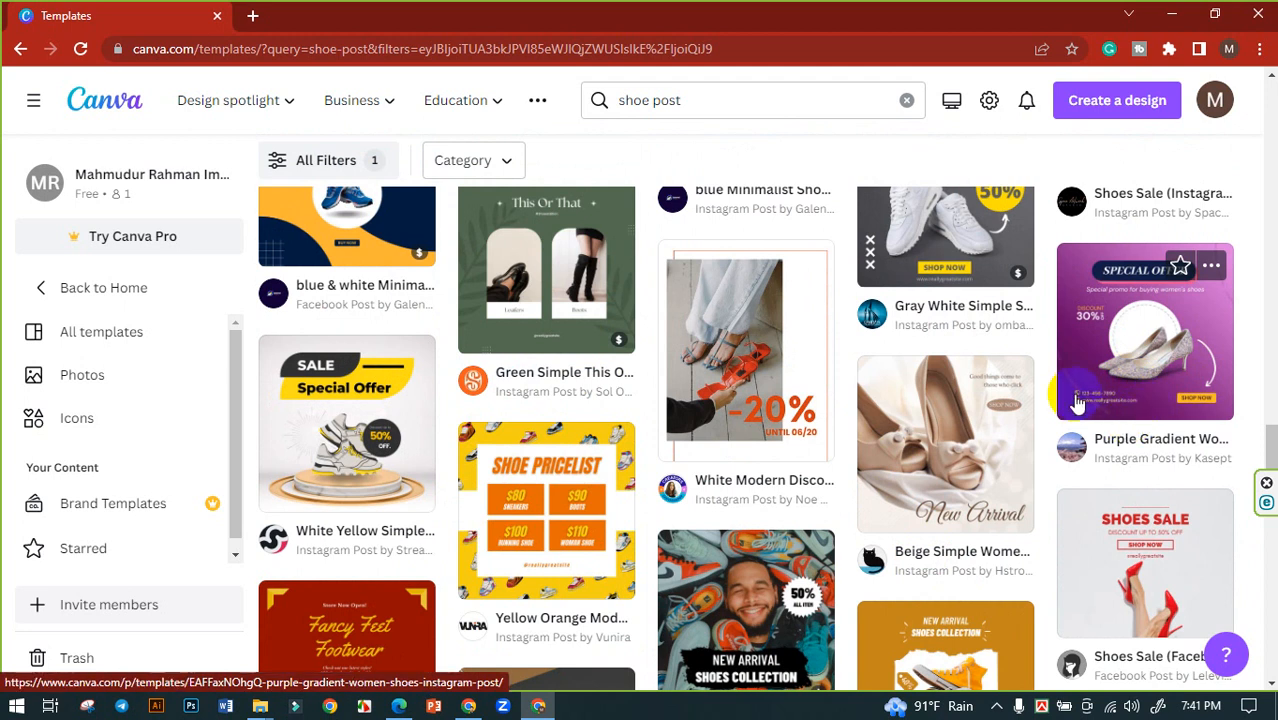
{"action": "left_click", "coordinate": [1133, 336]}
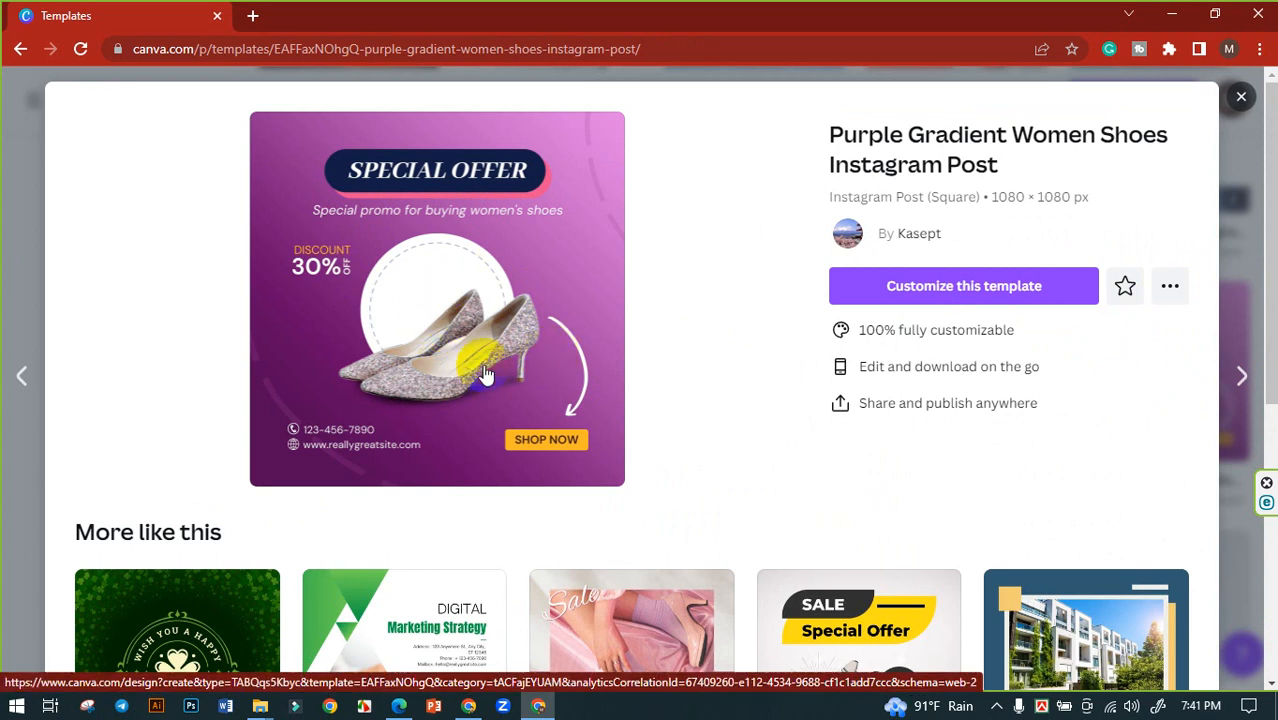
{"action": "left_click", "coordinate": [903, 295]}
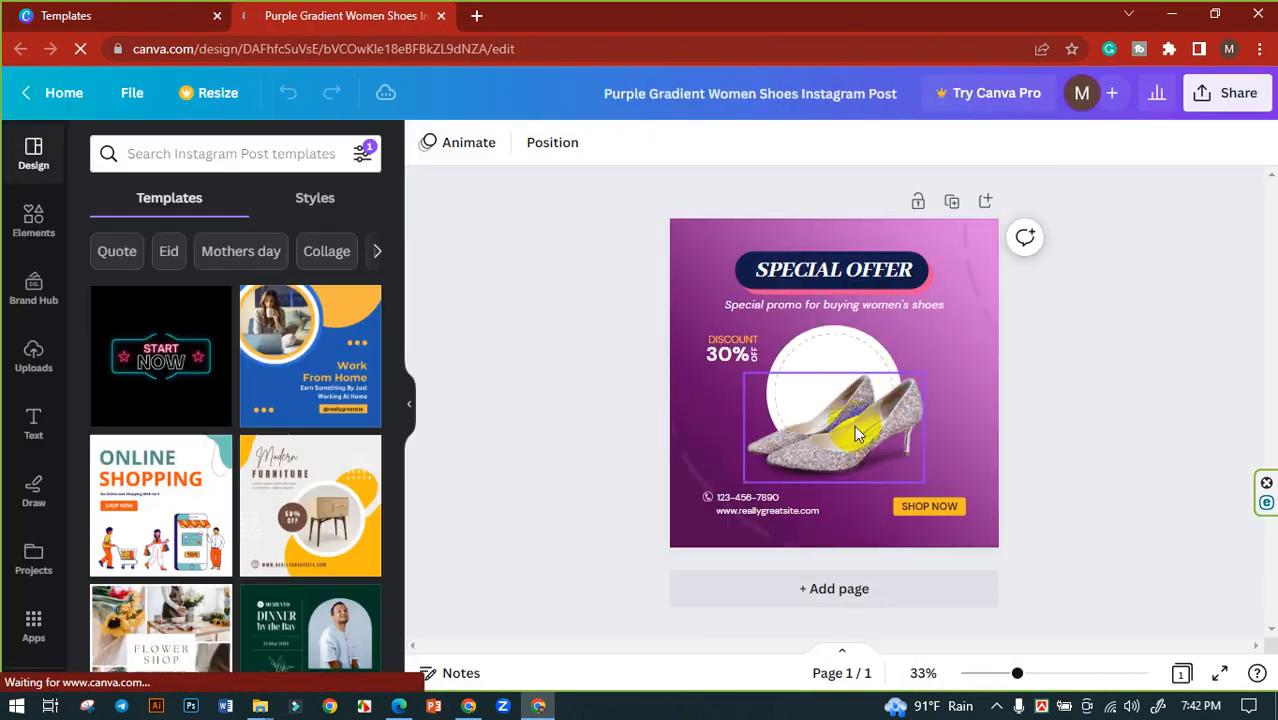
Step: Delete the high-heel shoes image from the design and upload pngwing.com (2).png from the Downloads folder
{"action": "left_click", "coordinate": [855, 432]}
{"action": "key", "text": "Delete"}
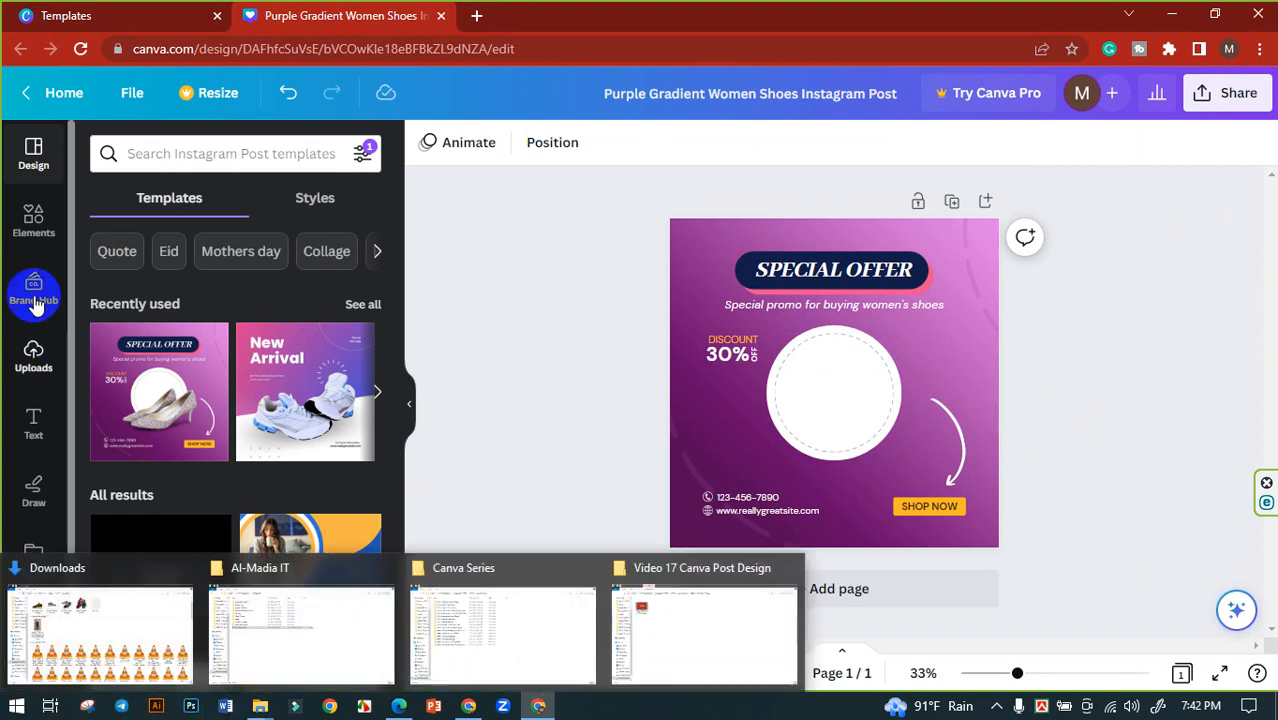
{"action": "left_click", "coordinate": [34, 355]}
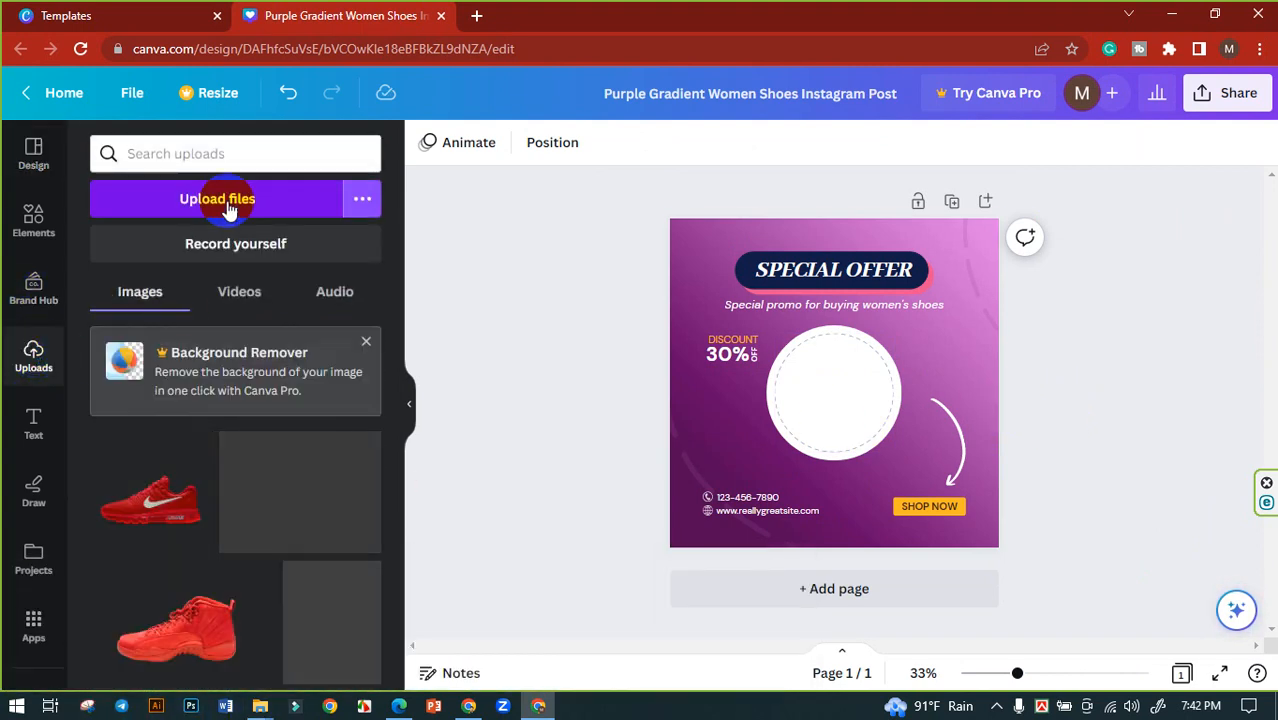
{"action": "left_click", "coordinate": [226, 202]}
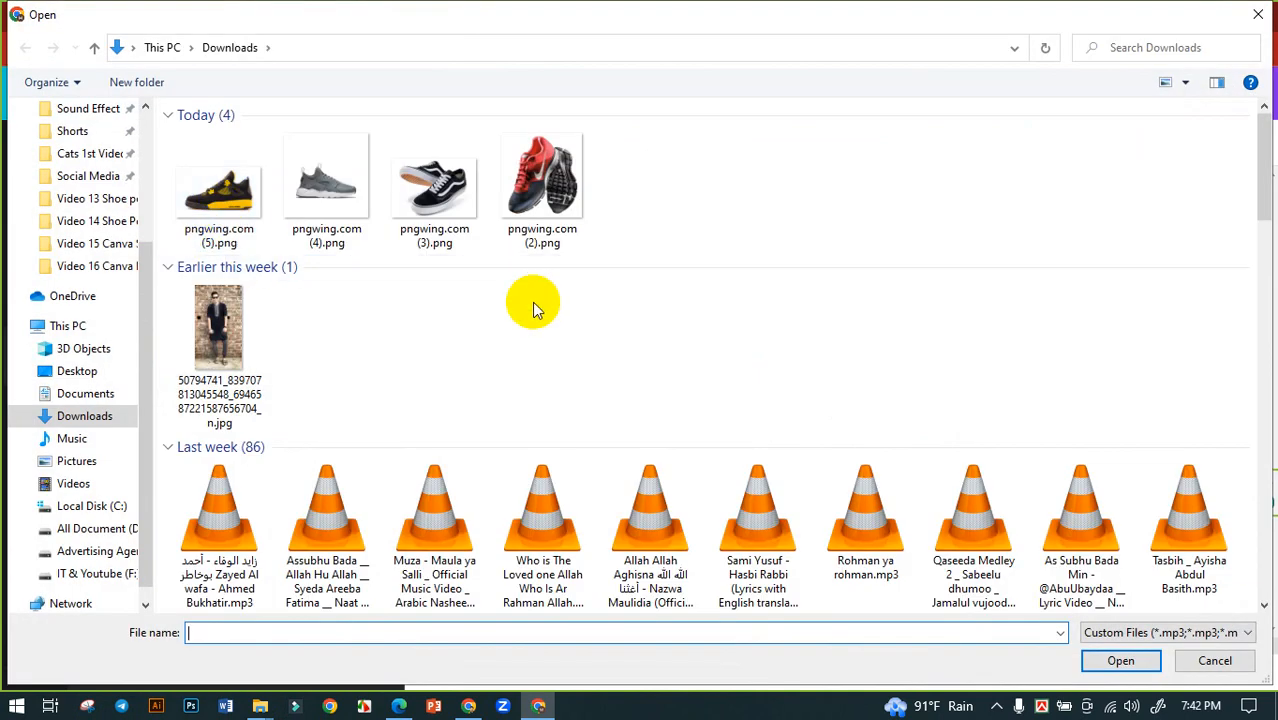
{"action": "left_click", "coordinate": [538, 195]}
{"action": "left_click", "coordinate": [1108, 664]}
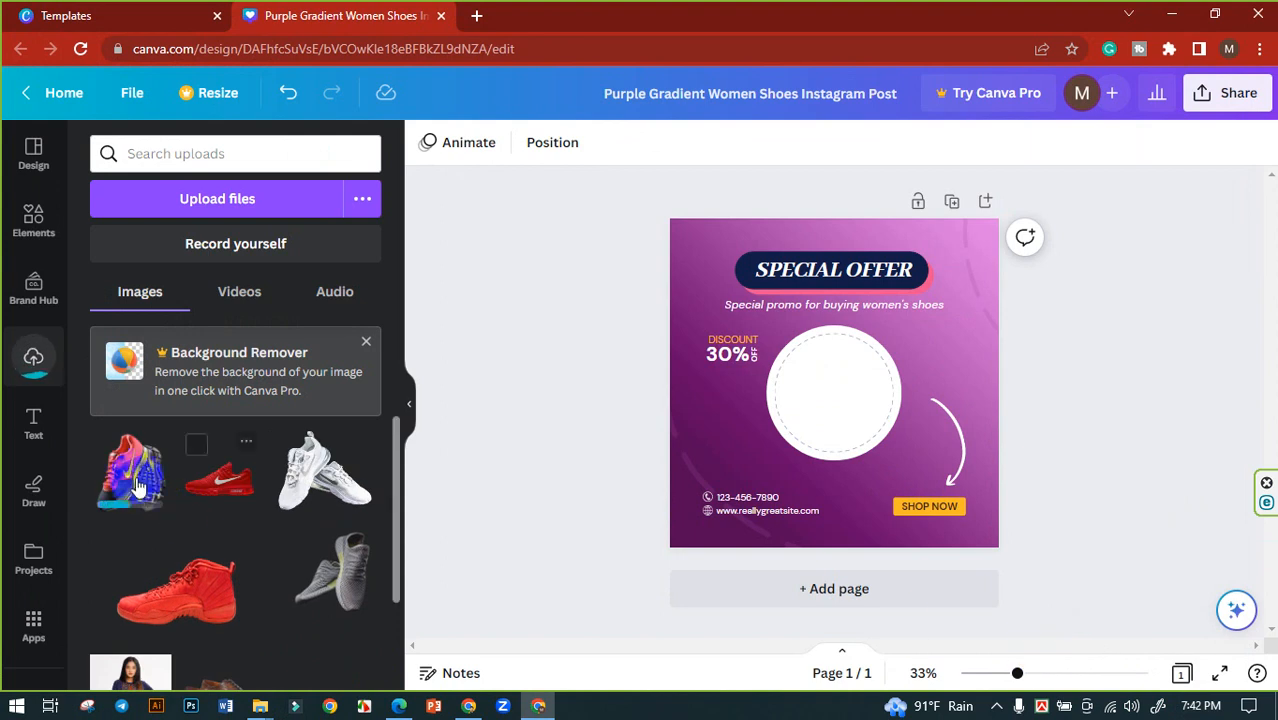
Step: Place the uploaded red and black sneakers image on the design, centred horizontally over the white circle
{"action": "left_click_drag", "start_coordinate": [127, 481], "coordinate": [895, 395]}
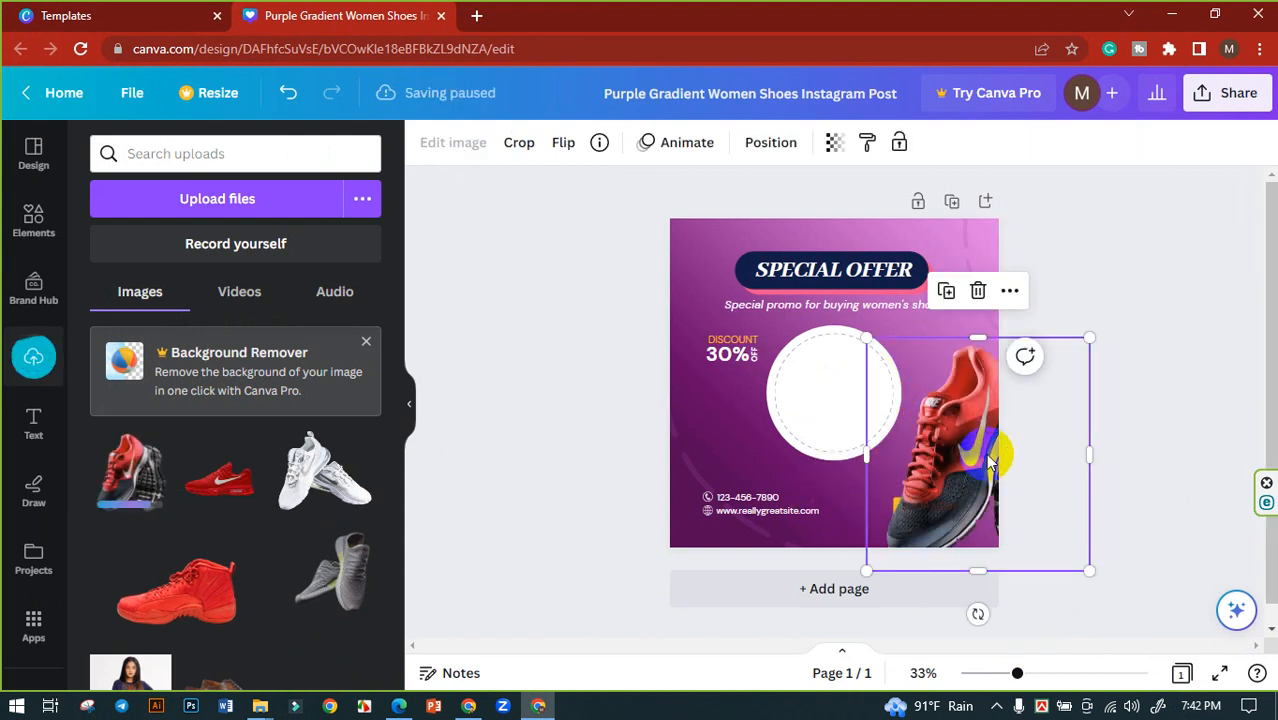
{"action": "left_click_drag", "start_coordinate": [998, 448], "coordinate": [815, 384]}
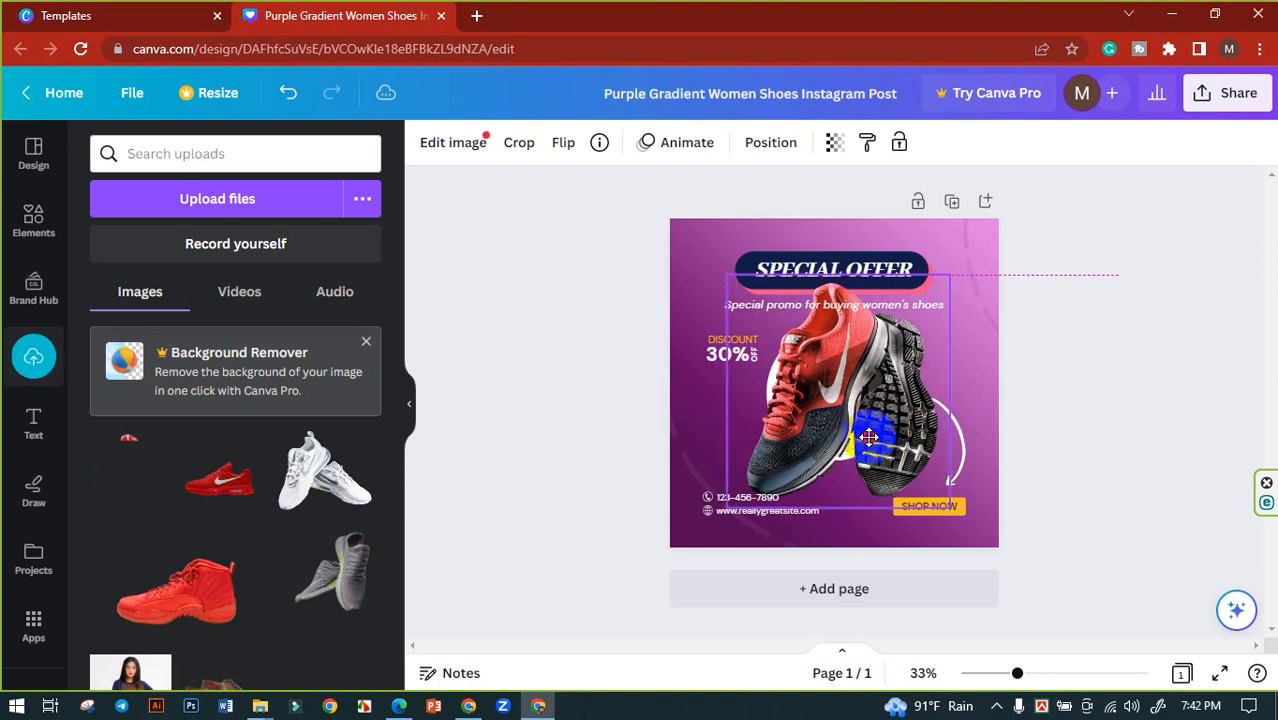
{"action": "left_click", "coordinate": [771, 145]}
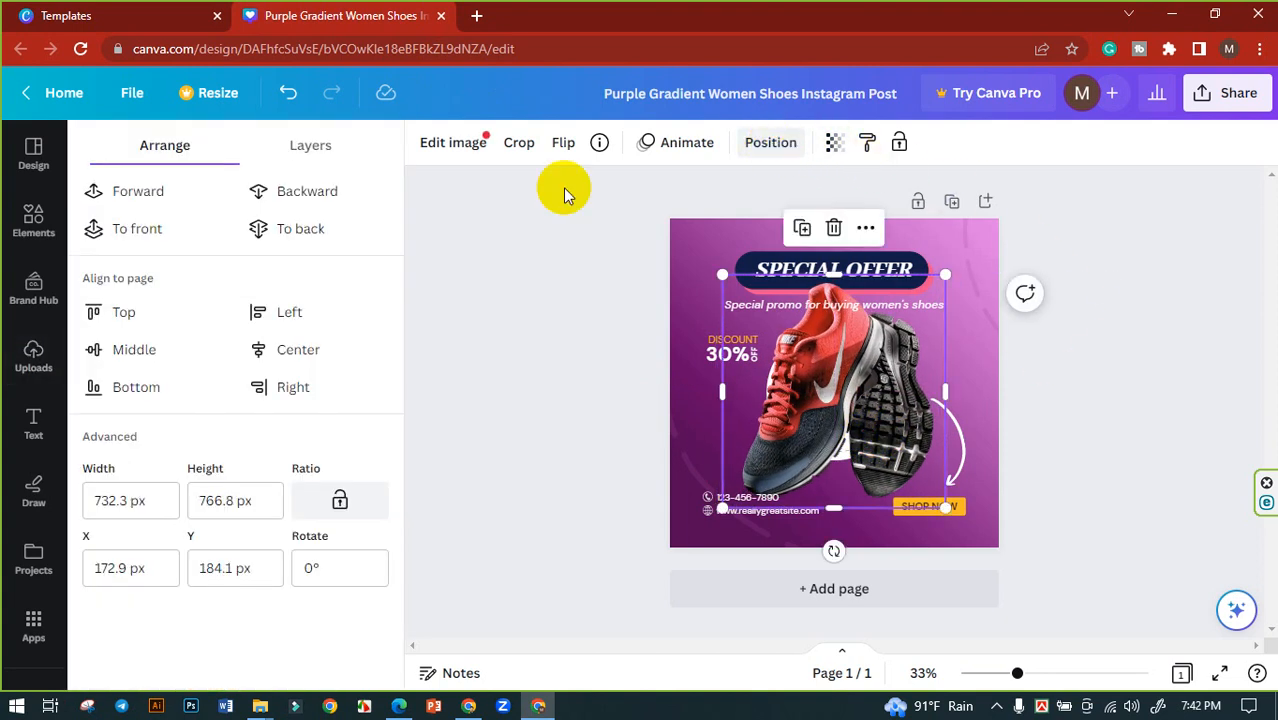
{"action": "left_click", "coordinate": [571, 334]}
Step: Lock the sneakers image in its place on the page
{"action": "mouse_move", "coordinate": [1015, 673]}
{"action": "left_mouse_down"}
{"action": "mouse_move", "coordinate": [1030, 676]}
{"action": "mouse_move", "coordinate": [1033, 658]}
{"action": "left_mouse_up"}
{"action": "left_click", "coordinate": [1101, 521]}
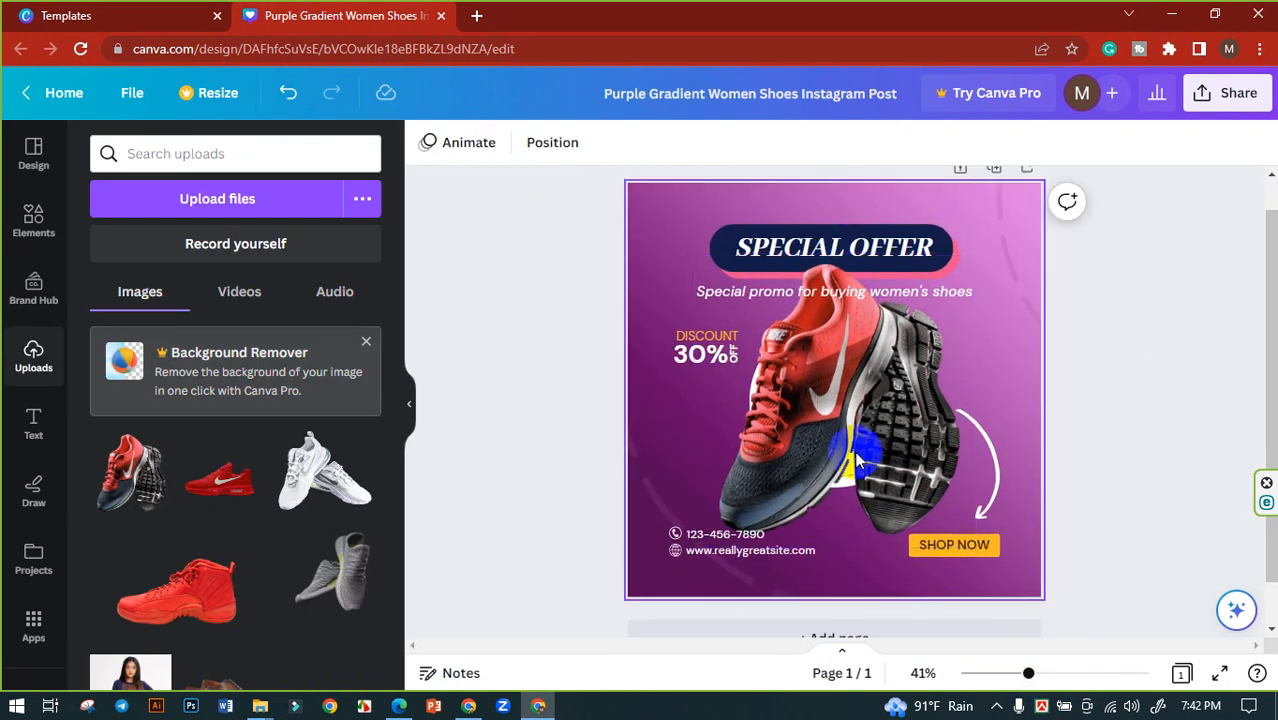
{"action": "left_click", "coordinate": [910, 421]}
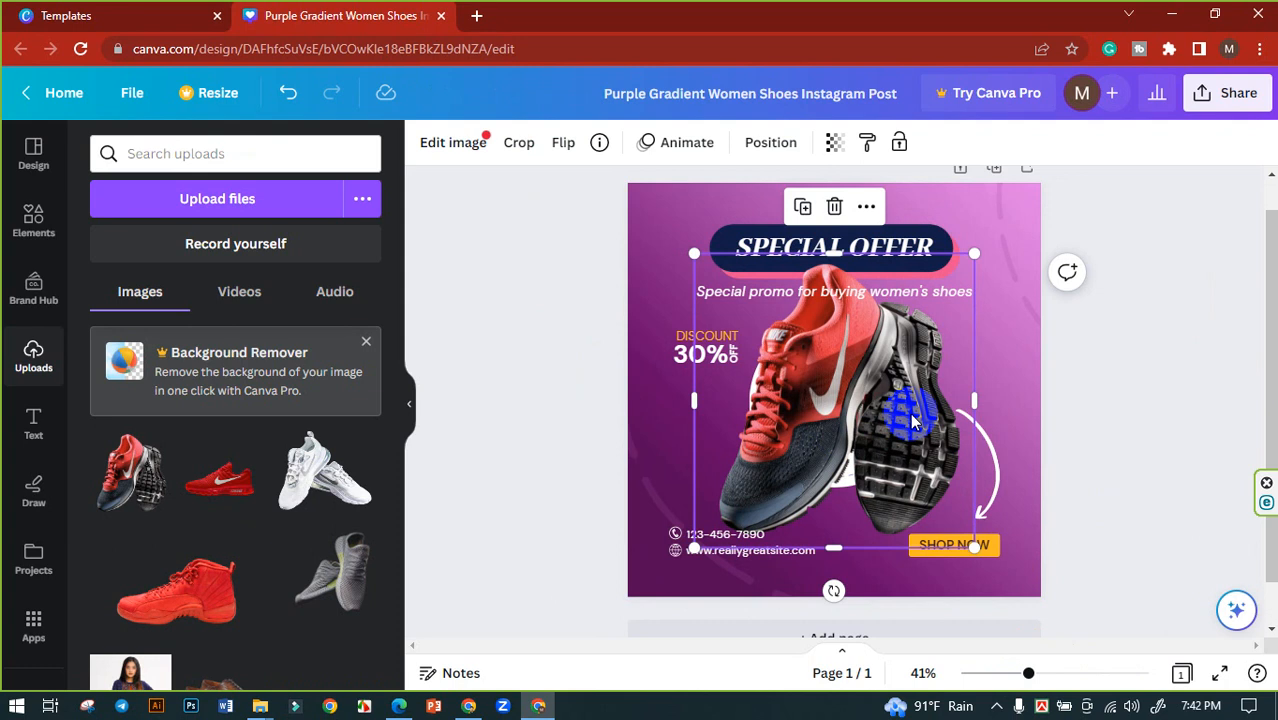
{"action": "right_click", "coordinate": [912, 421]}
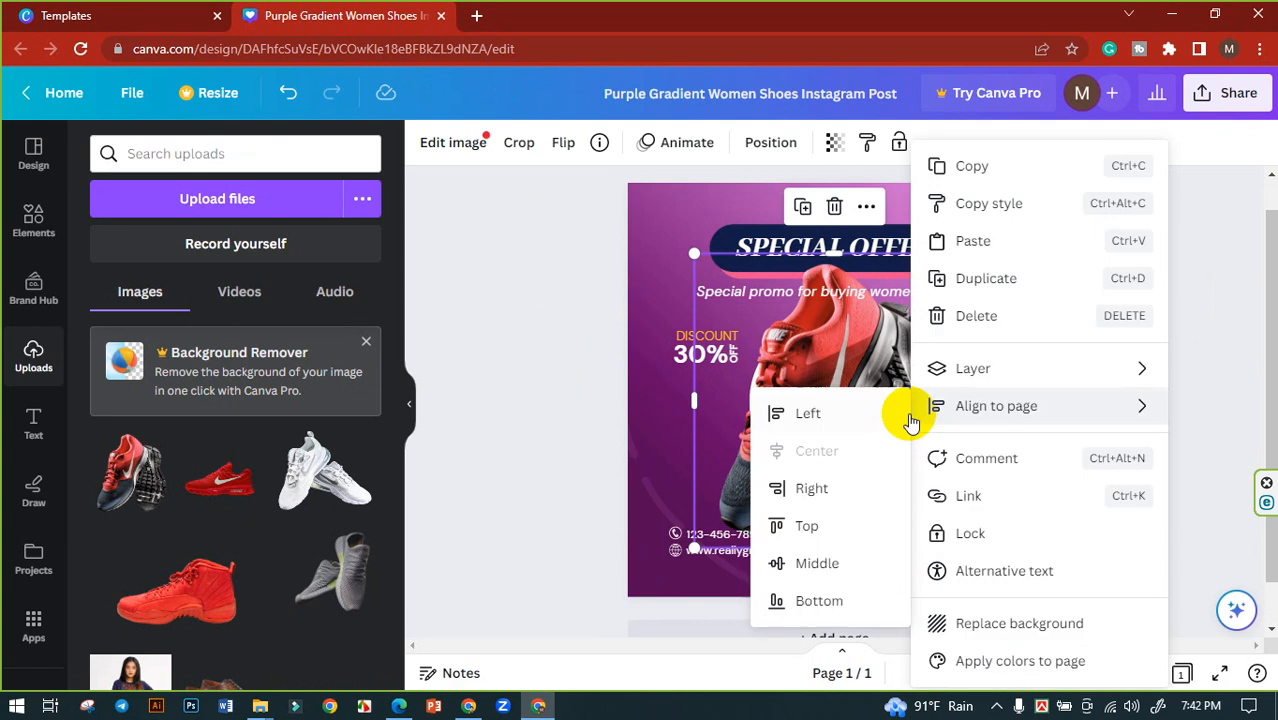
{"action": "left_click", "coordinate": [972, 536]}
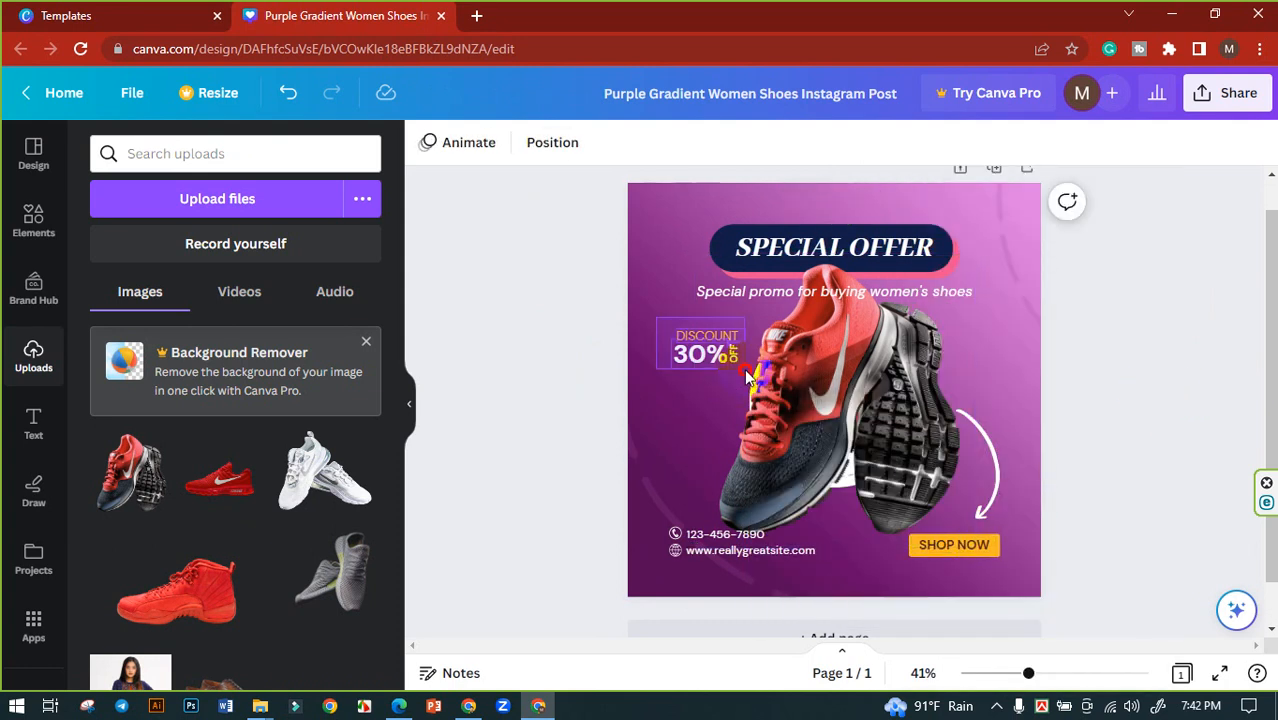
Step: Move the 30% discount text down and left, clear of the sneakers, and shift the SPECIAL OFFER heading with its tagline slightly upward
{"action": "left_click_drag", "start_coordinate": [735, 343], "coordinate": [693, 364]}
{"action": "left_click", "coordinate": [749, 275]}
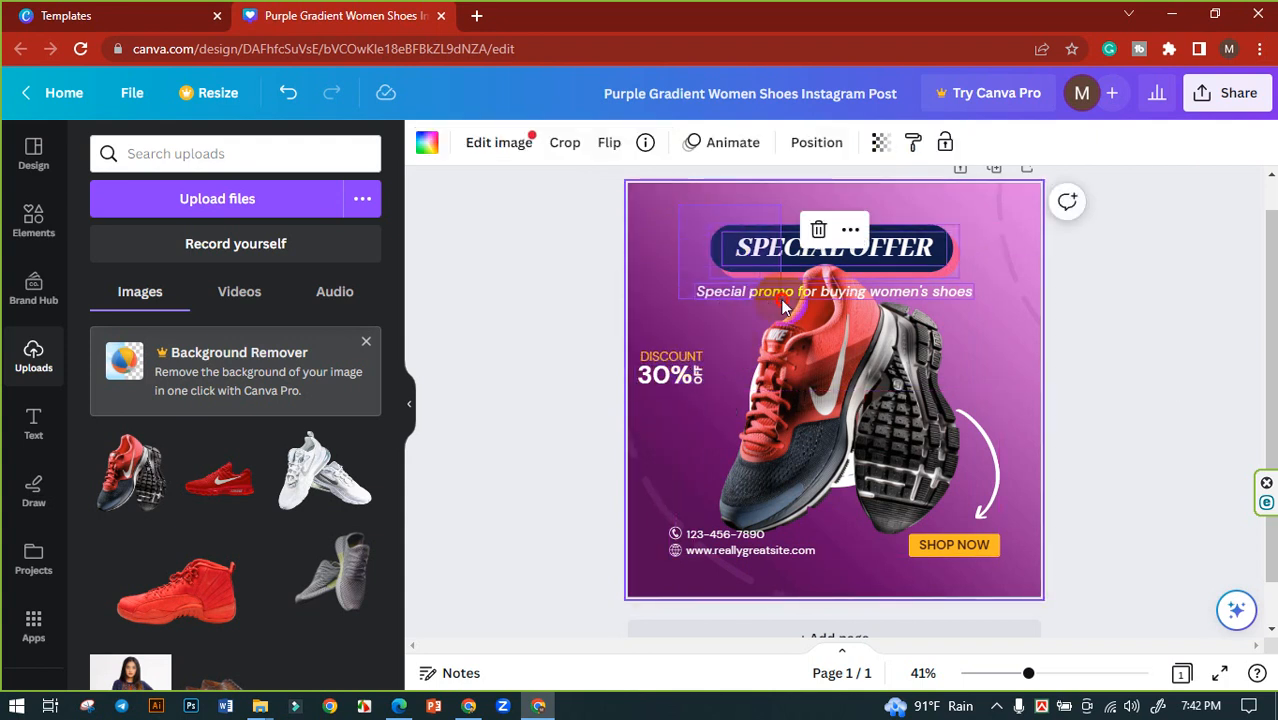
{"action": "left_click", "coordinate": [783, 307]}
{"action": "left_click_drag", "start_coordinate": [778, 248], "coordinate": [778, 224]}
{"action": "left_click", "coordinate": [577, 274]}
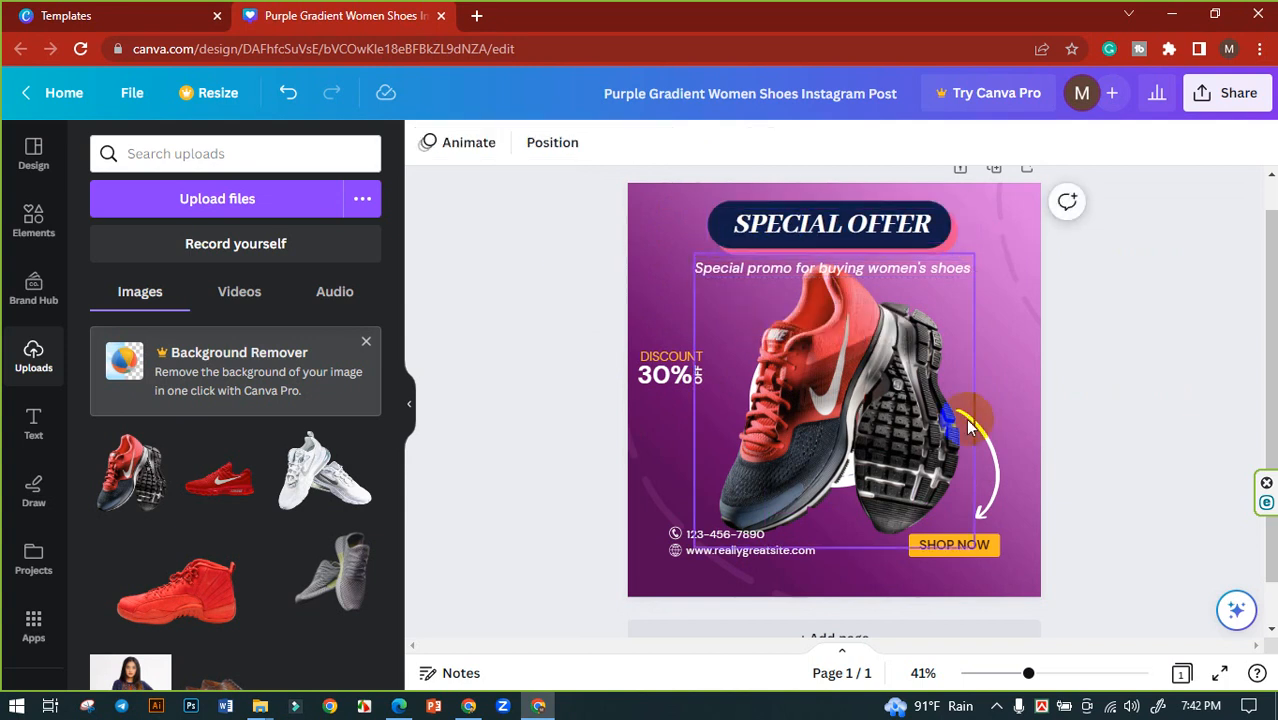
Step: Move the SHOP NOW button together with its curved arrow slightly down and right, clear of the sneakers
{"action": "left_click", "coordinate": [960, 557]}
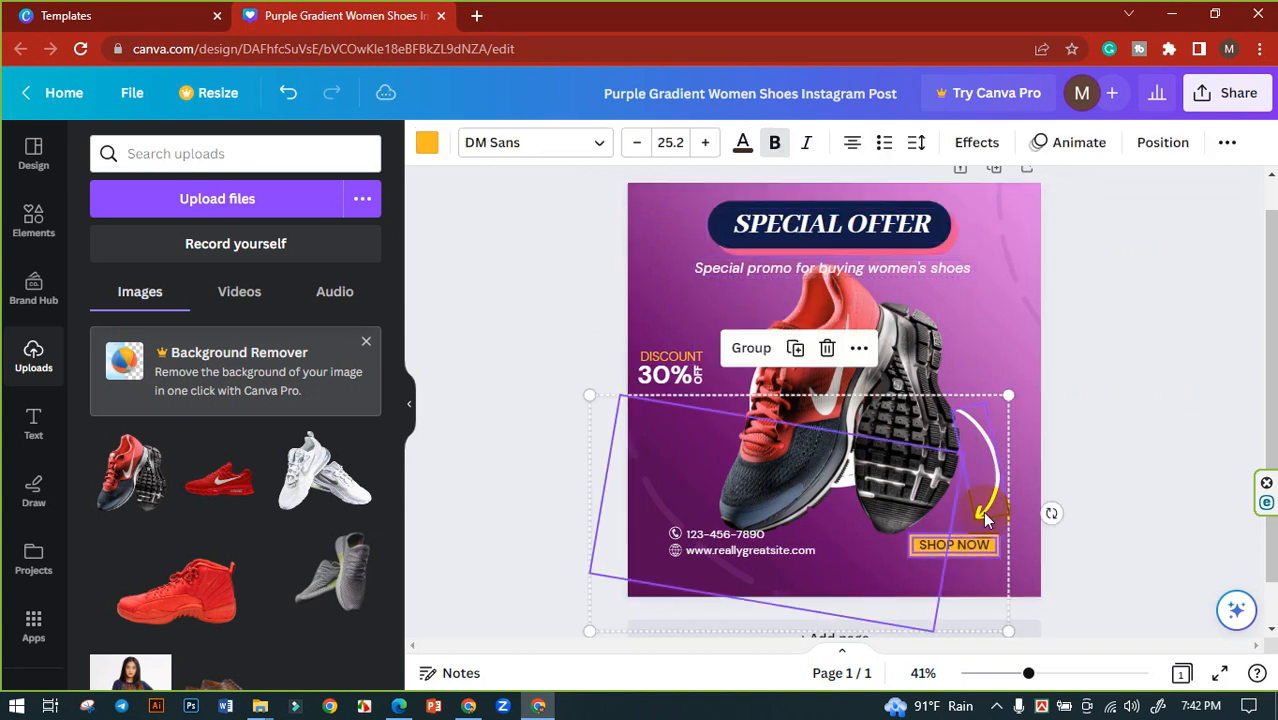
{"action": "left_click_drag", "start_coordinate": [994, 513], "coordinate": [1015, 534]}
{"action": "left_click", "coordinate": [1215, 510]}
Step: Move the phone and website lines with their icons down and left into the lower-left corner of the design
{"action": "left_click_drag", "start_coordinate": [652, 511], "coordinate": [740, 568]}
{"action": "key", "text": "ctrl+z"}
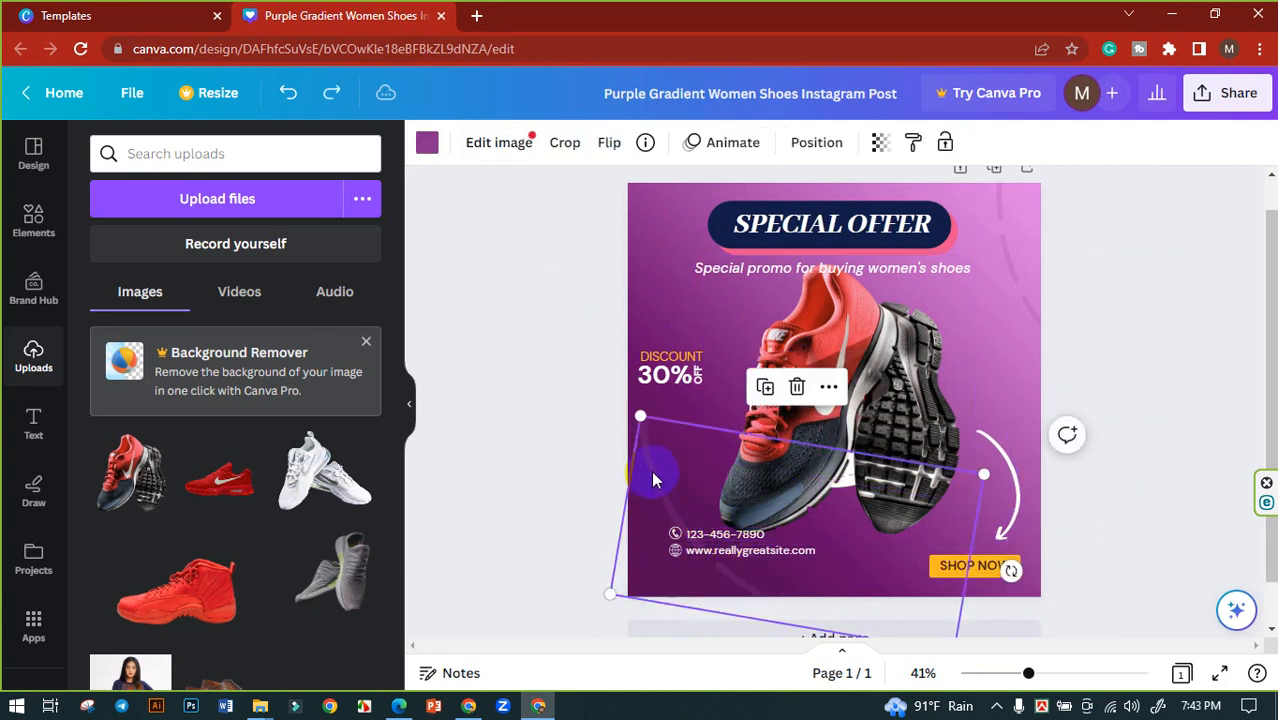
{"action": "left_click_drag", "start_coordinate": [652, 480], "coordinate": [598, 479]}
{"action": "left_click", "coordinate": [708, 508]}
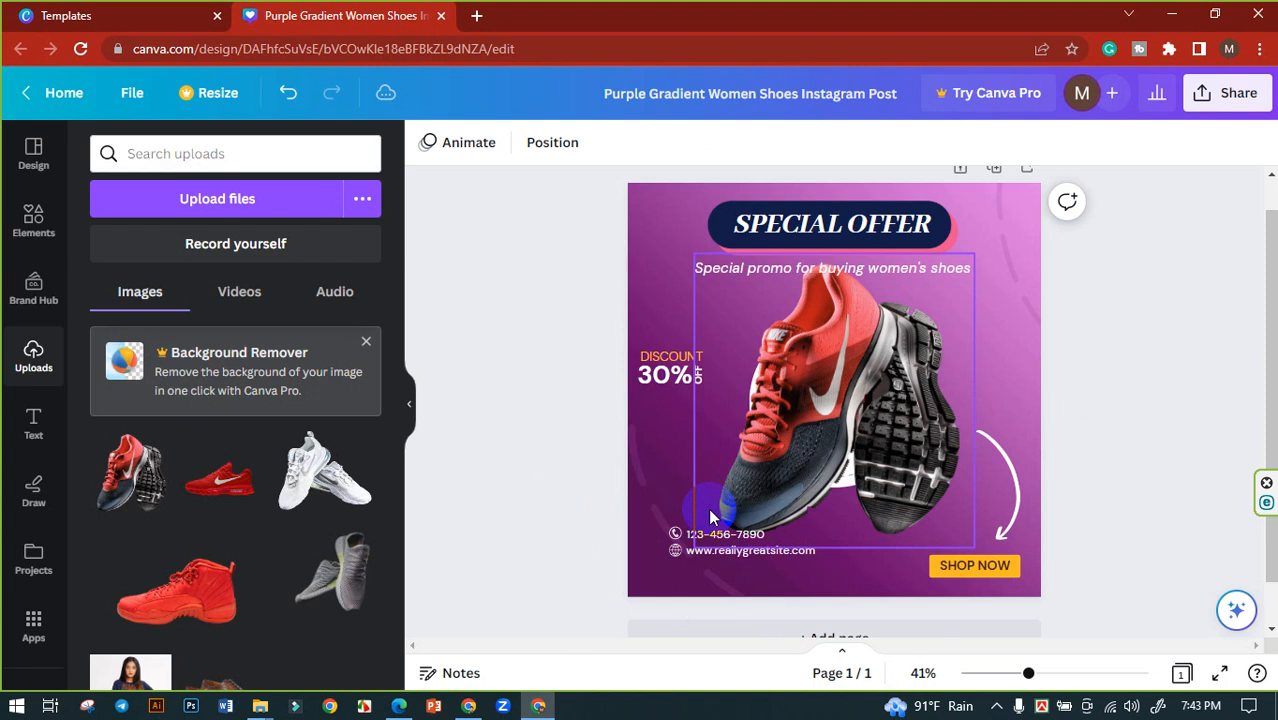
{"action": "left_click", "coordinate": [646, 526]}
{"action": "key", "text": "ctrl+z"}
{"action": "left_click_drag", "start_coordinate": [579, 513], "coordinate": [690, 560]}
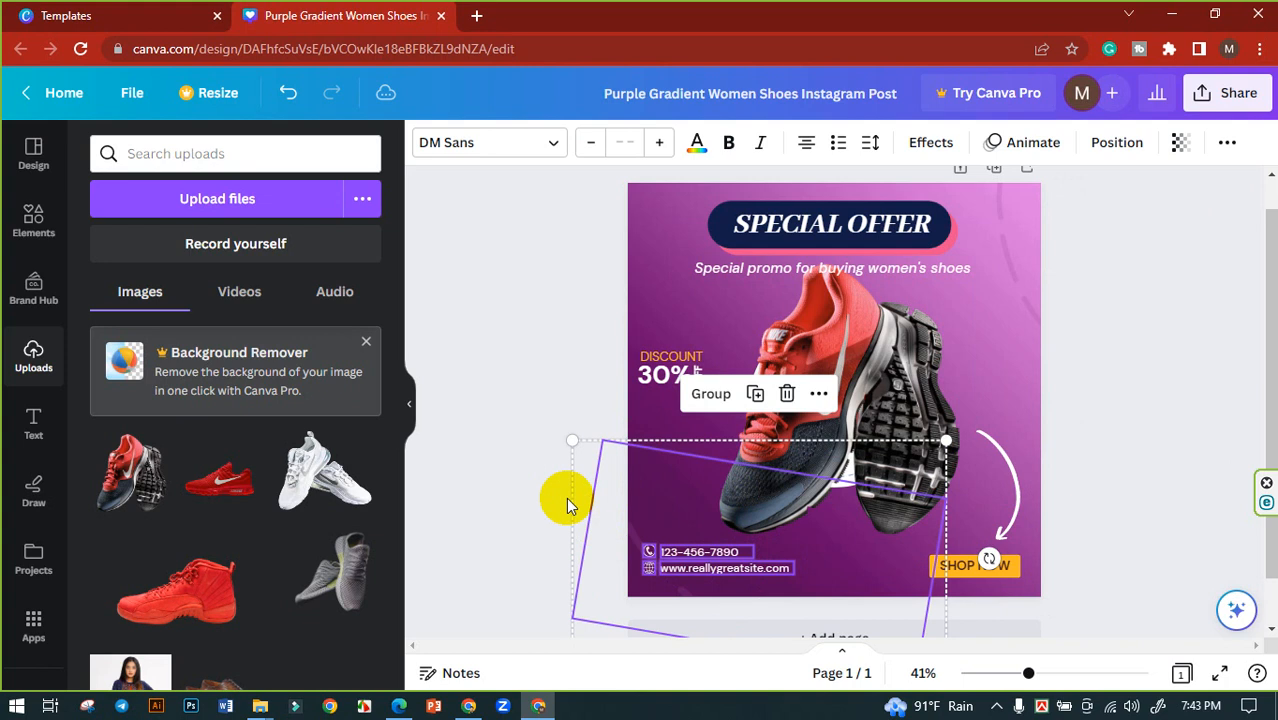
{"action": "left_click", "coordinate": [803, 455]}
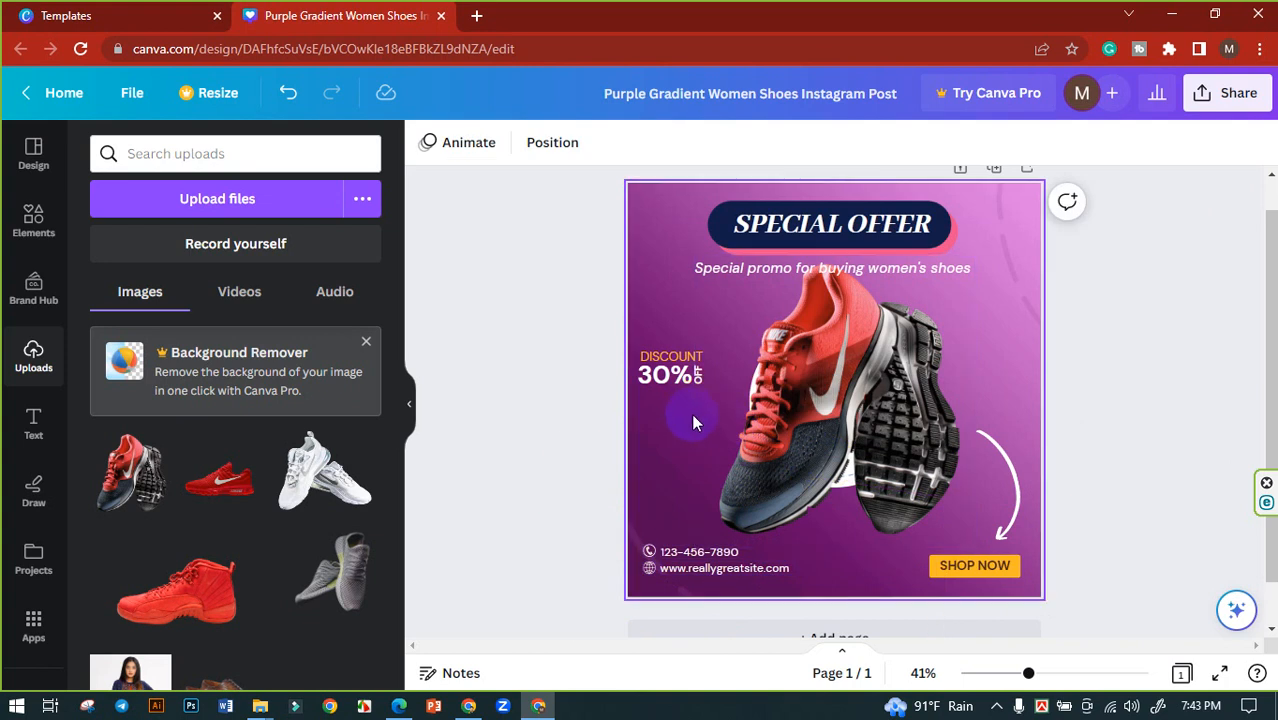
Step: Enlarge the white circle with its dashed ring and centre it behind the sneakers
{"action": "left_click", "coordinate": [872, 493]}
{"action": "left_click_drag", "start_coordinate": [916, 492], "coordinate": [960, 527]}
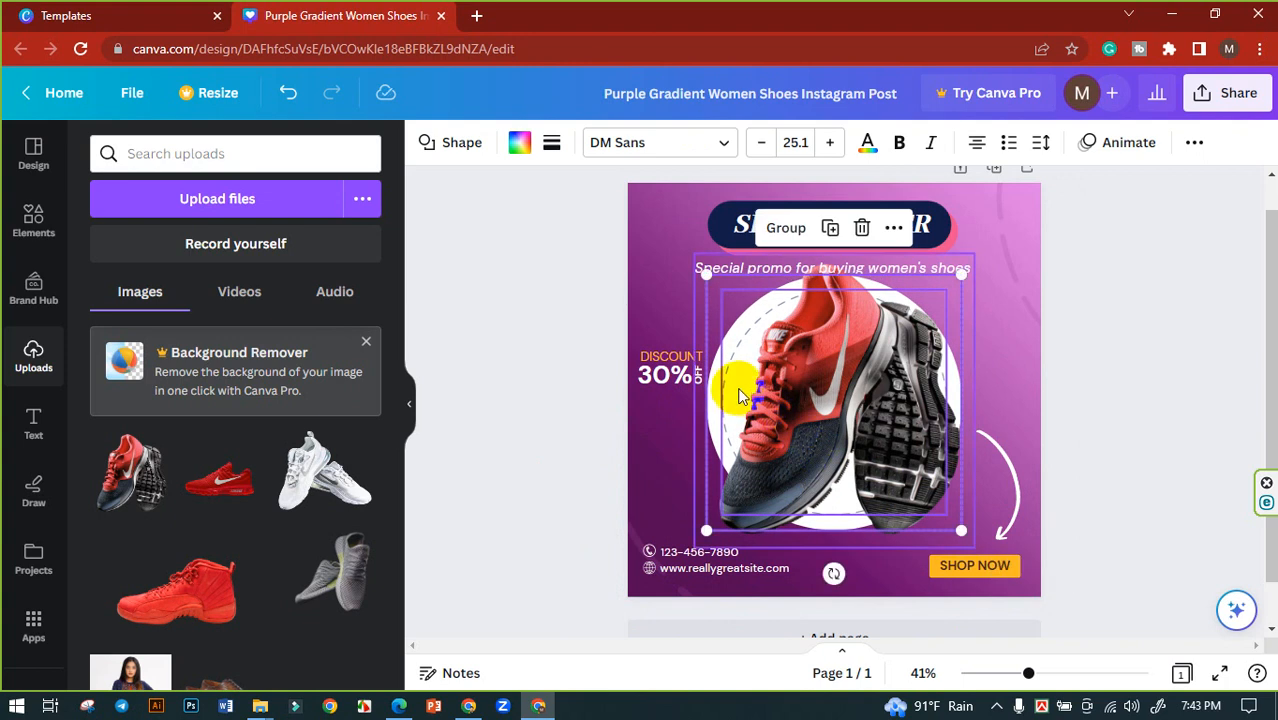
{"action": "mouse_move", "coordinate": [736, 380]}
{"action": "left_mouse_down"}
{"action": "mouse_move", "coordinate": [732, 405]}
{"action": "mouse_move", "coordinate": [740, 396]}
{"action": "left_mouse_up"}
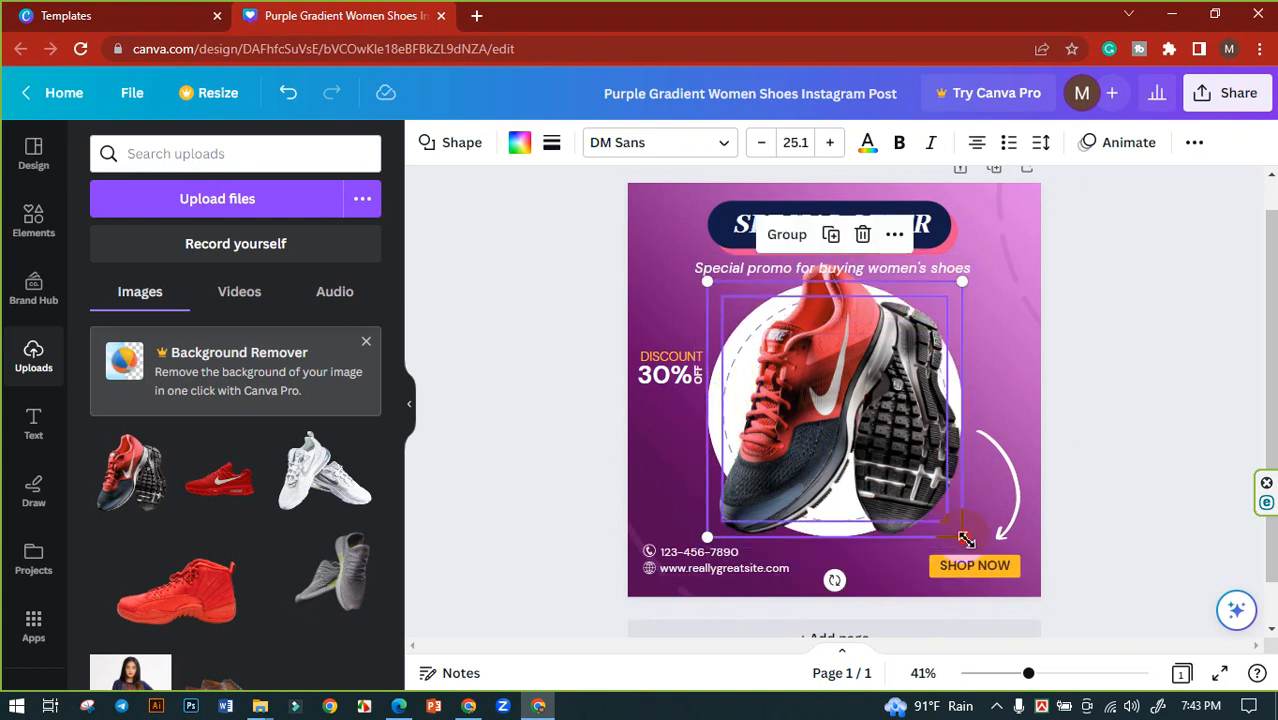
{"action": "mouse_move", "coordinate": [963, 538]}
{"action": "left_mouse_down"}
{"action": "mouse_move", "coordinate": [979, 545]}
{"action": "mouse_move", "coordinate": [968, 537]}
{"action": "left_mouse_up"}
{"action": "left_click", "coordinate": [1127, 434]}
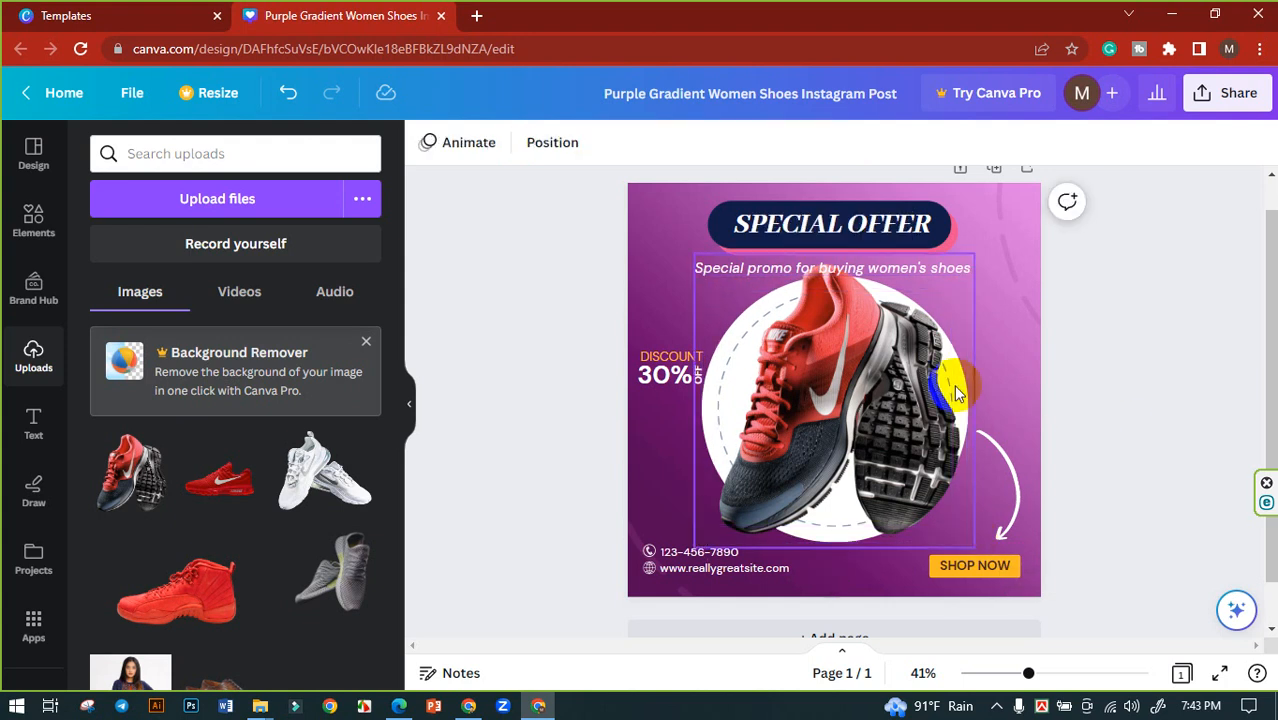
Step: Unlock the sneakers image and shrink it to fit inside the white circle
{"action": "left_click", "coordinate": [953, 430]}
{"action": "left_click_drag", "start_coordinate": [899, 432], "coordinate": [850, 448]}
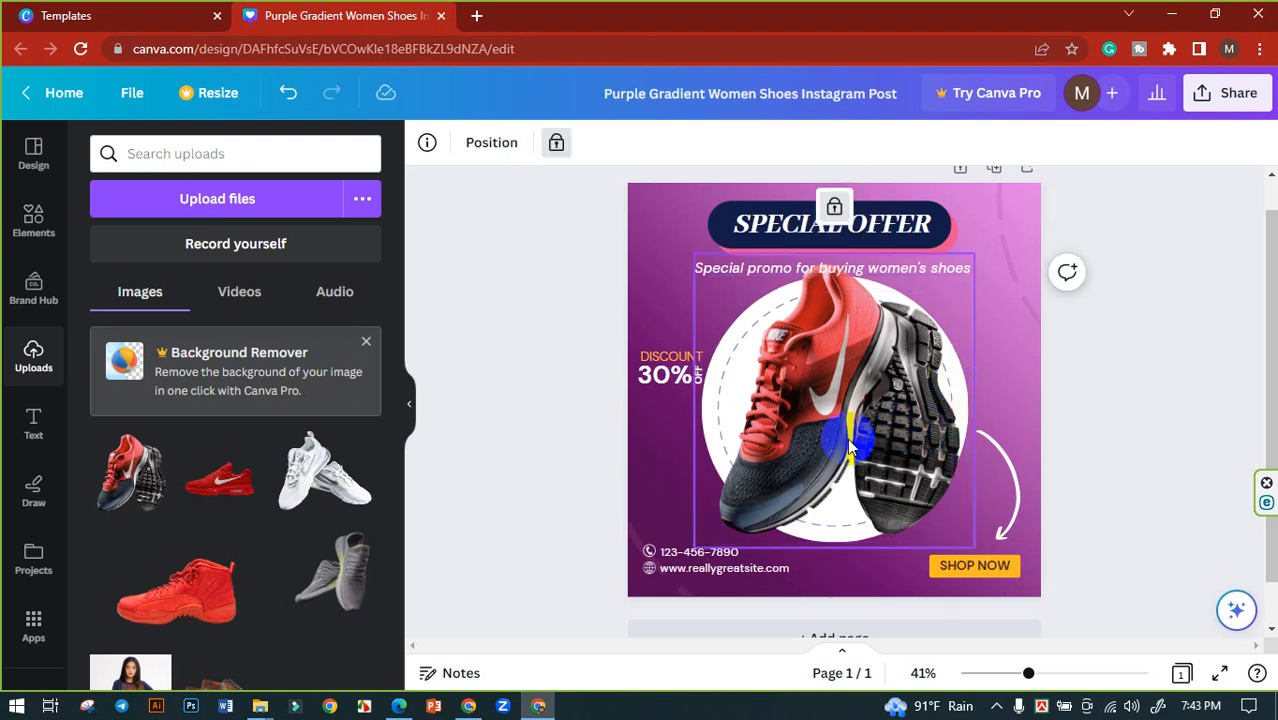
{"action": "left_click", "coordinate": [834, 214]}
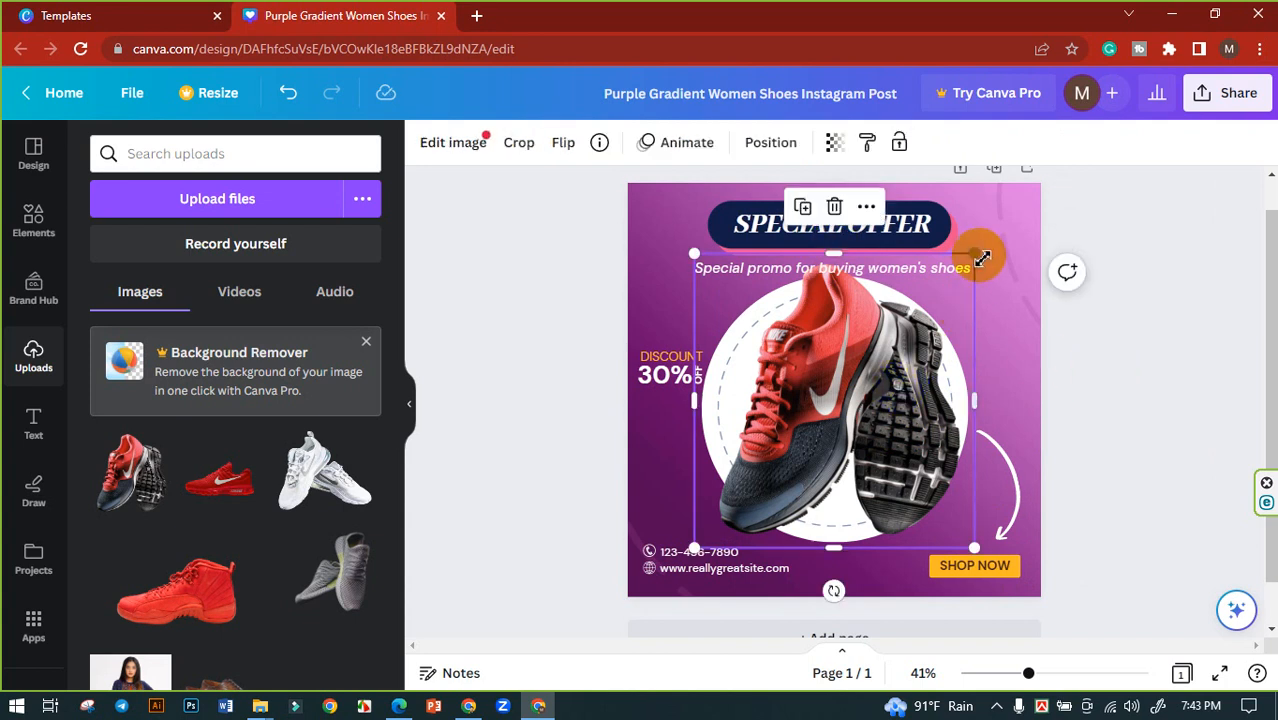
{"action": "left_click_drag", "start_coordinate": [979, 257], "coordinate": [957, 294]}
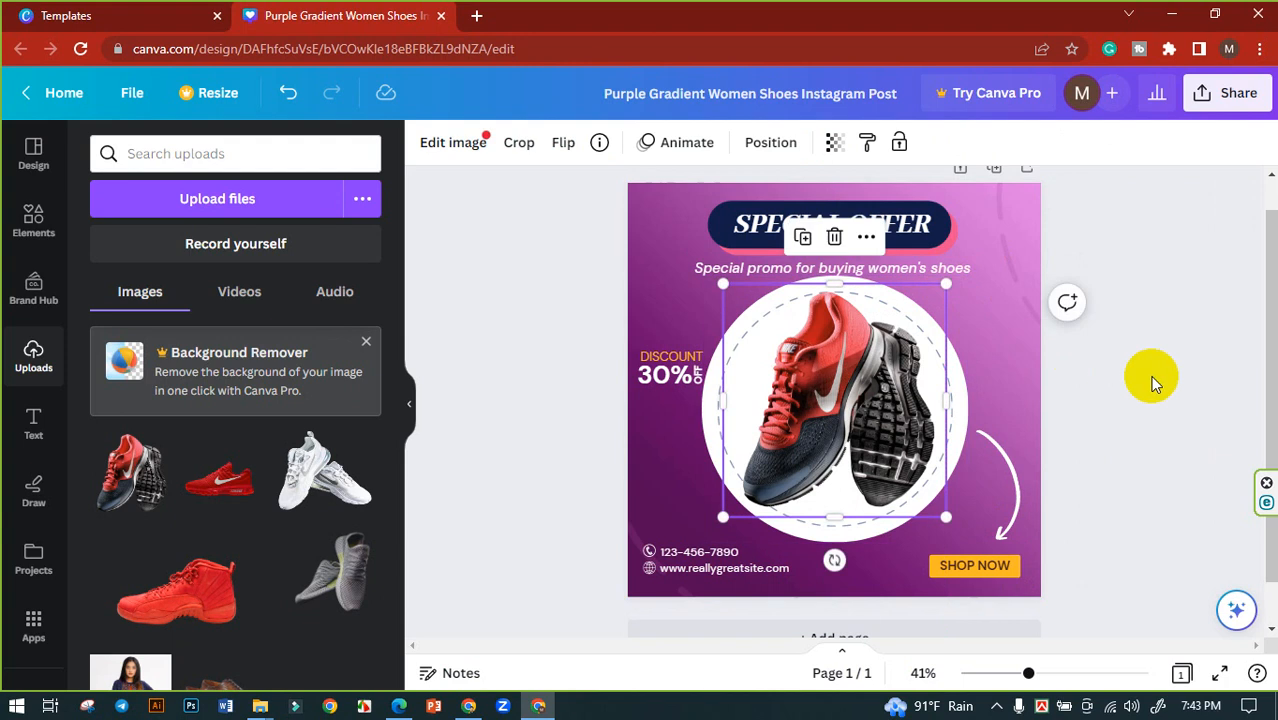
{"action": "left_click", "coordinate": [1150, 377]}
Step: Lock the resized sneakers image in its place again
{"action": "left_click", "coordinate": [931, 346]}
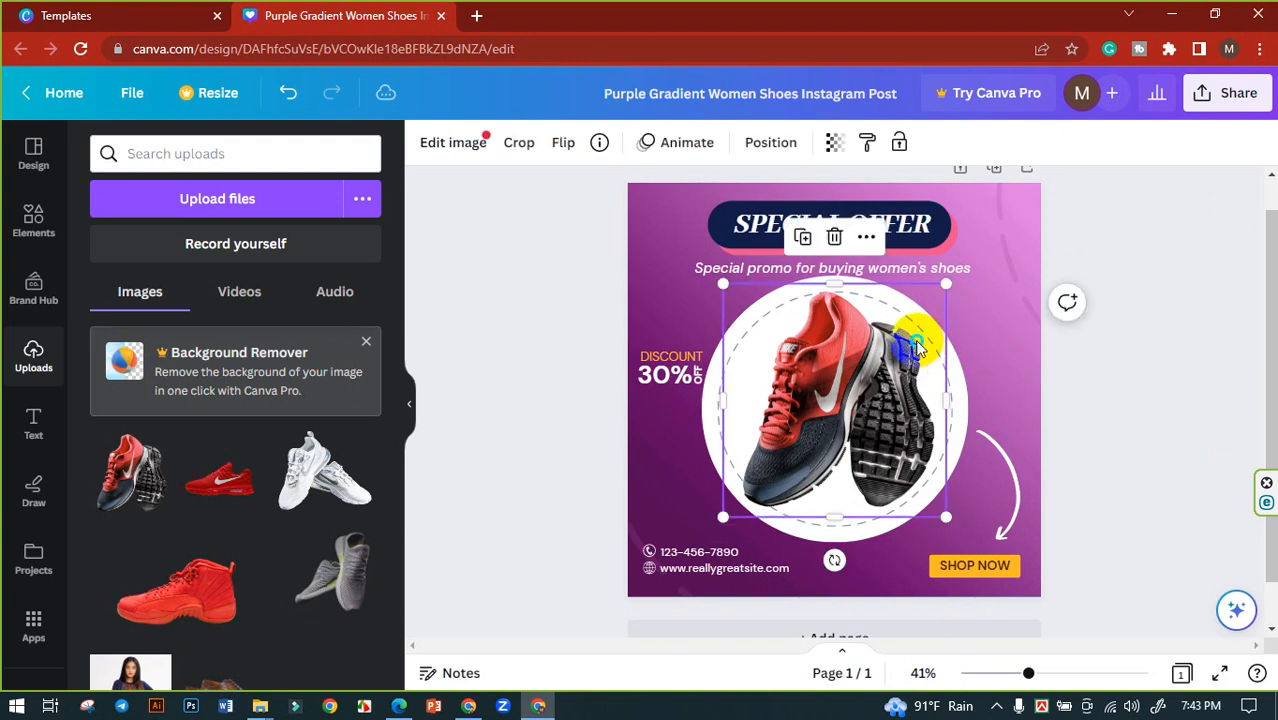
{"action": "right_click", "coordinate": [917, 346]}
{"action": "left_click", "coordinate": [1132, 430]}
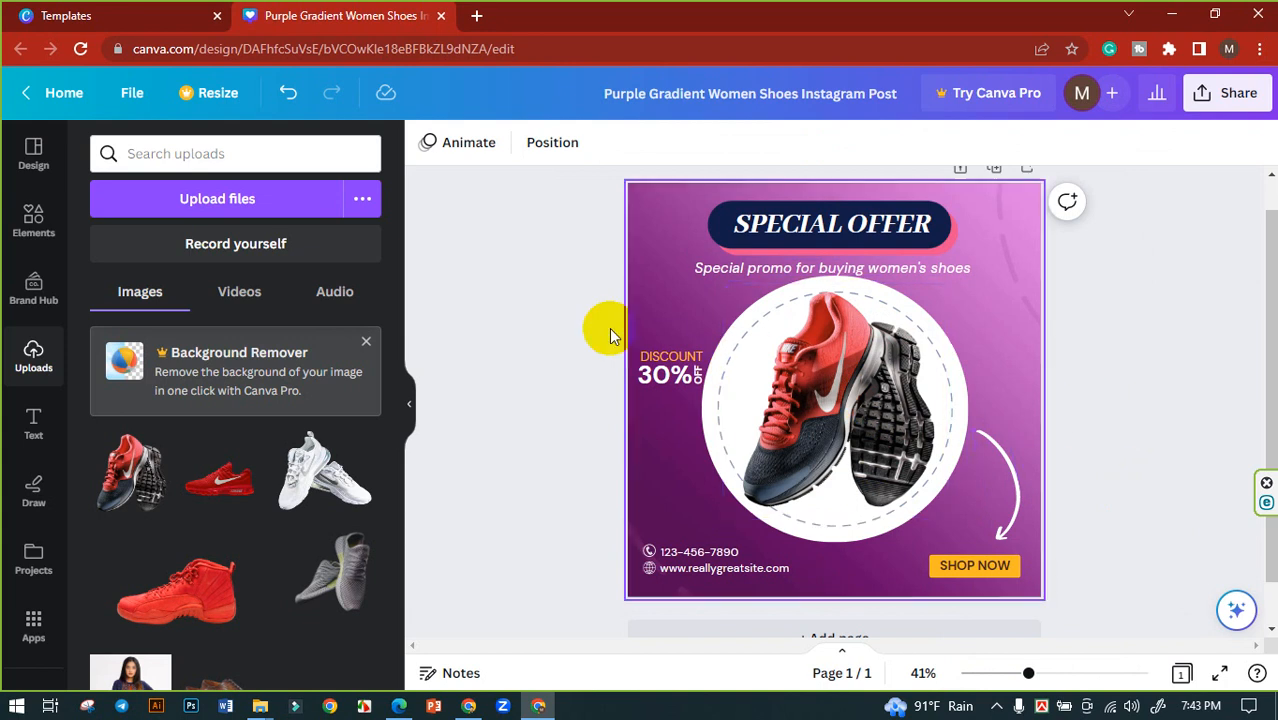
Step: Move the 30% discount text up beneath the tagline and enlarge it to about 219 by 121
{"action": "left_click", "coordinate": [648, 350]}
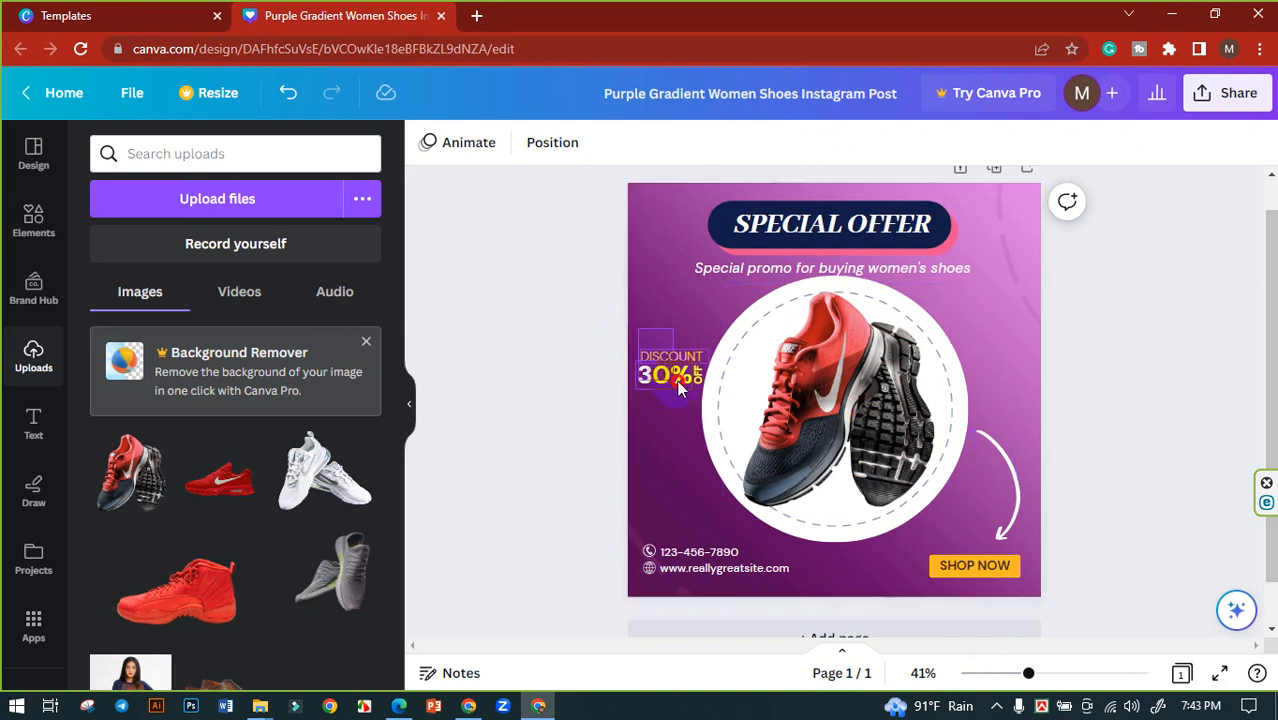
{"action": "left_click_drag", "start_coordinate": [698, 380], "coordinate": [731, 338]}
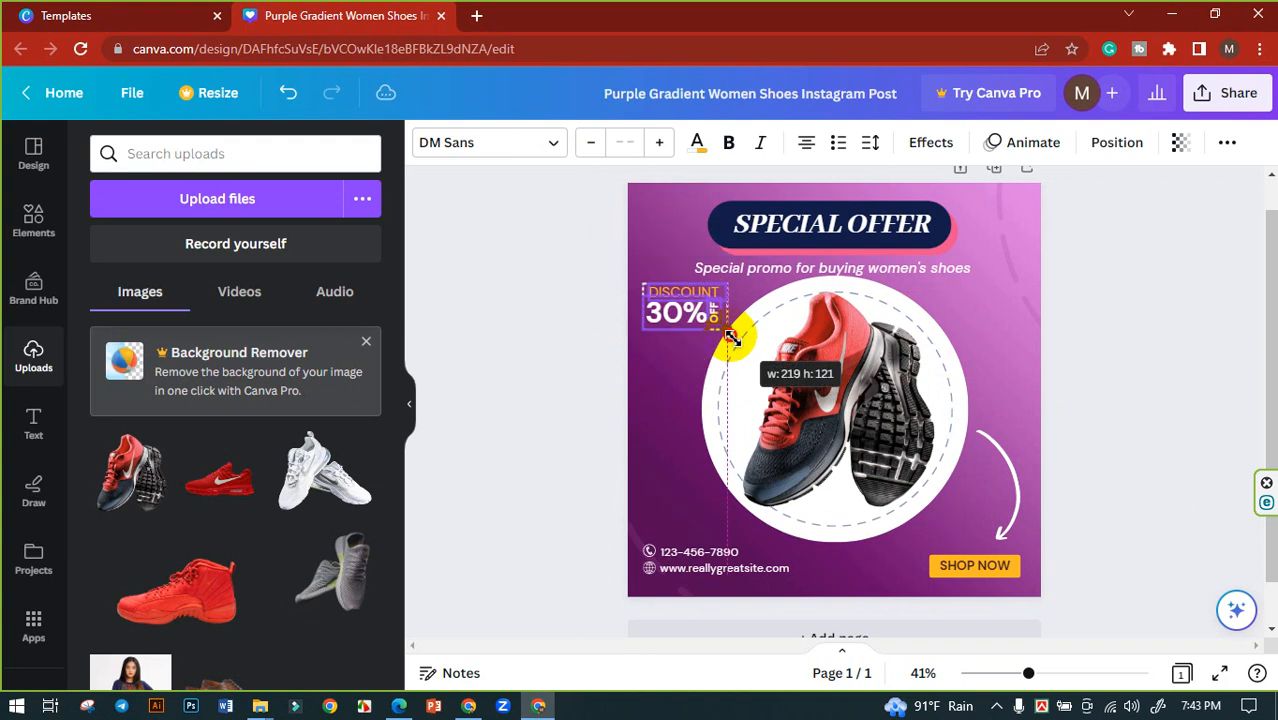
{"action": "left_click", "coordinate": [560, 342]}
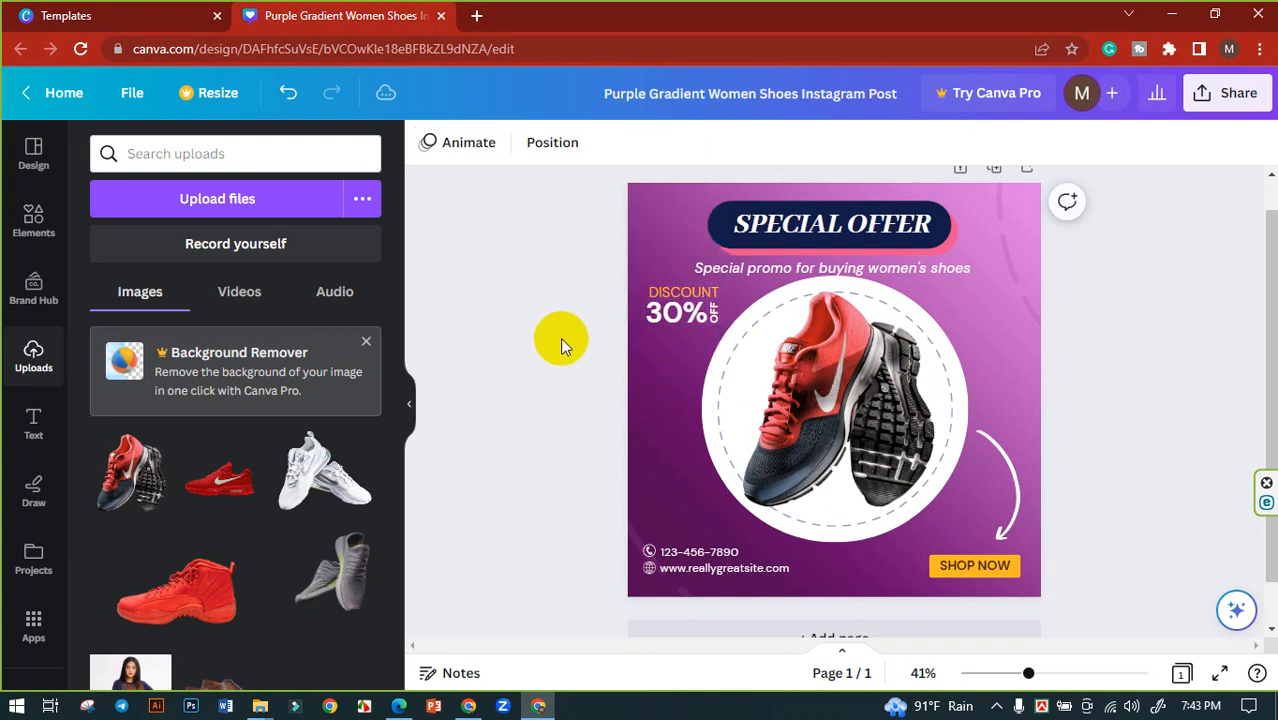
Step: Unlock the sneakers and scale them down together with the white circle and dashed ring, keeping them centred
{"action": "left_click", "coordinate": [847, 386]}
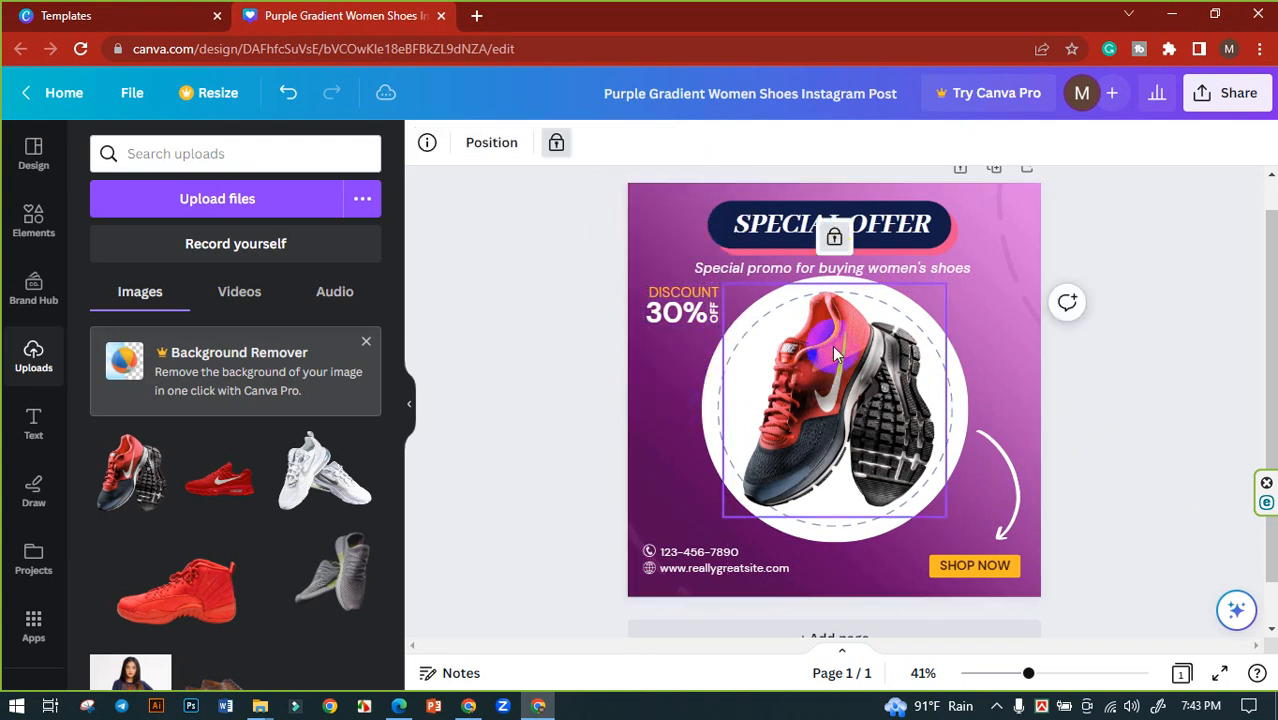
{"action": "left_click", "coordinate": [846, 239]}
{"action": "left_click", "coordinate": [586, 379]}
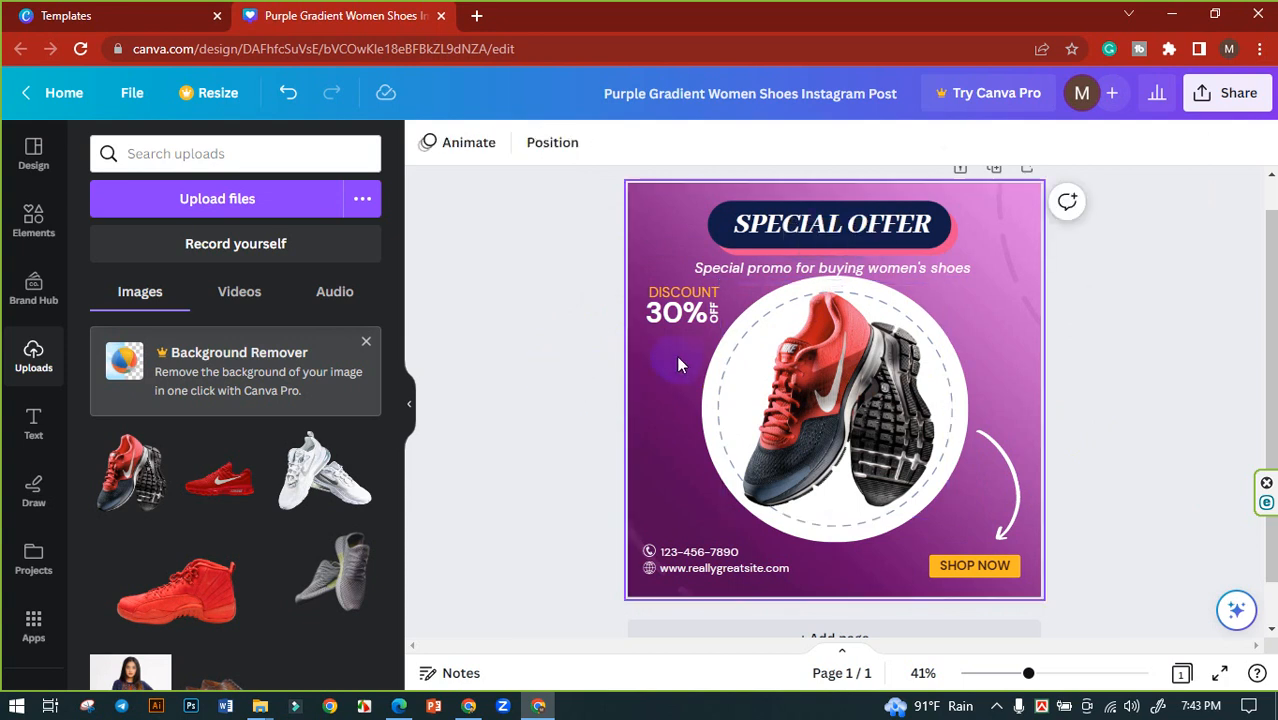
{"action": "left_click_drag", "start_coordinate": [885, 455], "coordinate": [916, 446]}
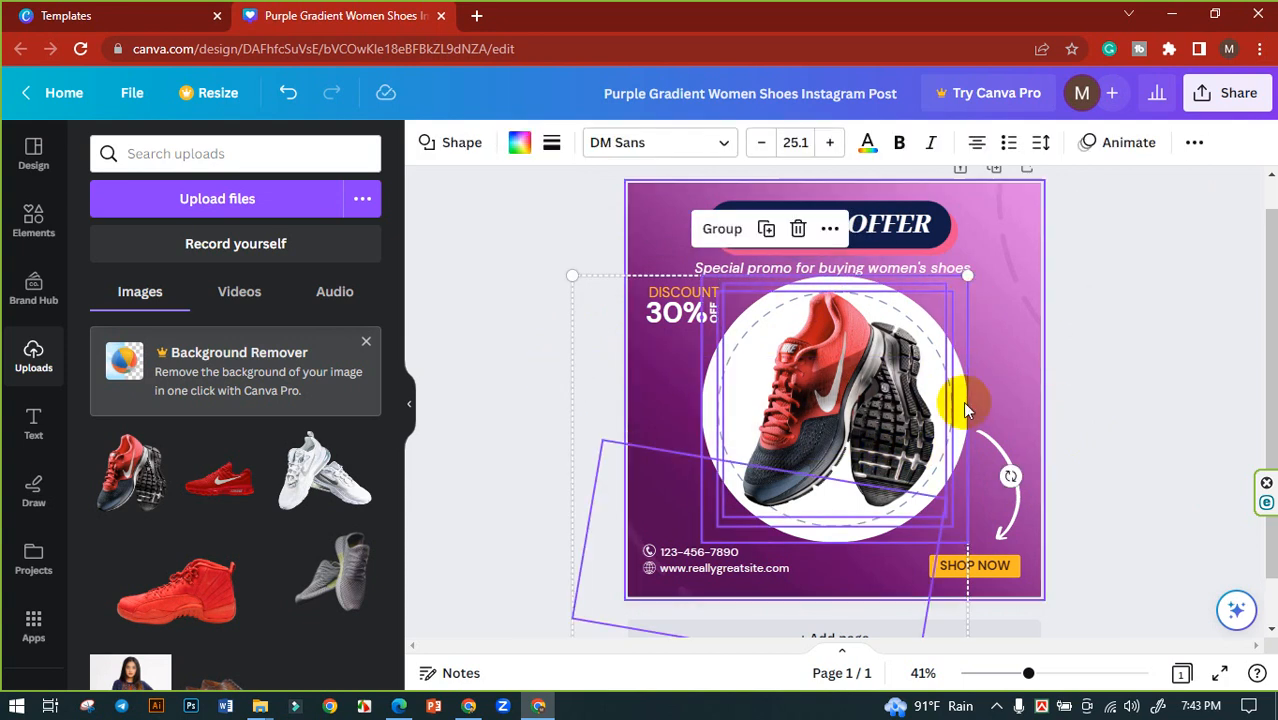
{"action": "left_click", "coordinate": [605, 480]}
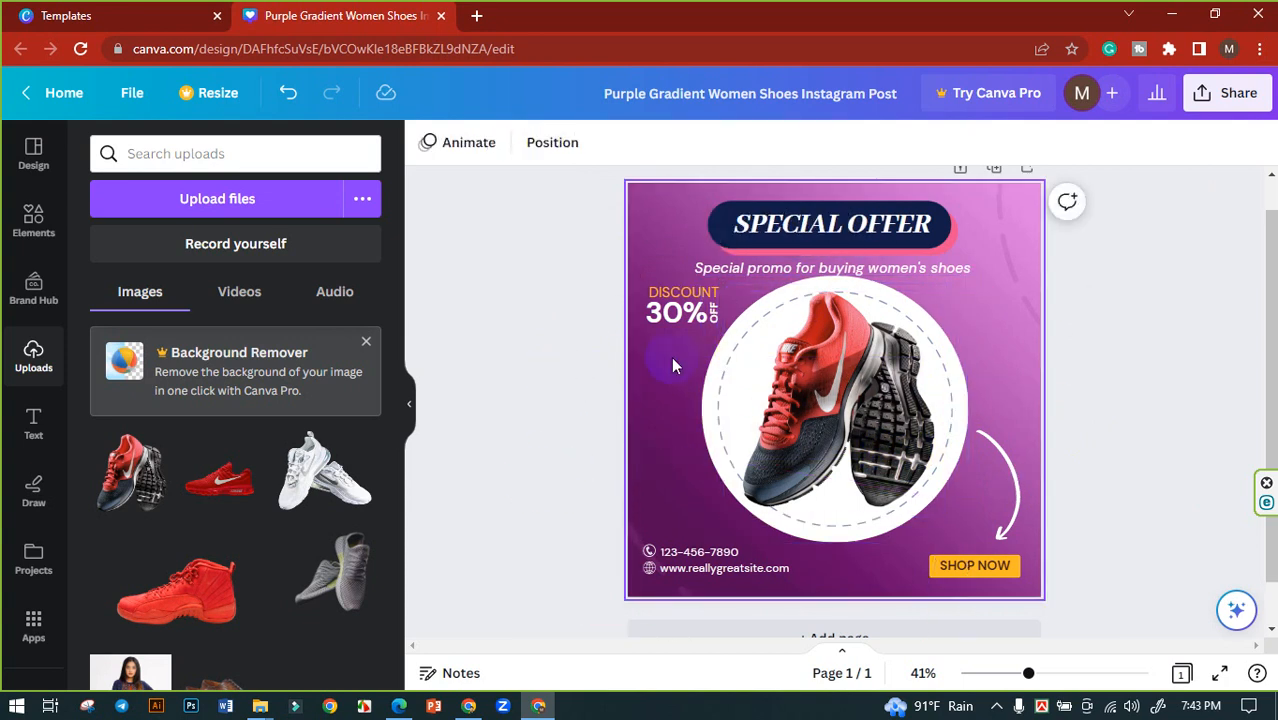
{"action": "left_click_drag", "start_coordinate": [672, 357], "coordinate": [922, 400]}
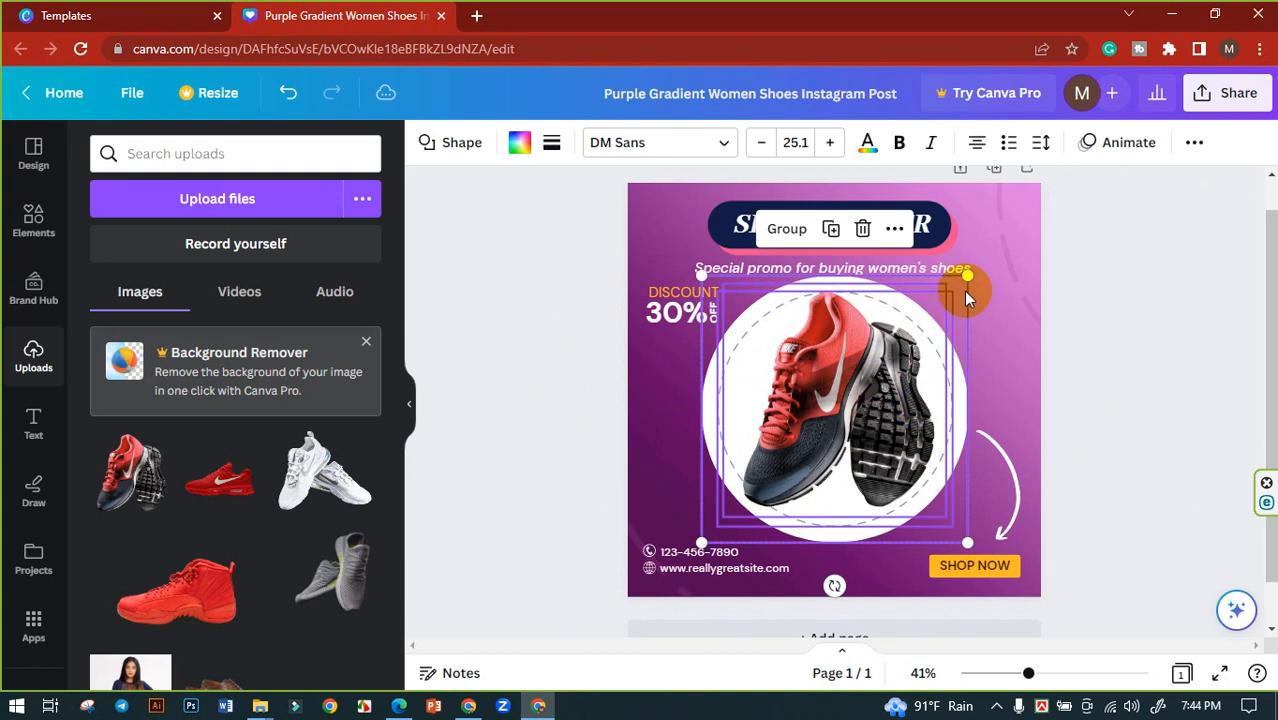
{"action": "left_click_drag", "start_coordinate": [969, 282], "coordinate": [968, 313]}
{"action": "left_click", "coordinate": [1108, 326]}
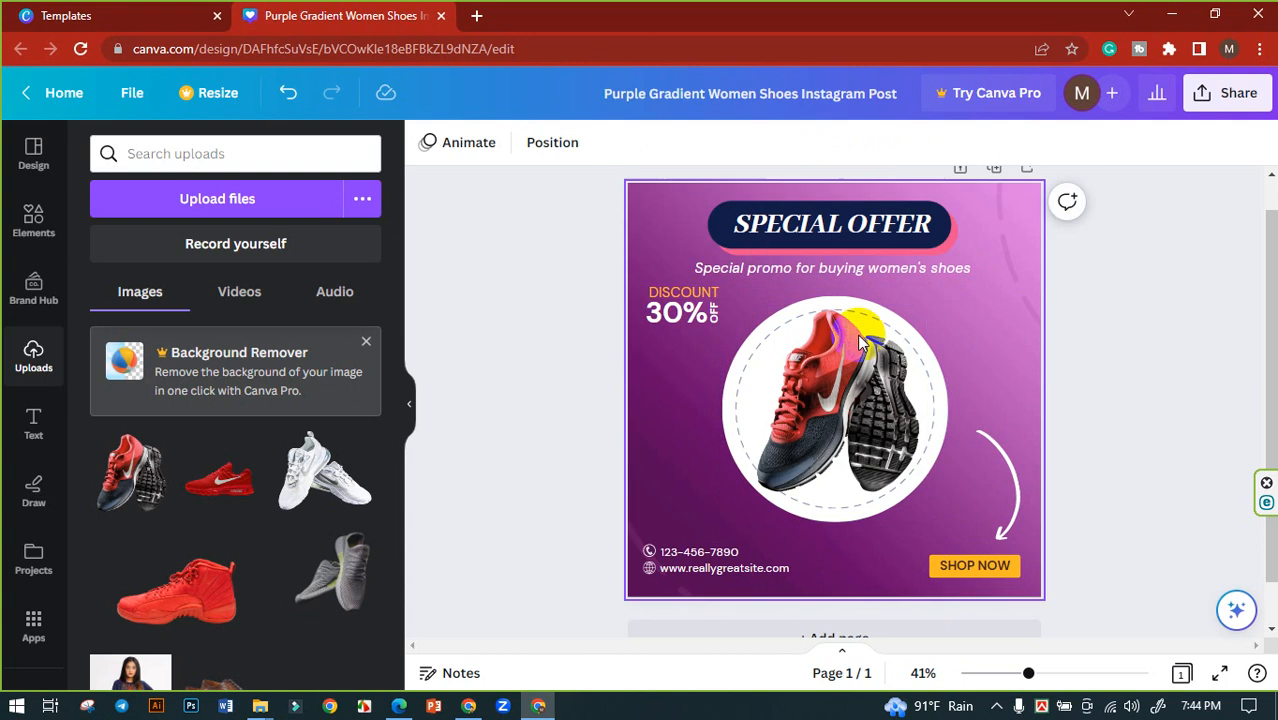
Step: Enlarge the discount text group slightly and change its percentage to 20%
{"action": "left_click", "coordinate": [719, 322]}
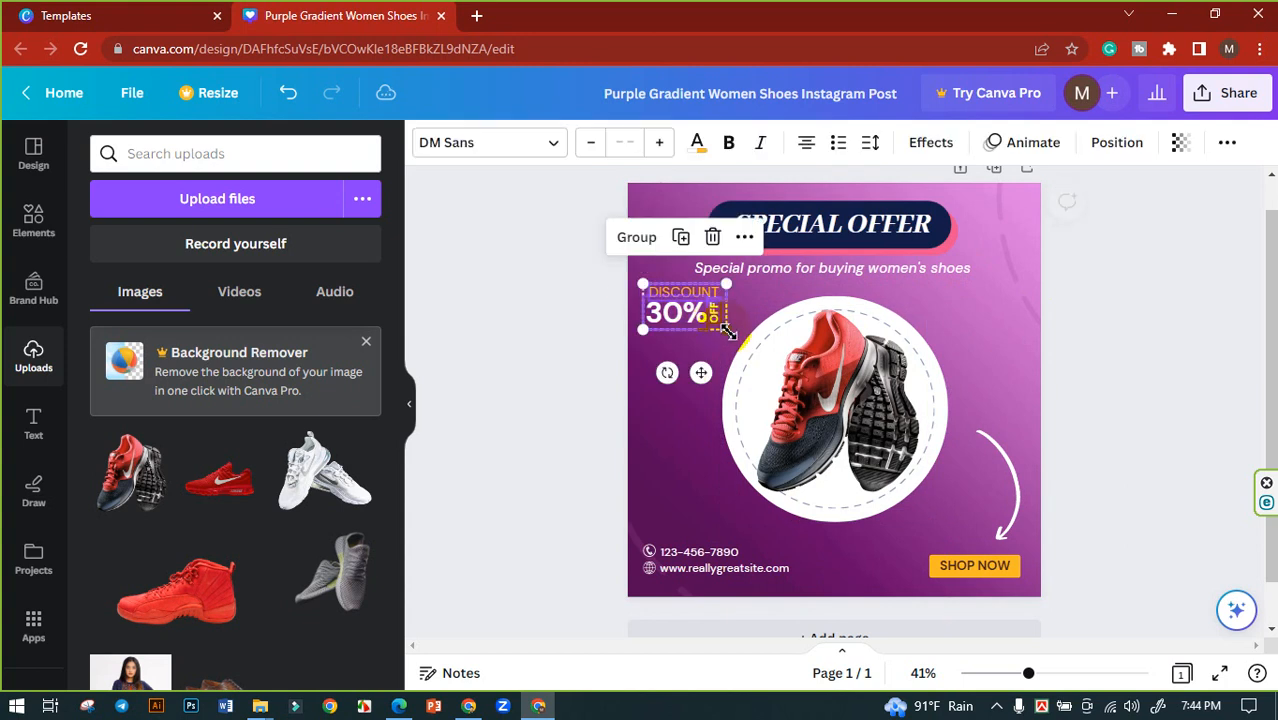
{"action": "mouse_move", "coordinate": [728, 332]}
{"action": "left_mouse_down"}
{"action": "mouse_move", "coordinate": [740, 343]}
{"action": "mouse_move", "coordinate": [725, 348]}
{"action": "left_mouse_up"}
{"action": "left_click", "coordinate": [539, 331]}
{"action": "double_click", "coordinate": [678, 321]}
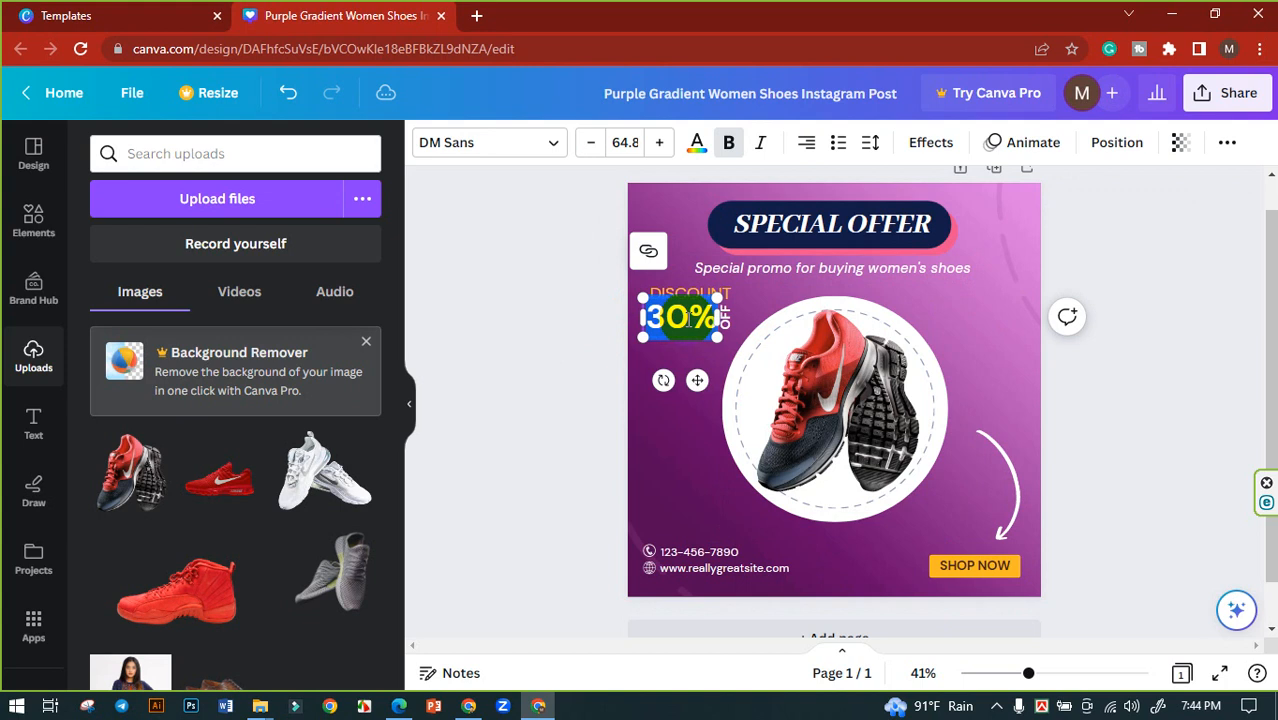
{"action": "type", "text": "20"}
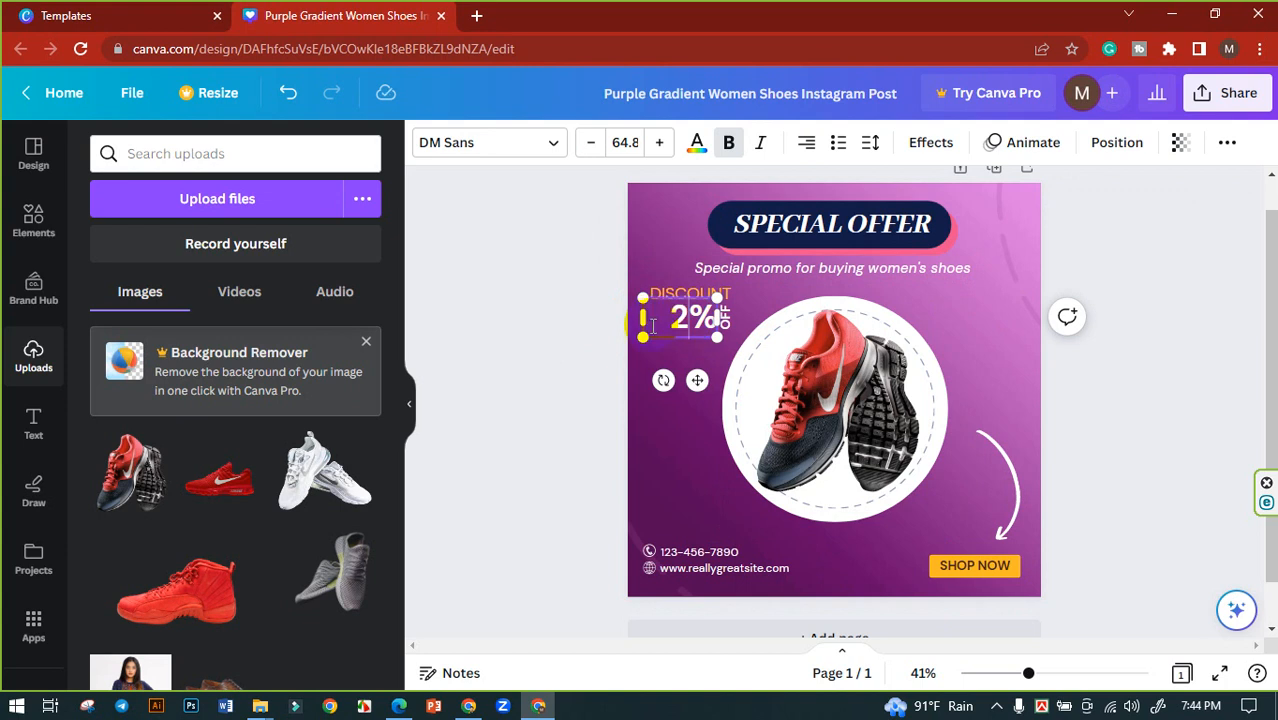
{"action": "left_click", "coordinate": [546, 350]}
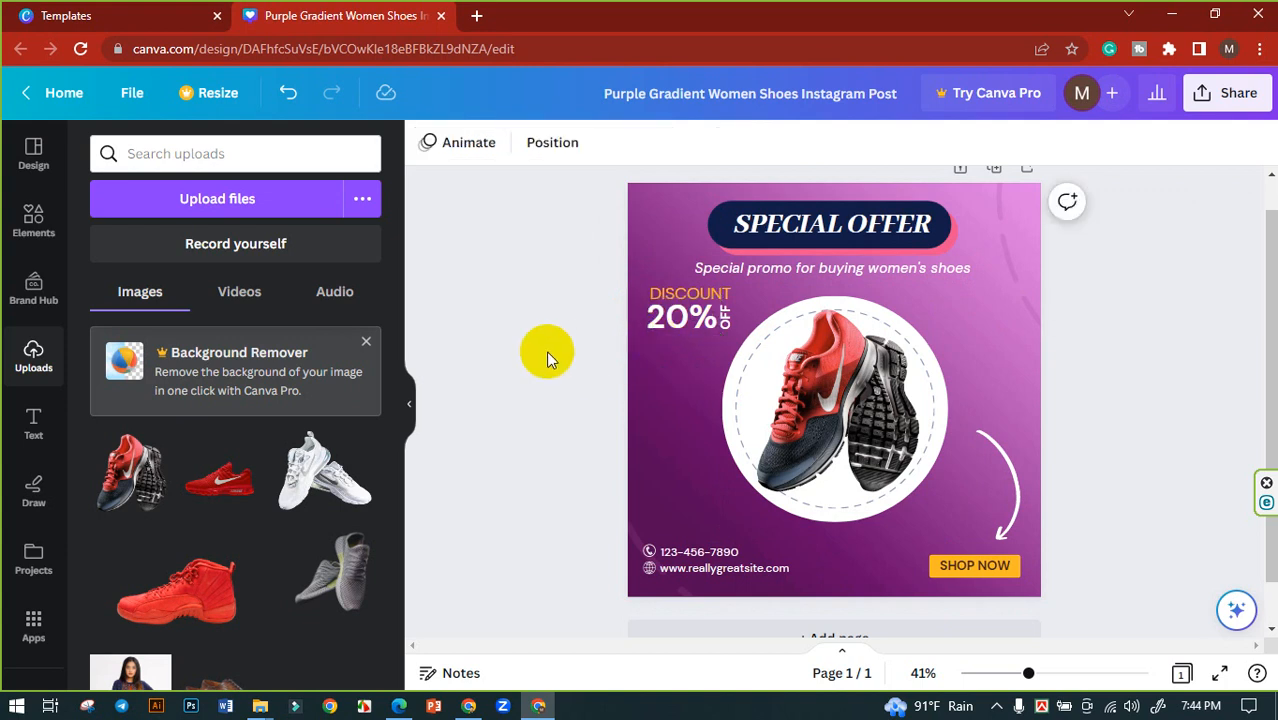
Step: Nudge the SHOP NOW button and its curved arrow slightly up and left
{"action": "left_click", "coordinate": [1012, 580]}
{"action": "left_click_drag", "start_coordinate": [1004, 540], "coordinate": [995, 528]}
{"action": "left_click", "coordinate": [1093, 513]}
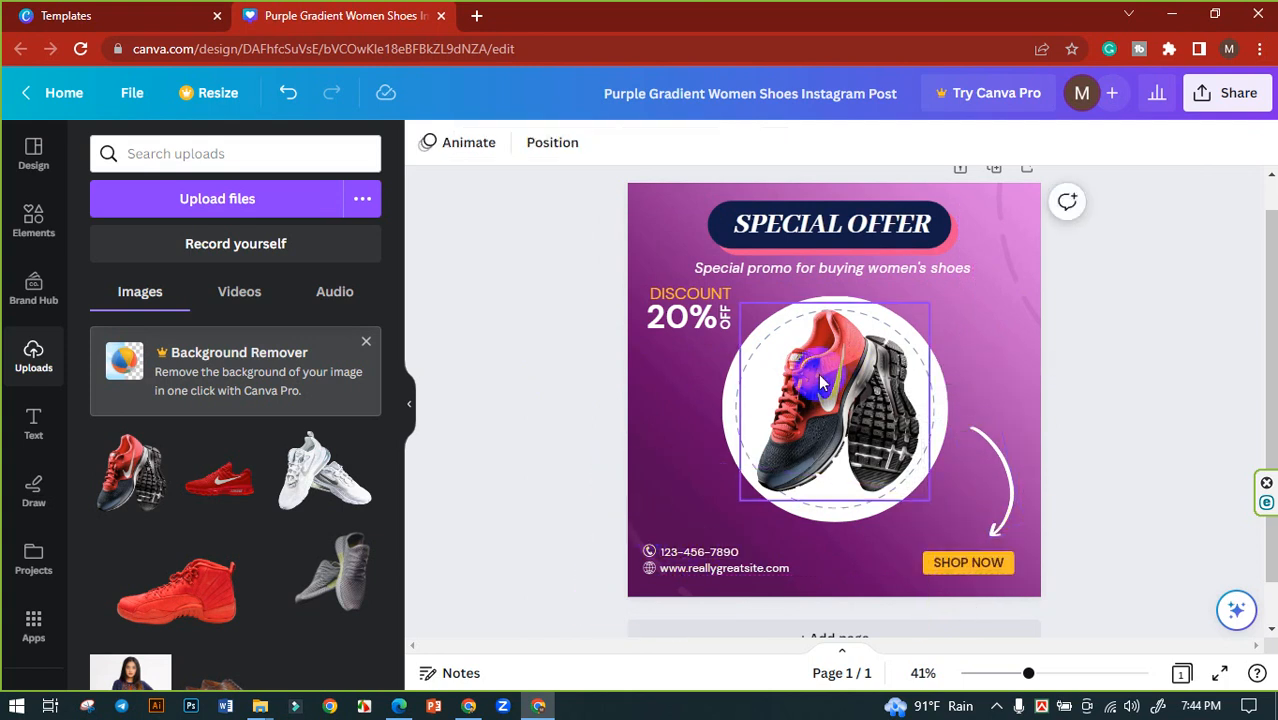
{"action": "left_click", "coordinate": [662, 391]}
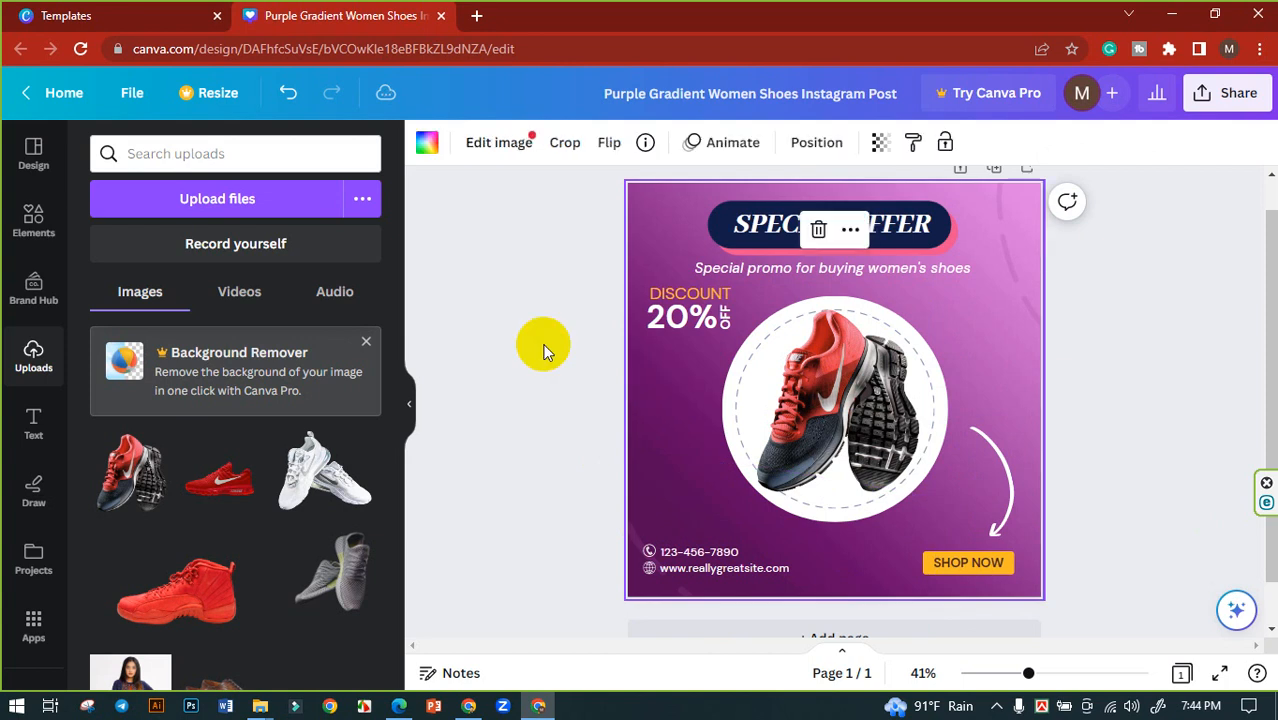
{"action": "left_click", "coordinate": [427, 146]}
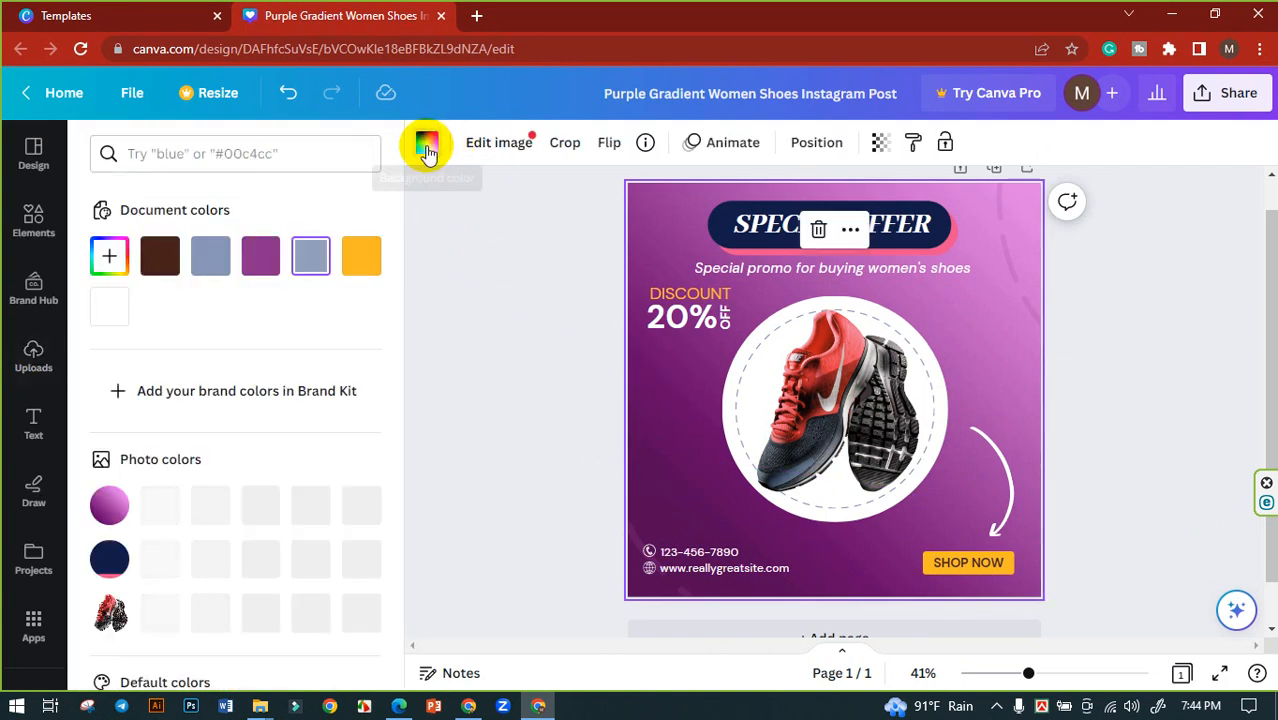
{"action": "scroll", "coordinate": [229, 425], "scroll_direction": "down", "scroll_amount": 5}
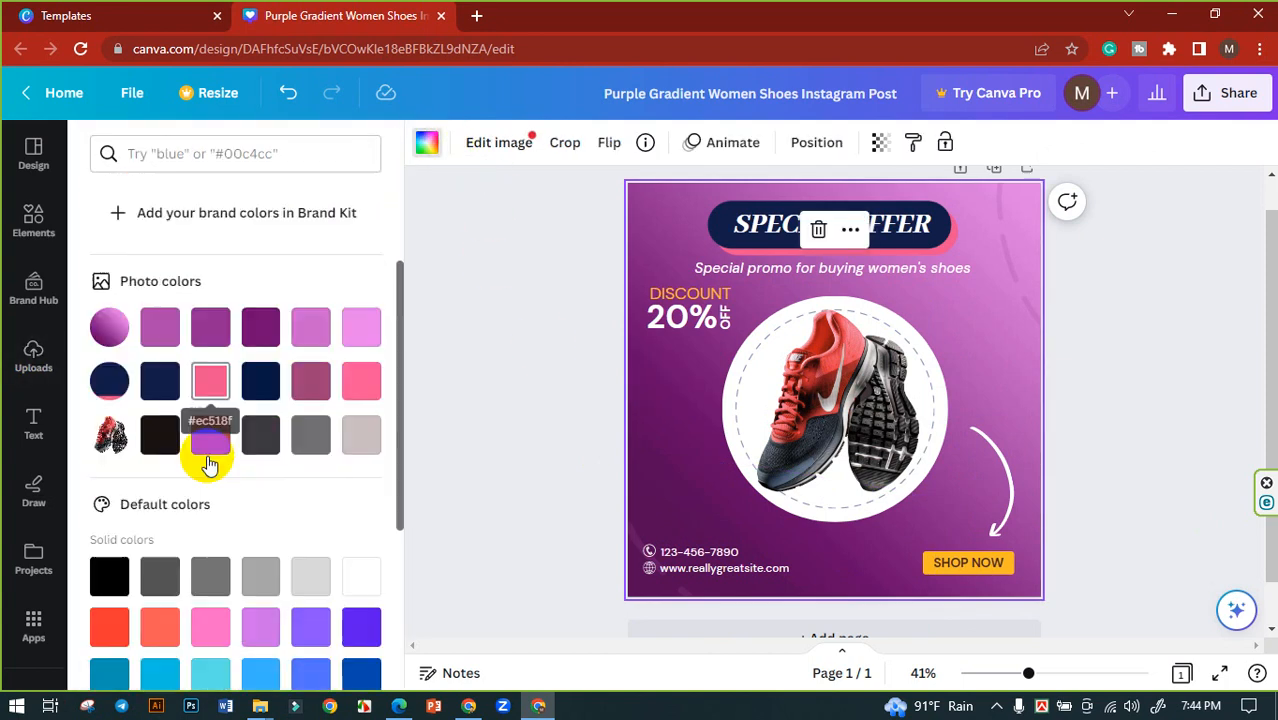
{"action": "scroll", "coordinate": [180, 420], "scroll_direction": "up", "scroll_amount": 5}
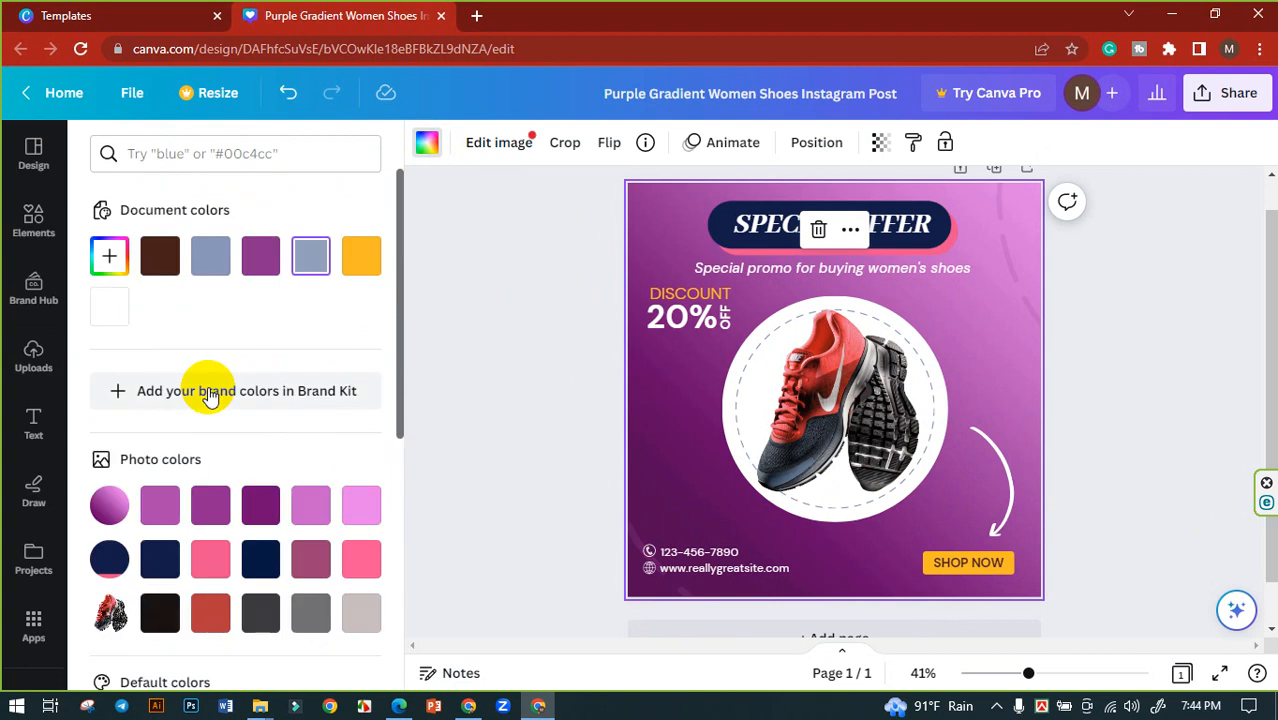
{"action": "left_click", "coordinate": [842, 410]}
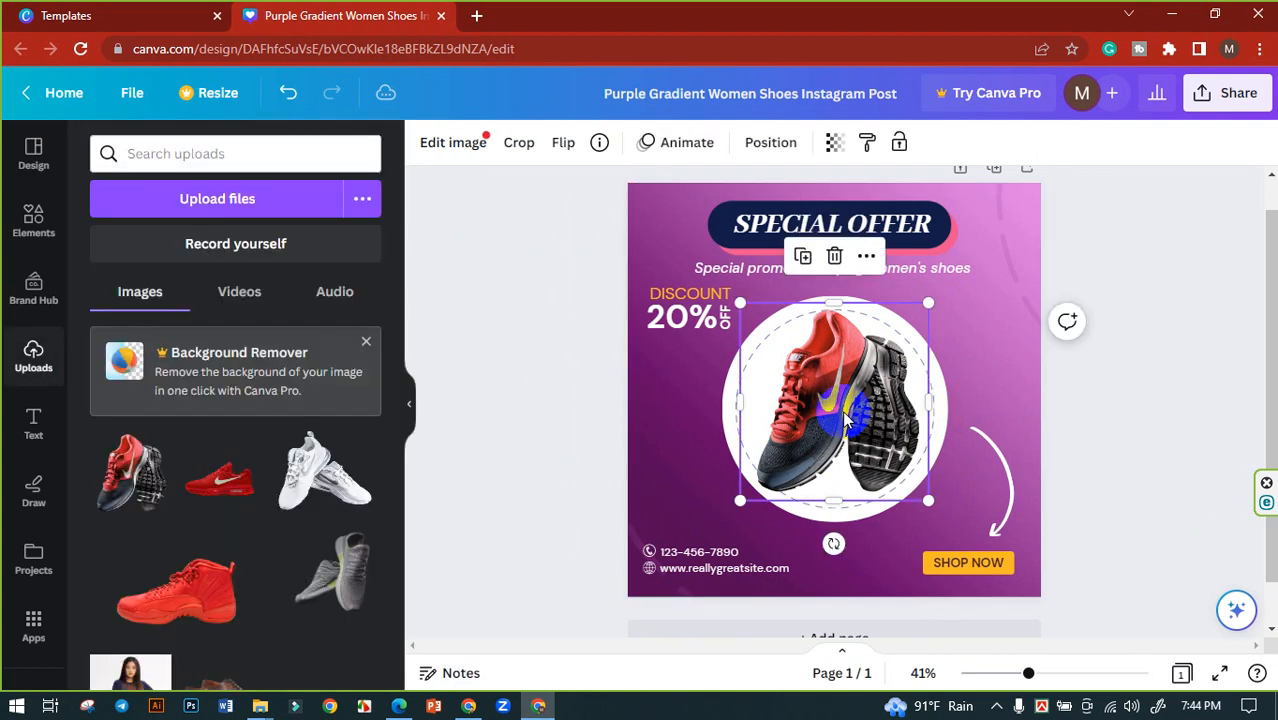
{"action": "left_click", "coordinate": [455, 145]}
{"action": "left_click", "coordinate": [455, 145]}
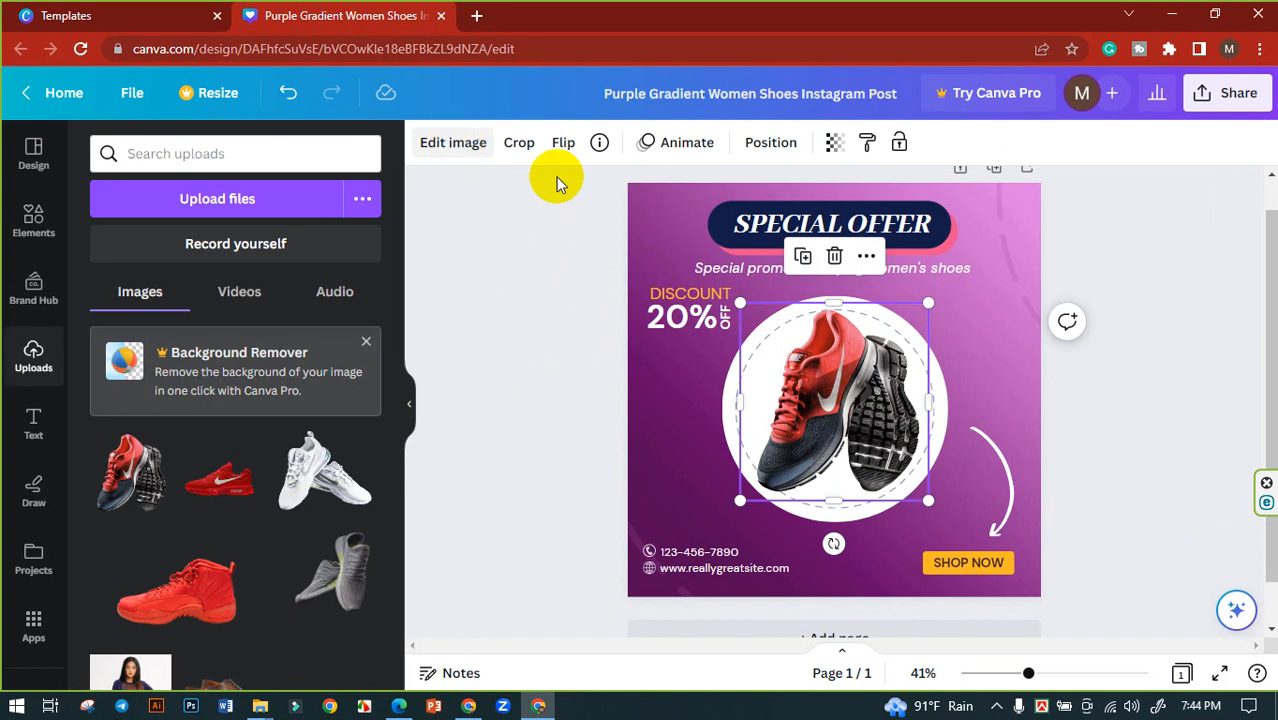
Step: Try solid fills on the purple gradient background, first dark navy from the photo colours and then bright red
{"action": "left_click", "coordinate": [670, 370]}
{"action": "left_click", "coordinate": [650, 389]}
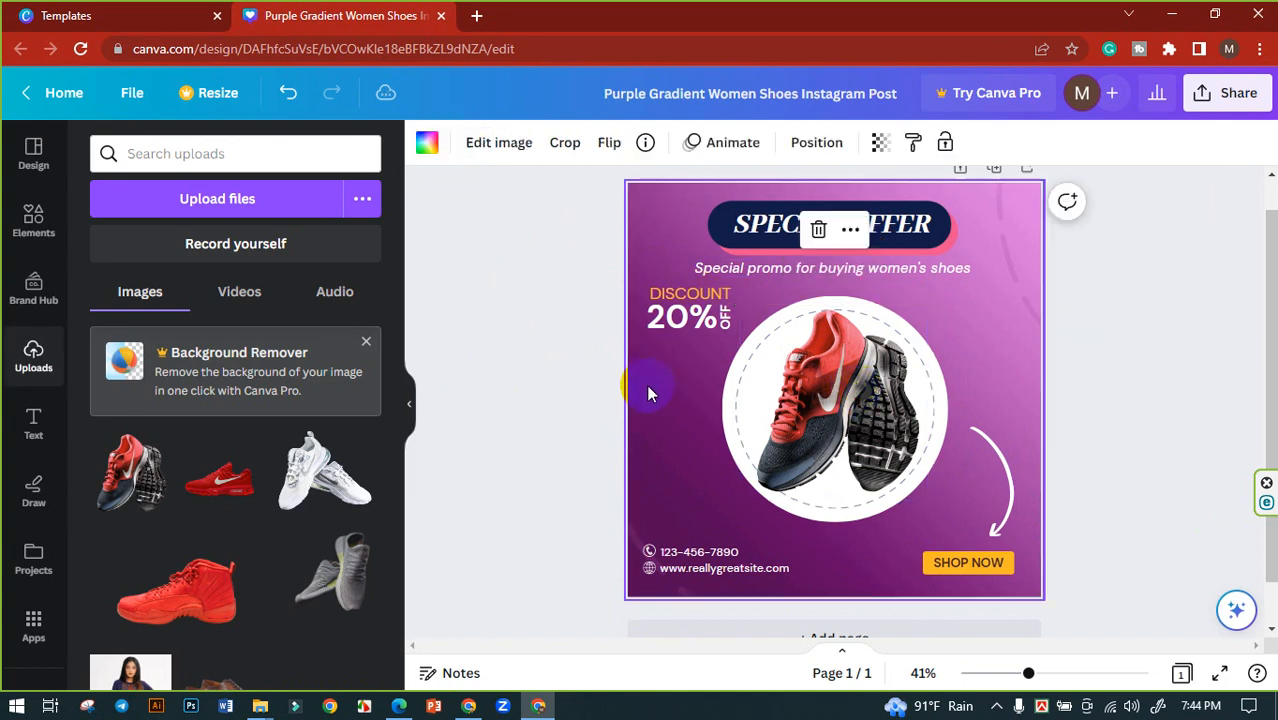
{"action": "left_click", "coordinate": [432, 148]}
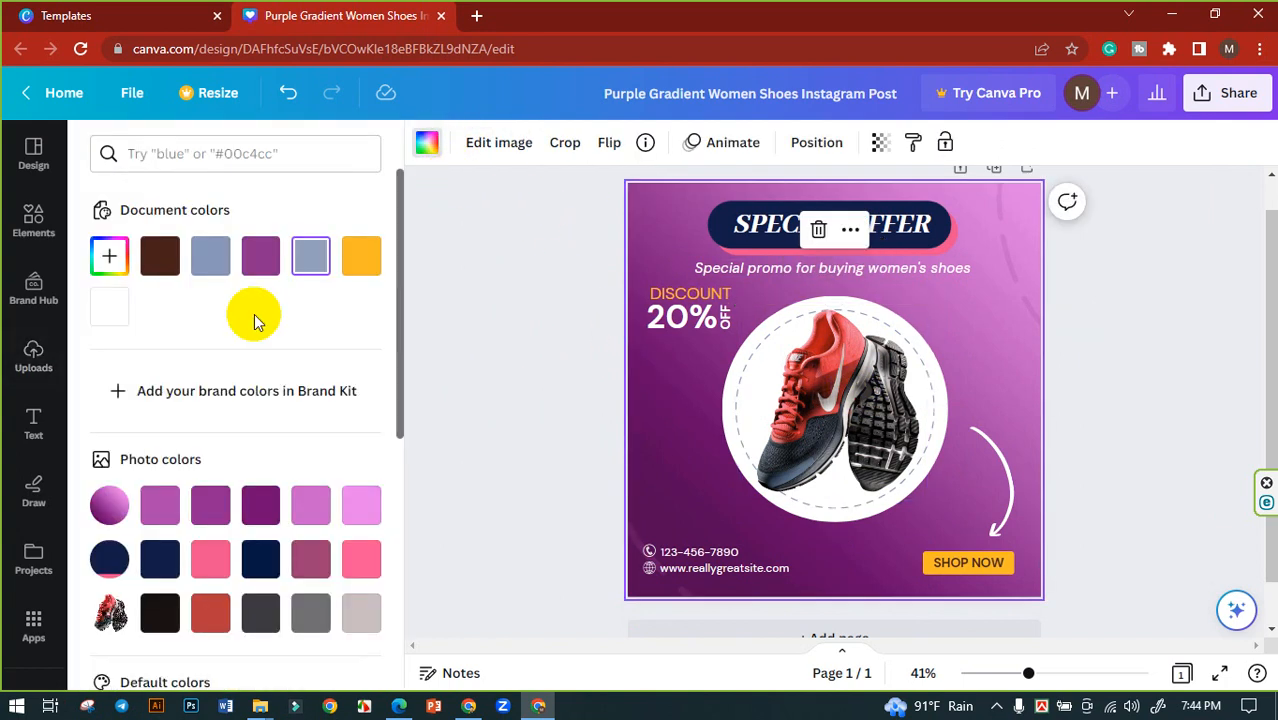
{"action": "scroll", "coordinate": [182, 353], "scroll_direction": "down", "scroll_amount": 3}
{"action": "left_click", "coordinate": [278, 376]}
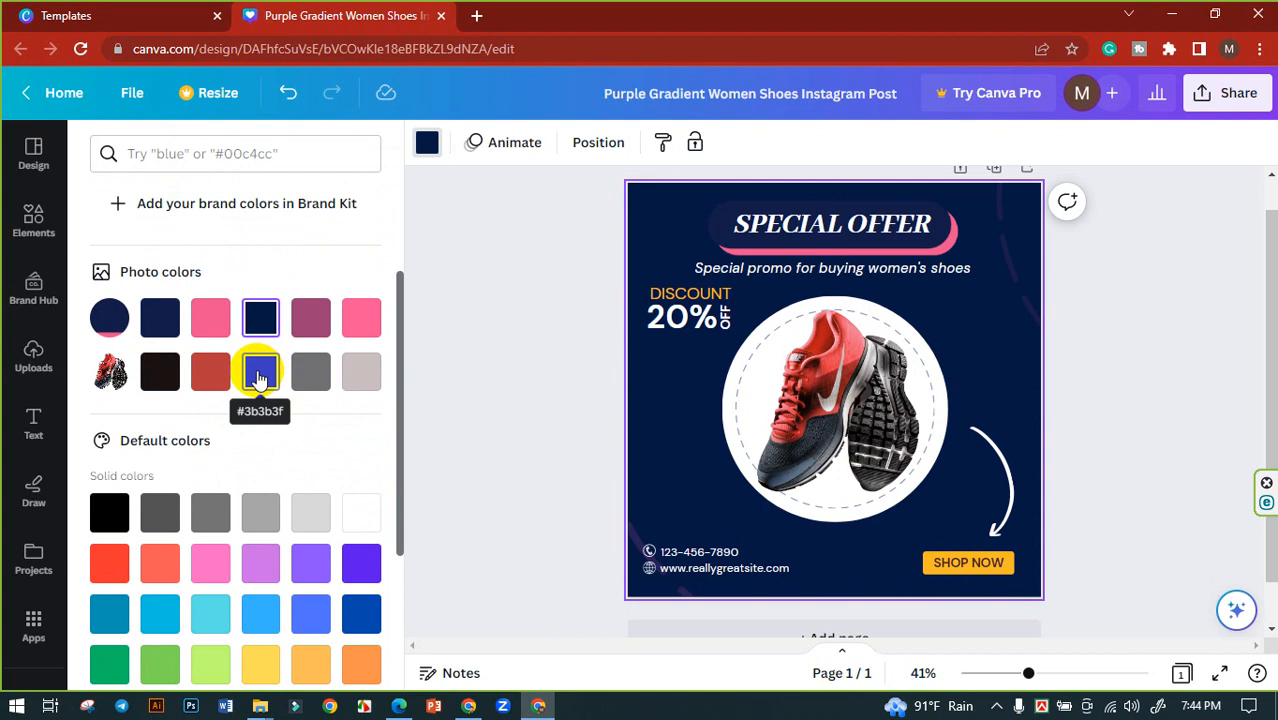
{"action": "scroll", "coordinate": [180, 420], "scroll_direction": "down", "scroll_amount": 2}
{"action": "left_click", "coordinate": [113, 375]}
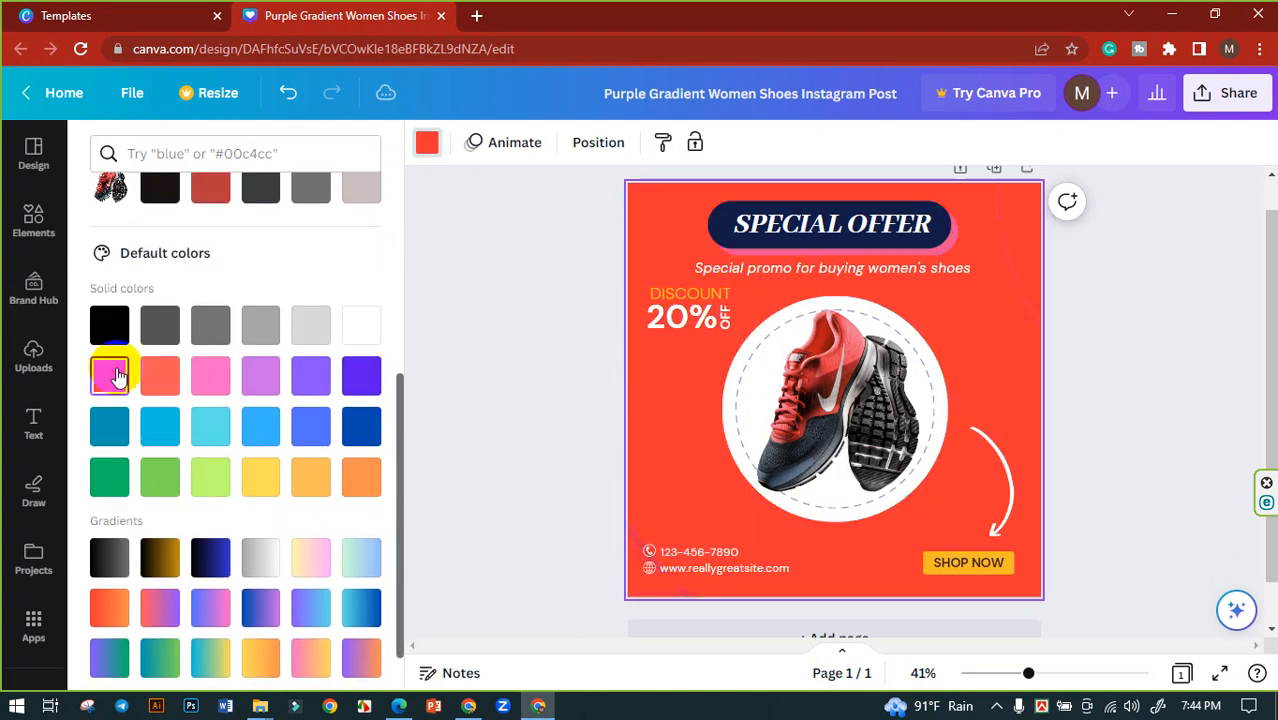
{"action": "scroll", "coordinate": [245, 460], "scroll_direction": "down", "scroll_amount": 1}
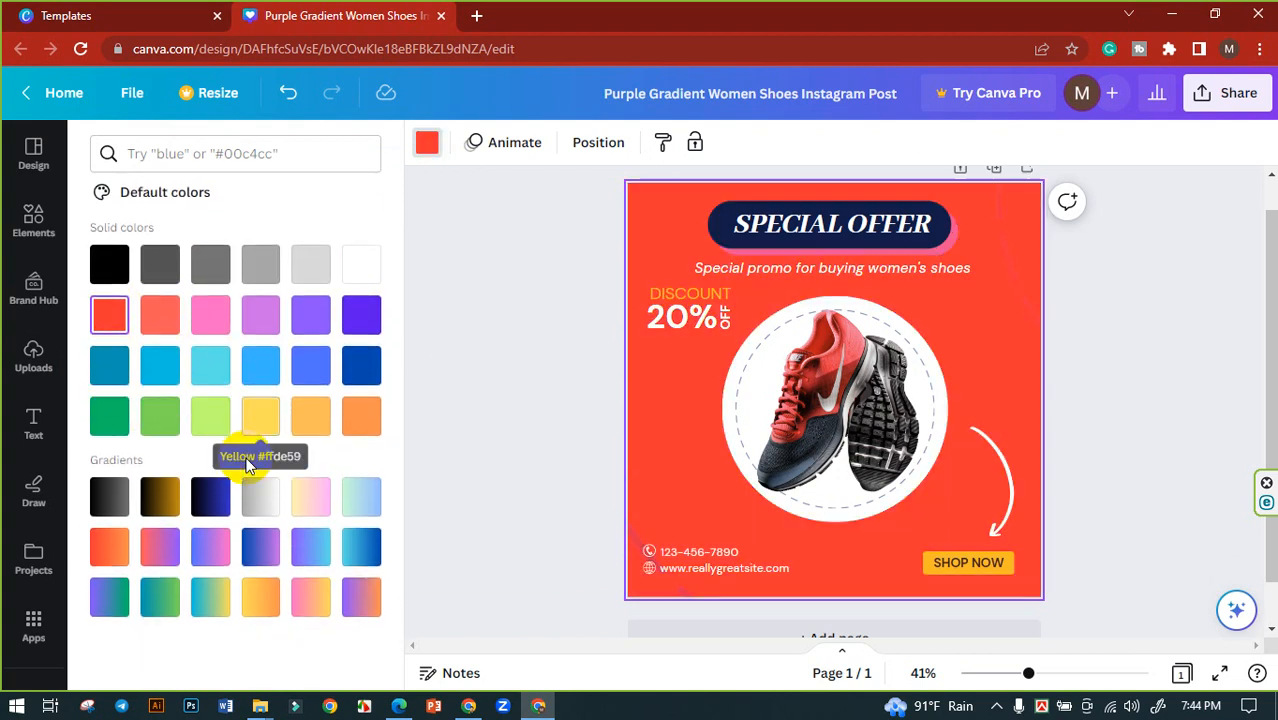
Step: Try several default gradients on the background, including red-to-orange, pink-to-yellow and black-to-blue
{"action": "left_click", "coordinate": [152, 548]}
{"action": "left_click", "coordinate": [116, 550]}
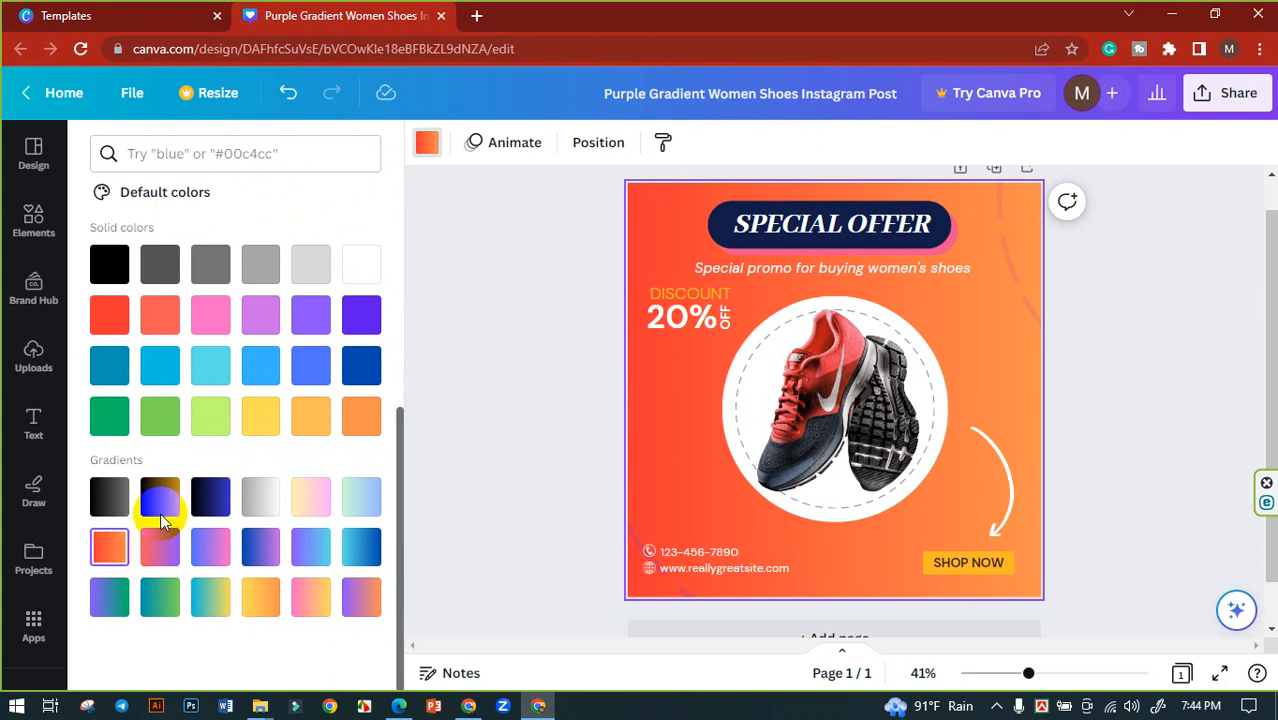
{"action": "scroll", "coordinate": [160, 513], "scroll_direction": "up", "scroll_amount": 5}
{"action": "scroll", "coordinate": [290, 486], "scroll_direction": "down", "scroll_amount": 5}
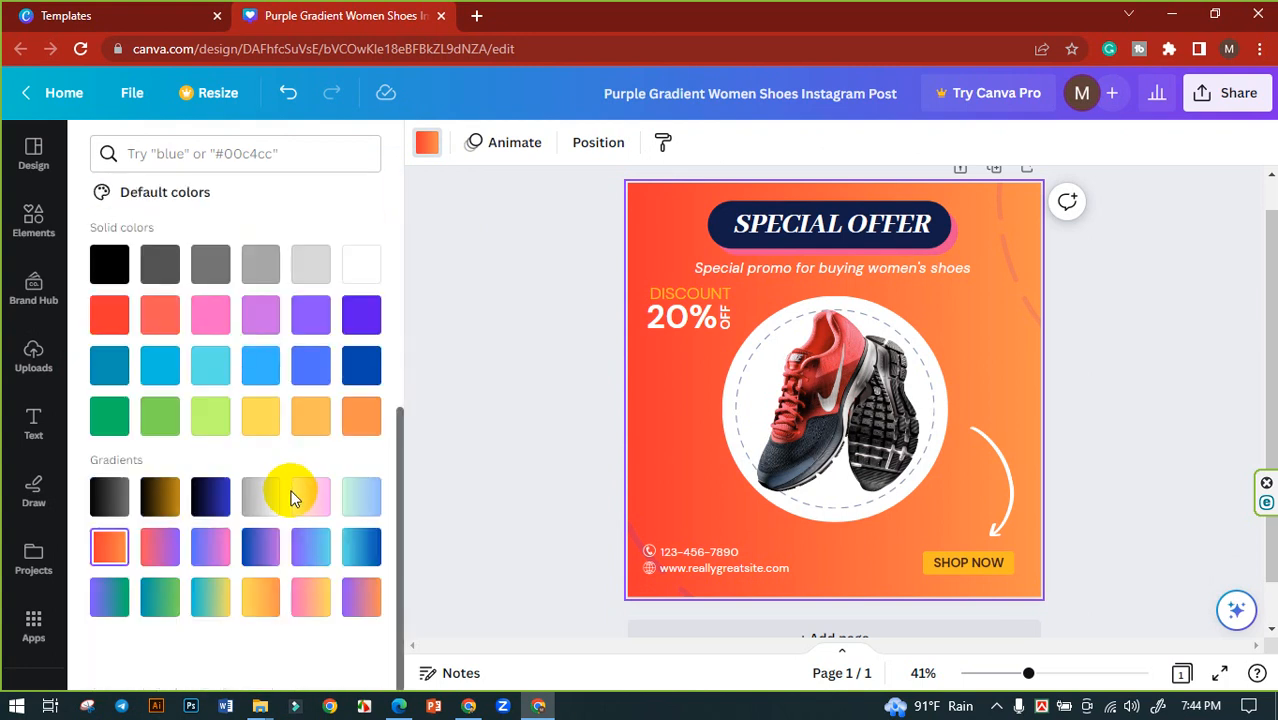
{"action": "left_click", "coordinate": [312, 598]}
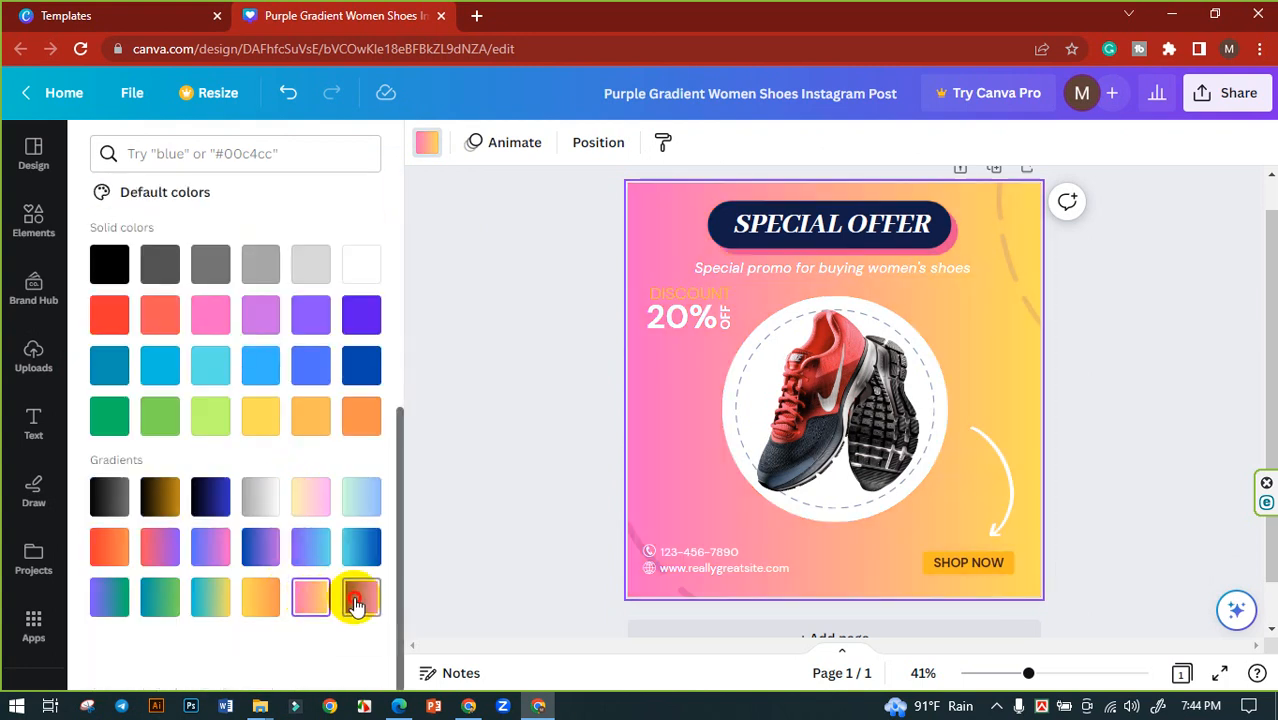
{"action": "left_click", "coordinate": [355, 605]}
{"action": "left_click", "coordinate": [210, 503]}
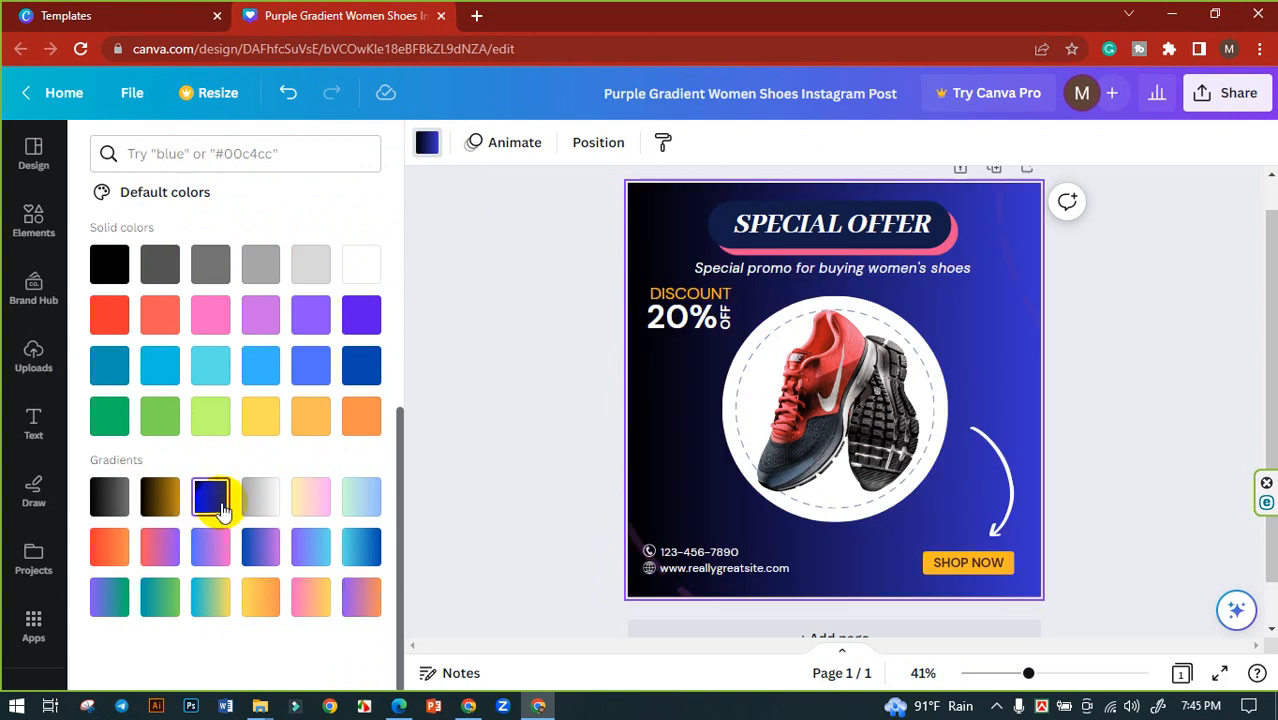
Step: Try the sneakers' brick-red photo colour as a solid background
{"action": "left_click", "coordinate": [666, 148]}
{"action": "scroll", "coordinate": [137, 435], "scroll_direction": "up", "scroll_amount": 5}
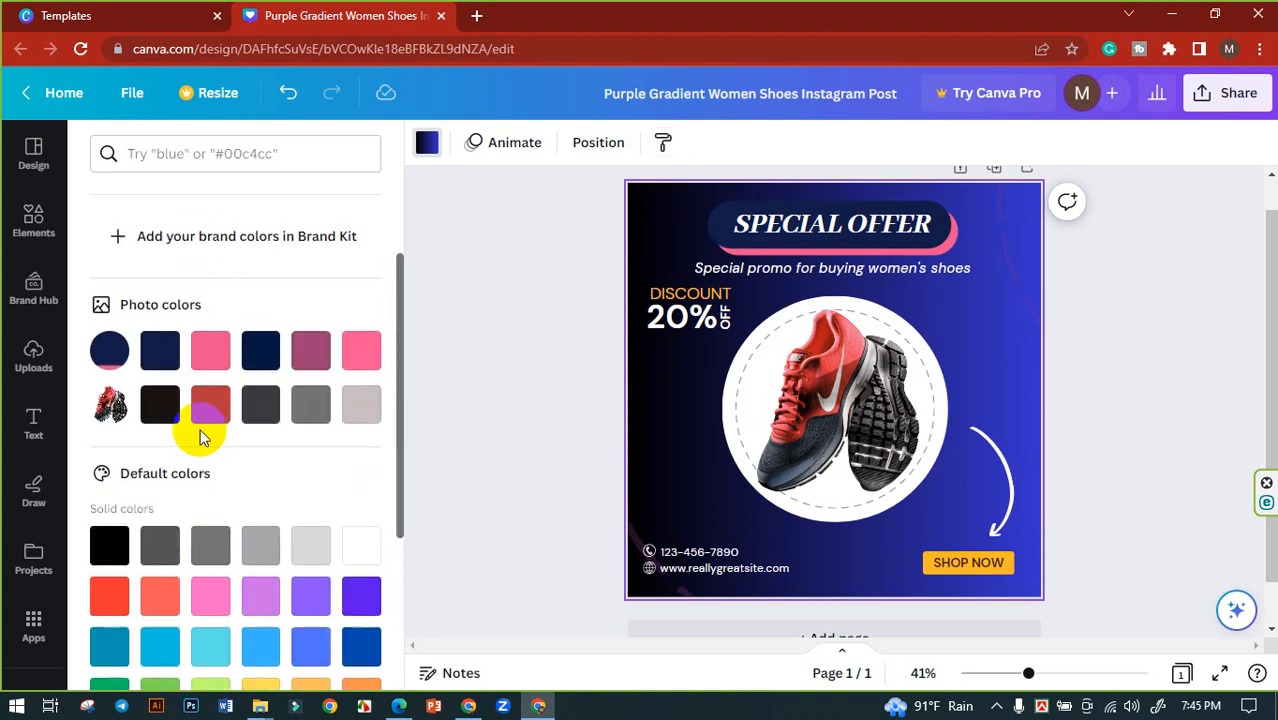
{"action": "left_click", "coordinate": [206, 400]}
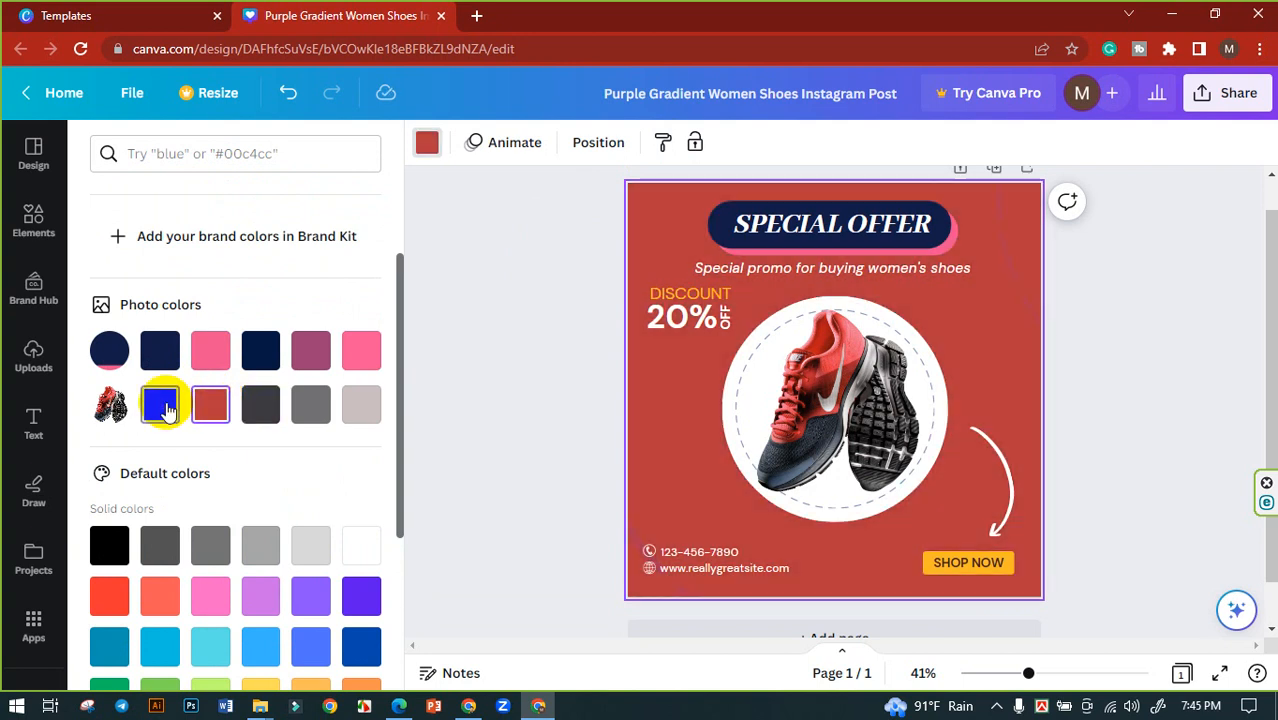
Step: Compare the coral-to-purple gradient on the background and settle on the blue-to-pink gradient
{"action": "scroll", "coordinate": [177, 480], "scroll_direction": "down", "scroll_amount": 3}
{"action": "scroll", "coordinate": [186, 505], "scroll_direction": "down", "scroll_amount": 2}
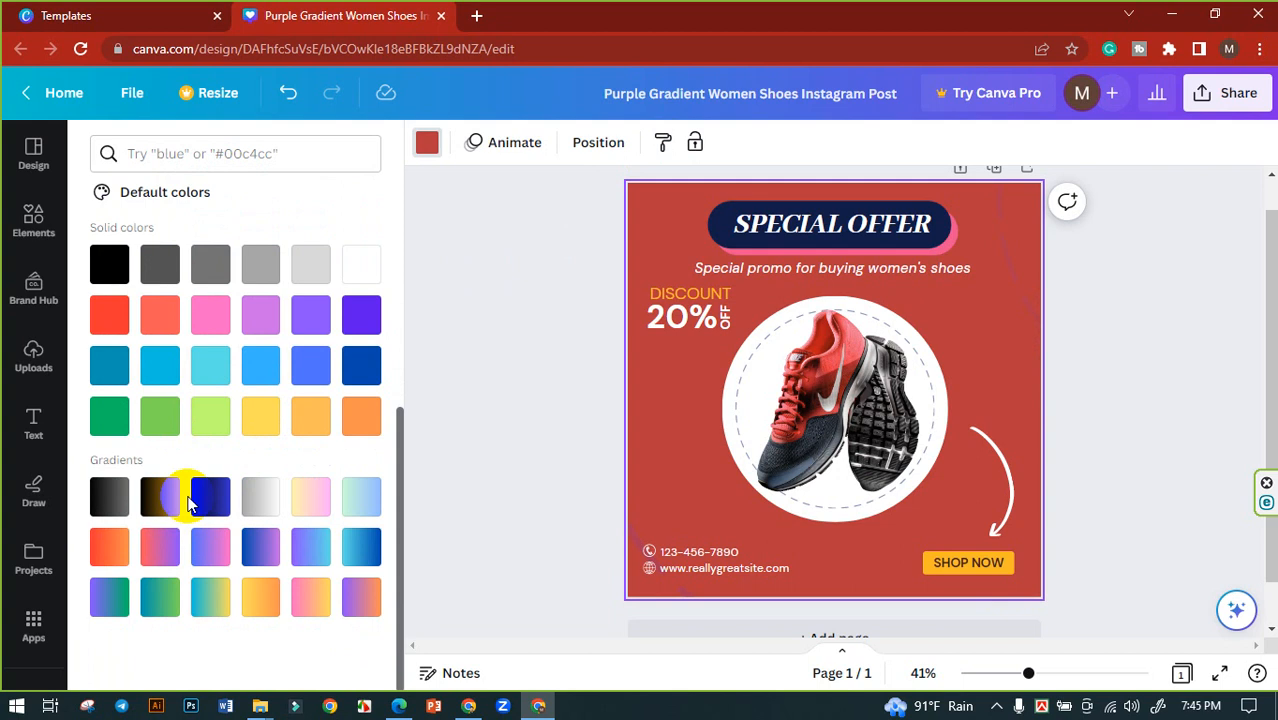
{"action": "left_click", "coordinate": [160, 555]}
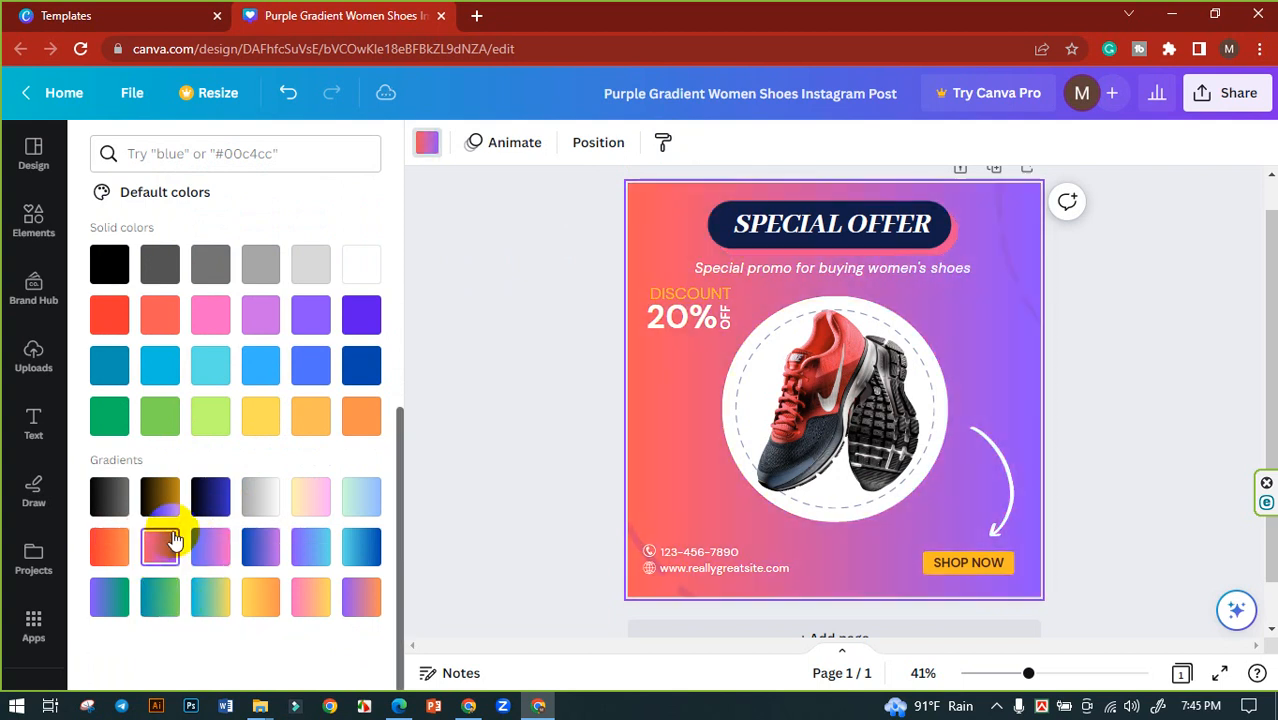
{"action": "left_click", "coordinate": [207, 544]}
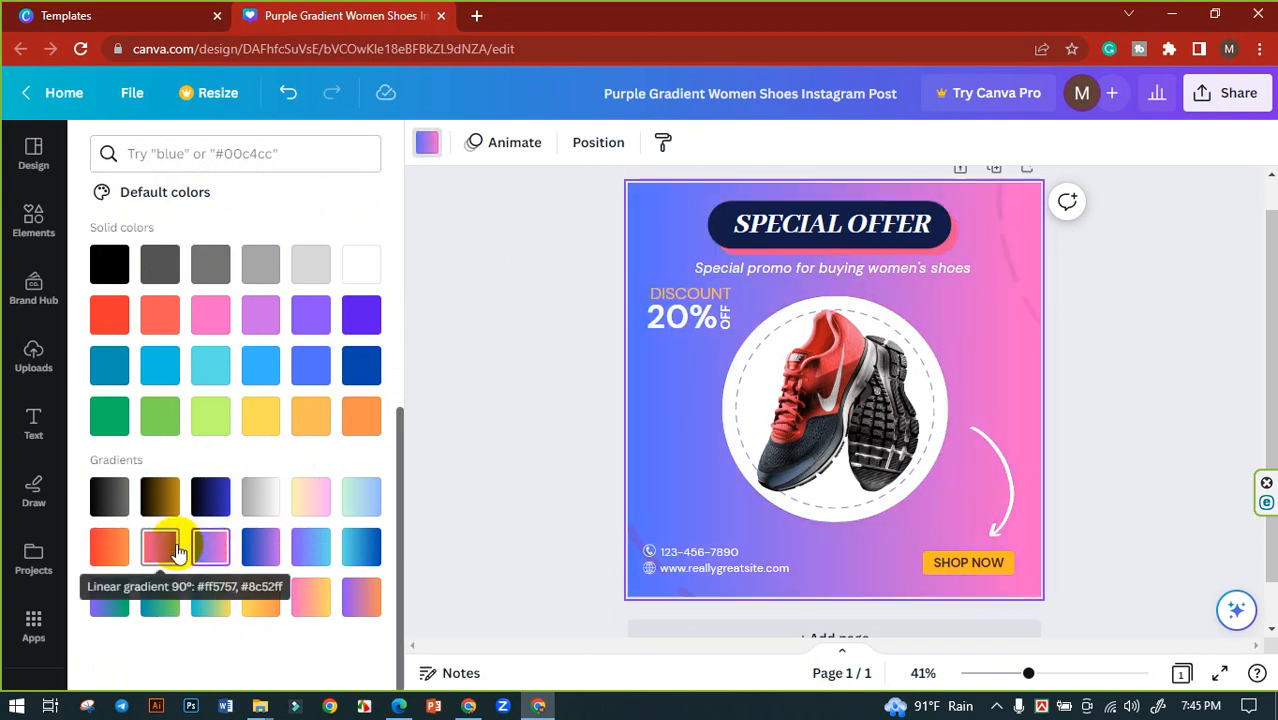
{"action": "left_click", "coordinate": [507, 388]}
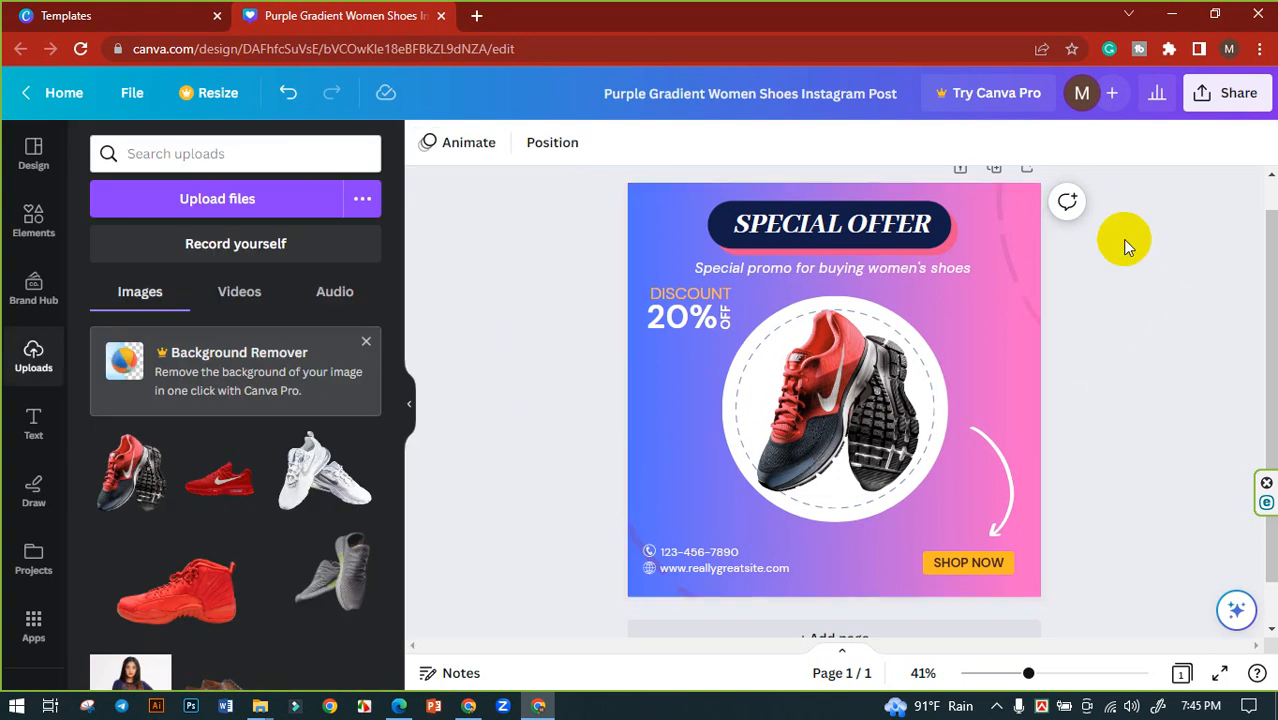
Step: Try to resize the navy and pink banner behind the SPECIAL OFFER title and undo the change
{"action": "left_click", "coordinate": [935, 256]}
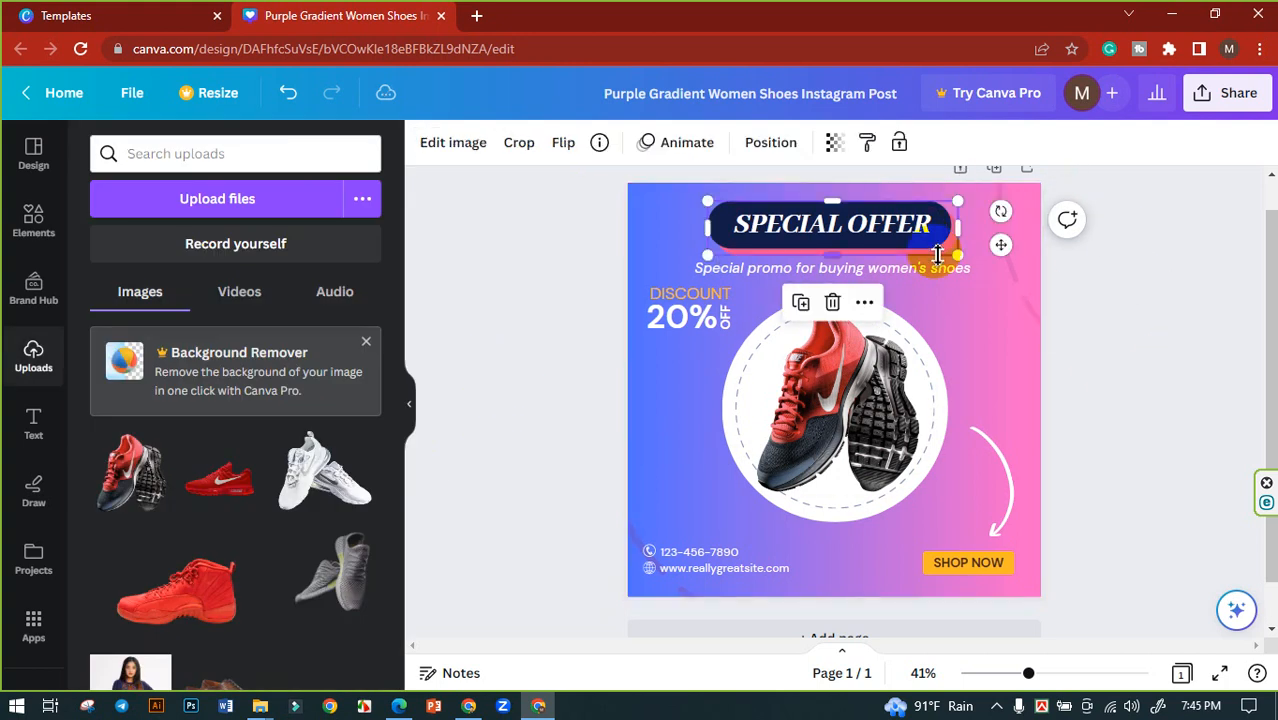
{"action": "left_click_drag", "start_coordinate": [950, 256], "coordinate": [962, 274]}
{"action": "key", "text": "ctrl+z"}
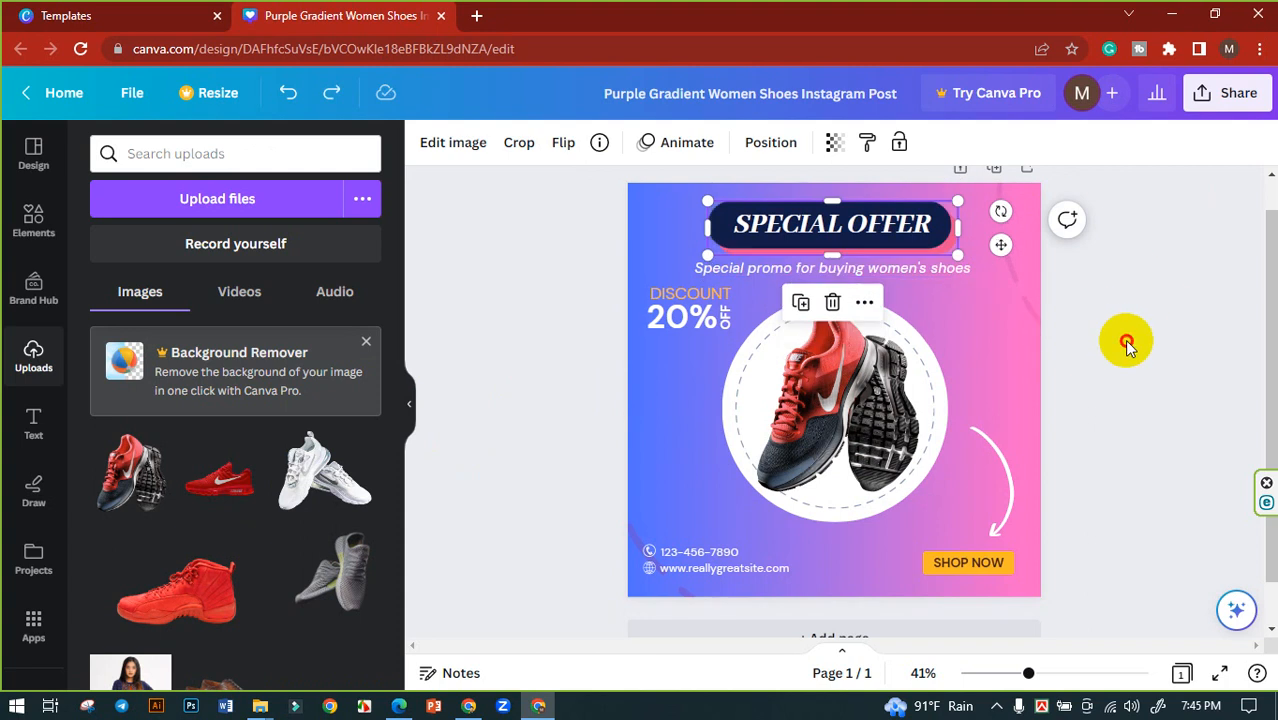
{"action": "left_click", "coordinate": [1127, 342]}
{"action": "left_click", "coordinate": [956, 245]}
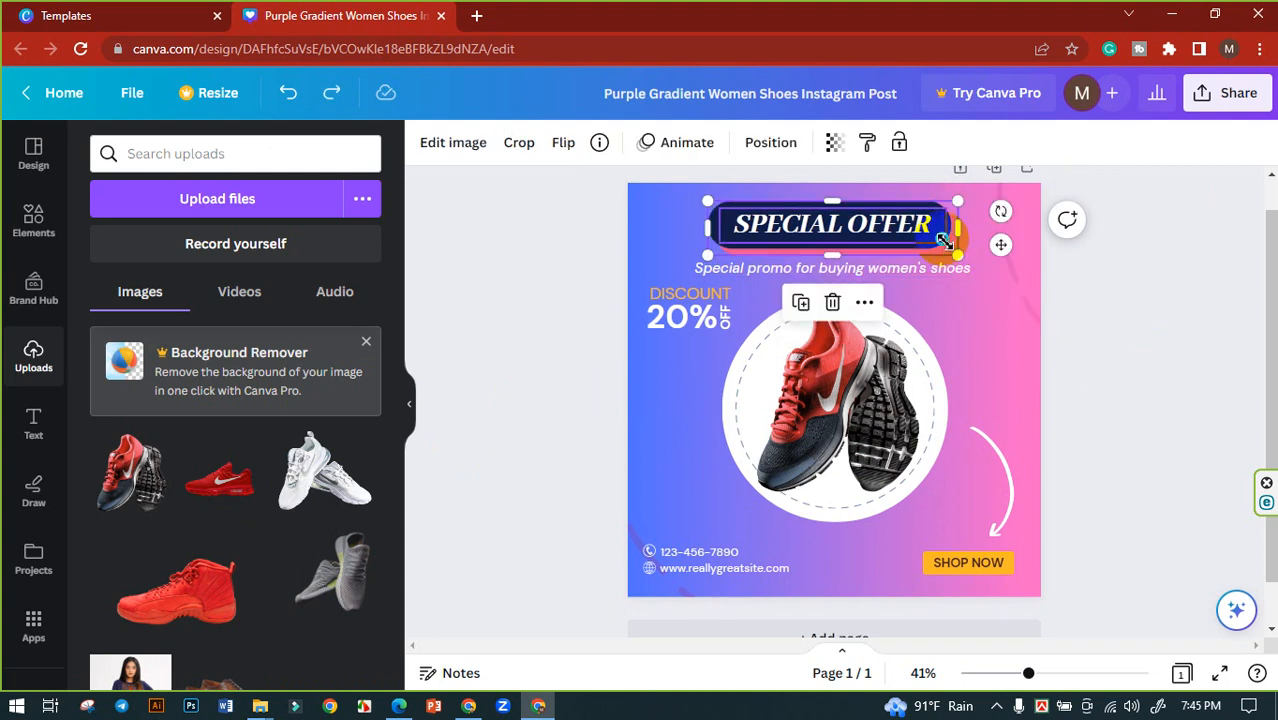
{"action": "right_click", "coordinate": [955, 242]}
{"action": "left_click", "coordinate": [597, 347]}
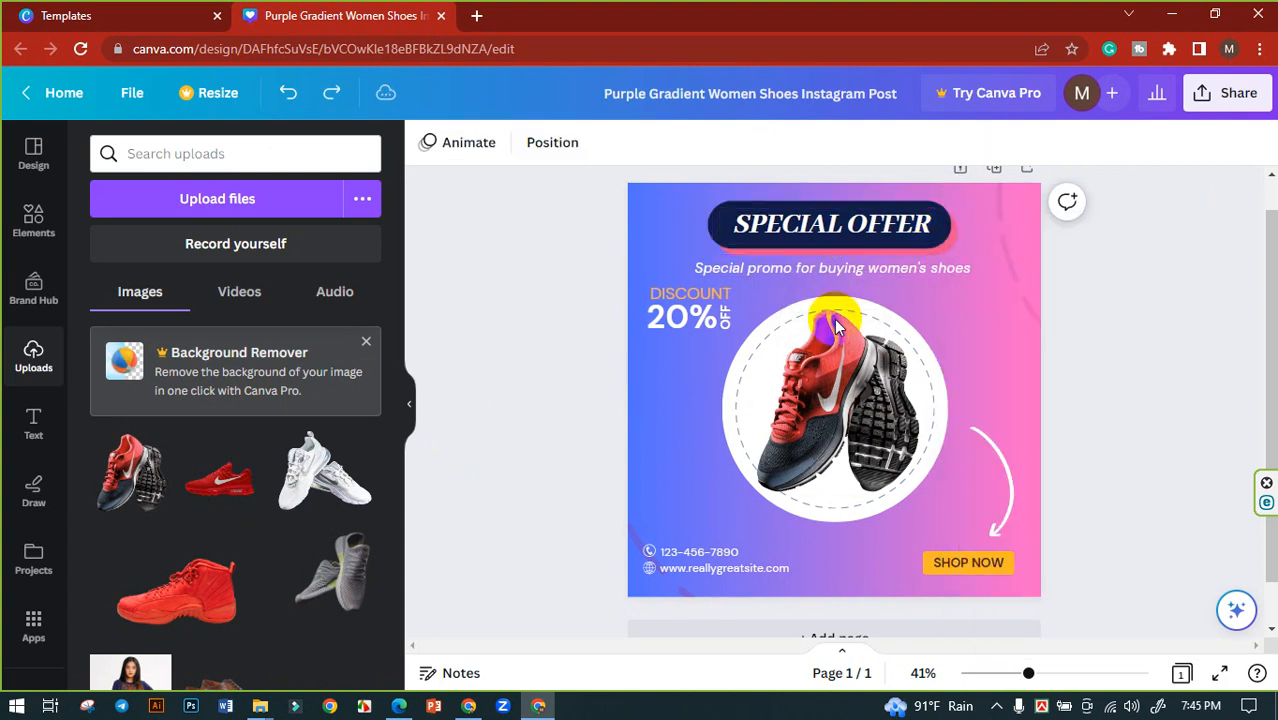
Step: Try to adjust the banner shape behind the SPECIAL OFFER title and start cropping it
{"action": "left_click_drag", "start_coordinate": [1035, 674], "coordinate": [1076, 673]}
{"action": "scroll", "coordinate": [991, 320], "scroll_direction": "up", "scroll_amount": 4}
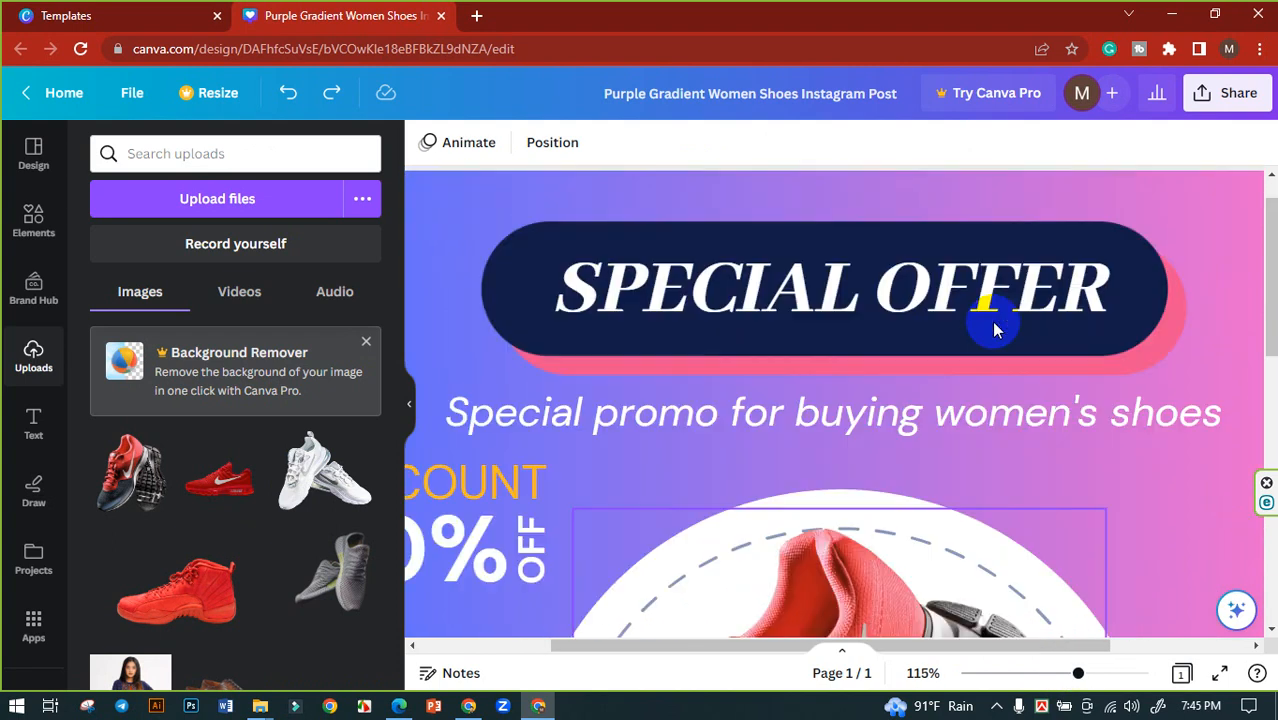
{"action": "left_click_drag", "start_coordinate": [1174, 401], "coordinate": [1120, 303]}
{"action": "key", "text": "ctrl+z"}
{"action": "left_click_drag", "start_coordinate": [1160, 348], "coordinate": [1045, 310]}
{"action": "double_click", "coordinate": [1165, 397]}
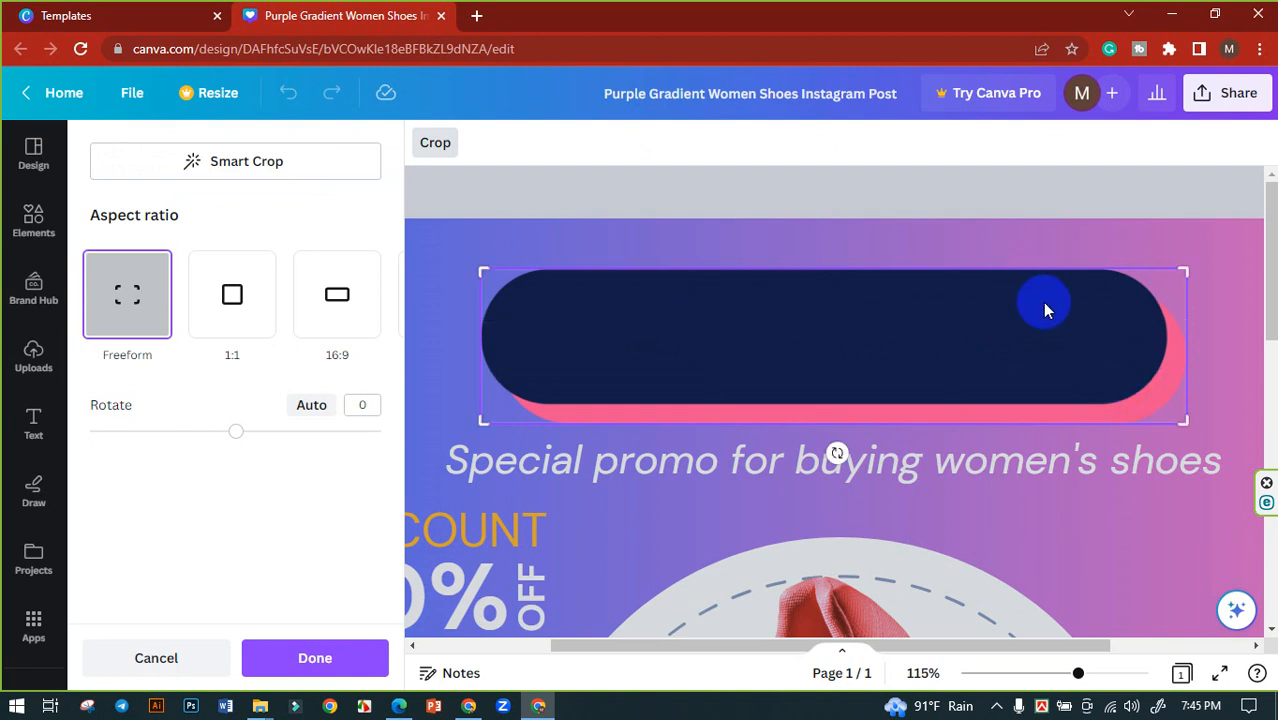
{"action": "left_click_drag", "start_coordinate": [915, 283], "coordinate": [839, 261]}
{"action": "left_click_drag", "start_coordinate": [1050, 415], "coordinate": [1013, 423]}
Step: Try crop rotations of 55 and 0 and the 1:1 and 16:9 aspect ratios on the banner, and cancel the crop
{"action": "left_click_drag", "start_coordinate": [240, 434], "coordinate": [281, 440]}
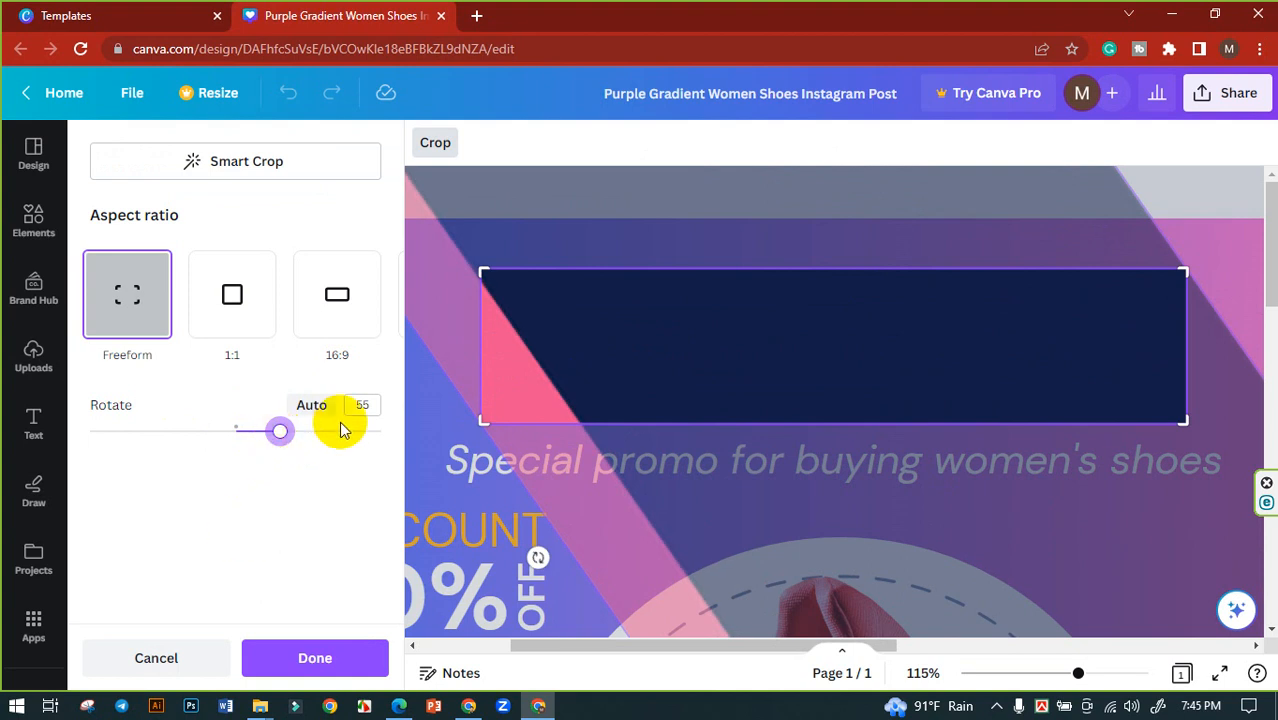
{"action": "left_click_drag", "start_coordinate": [371, 405], "coordinate": [336, 416]}
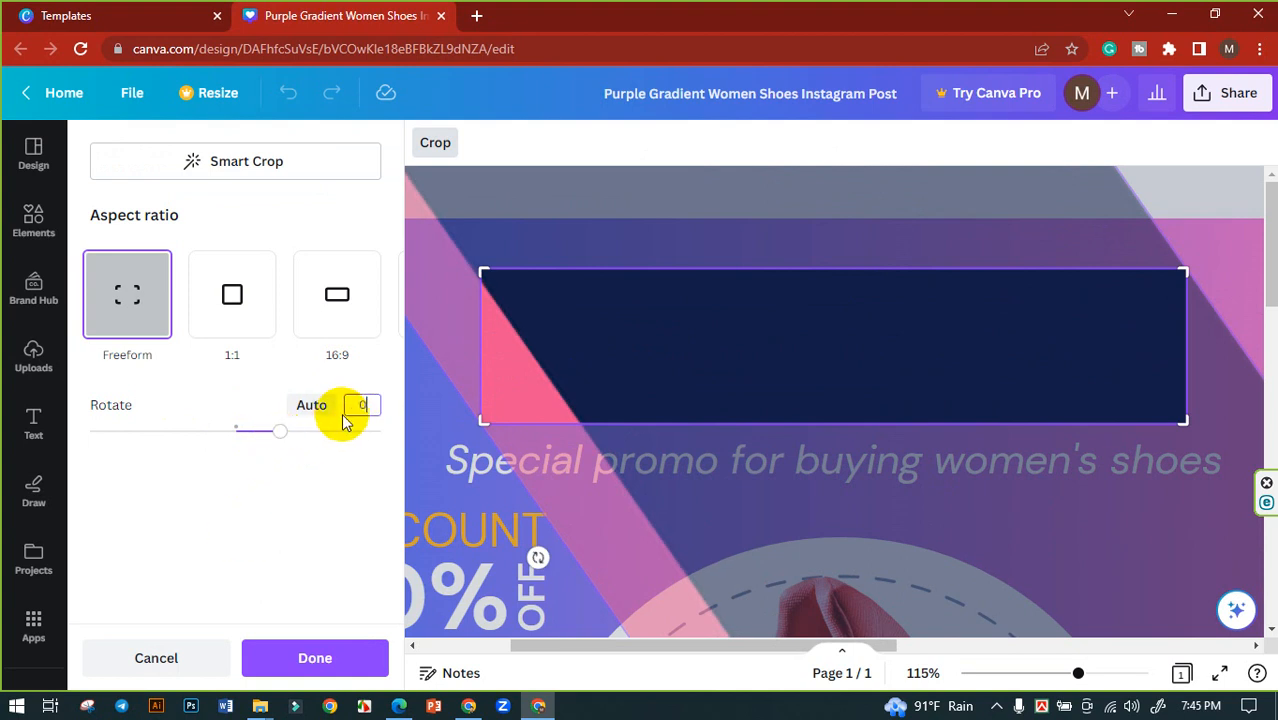
{"action": "key", "text": "Return"}
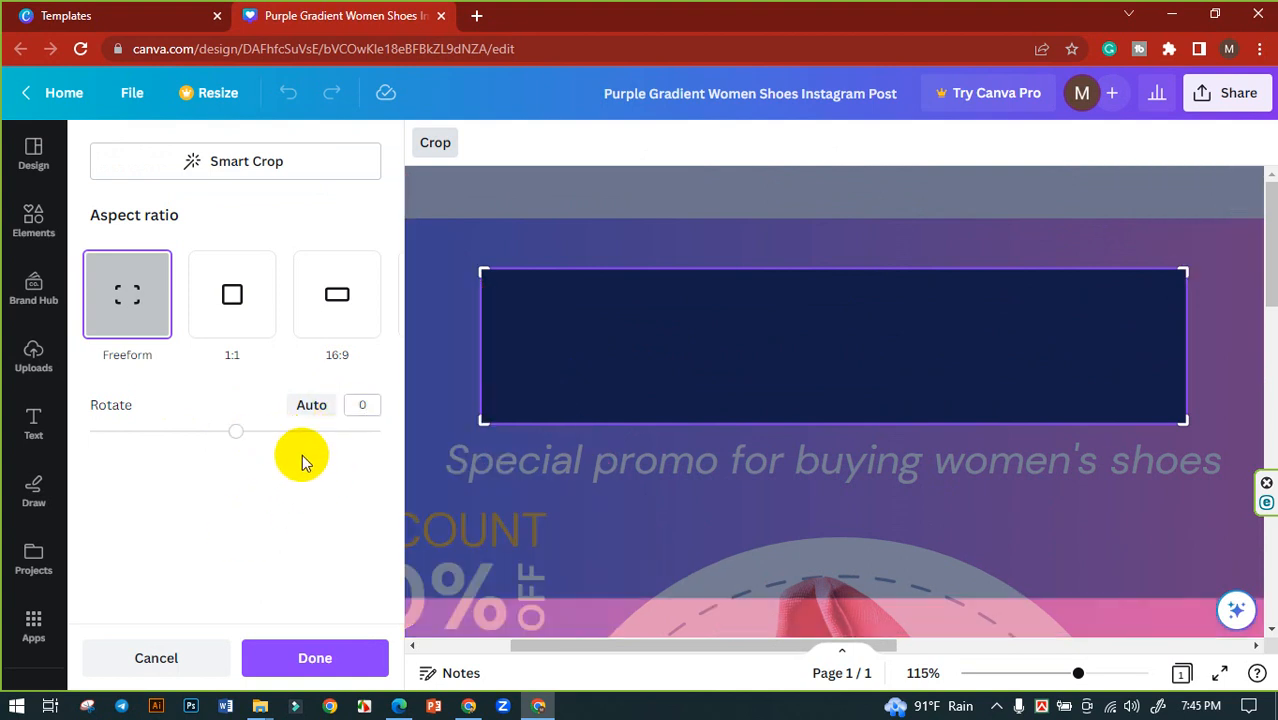
{"action": "left_click", "coordinate": [310, 412]}
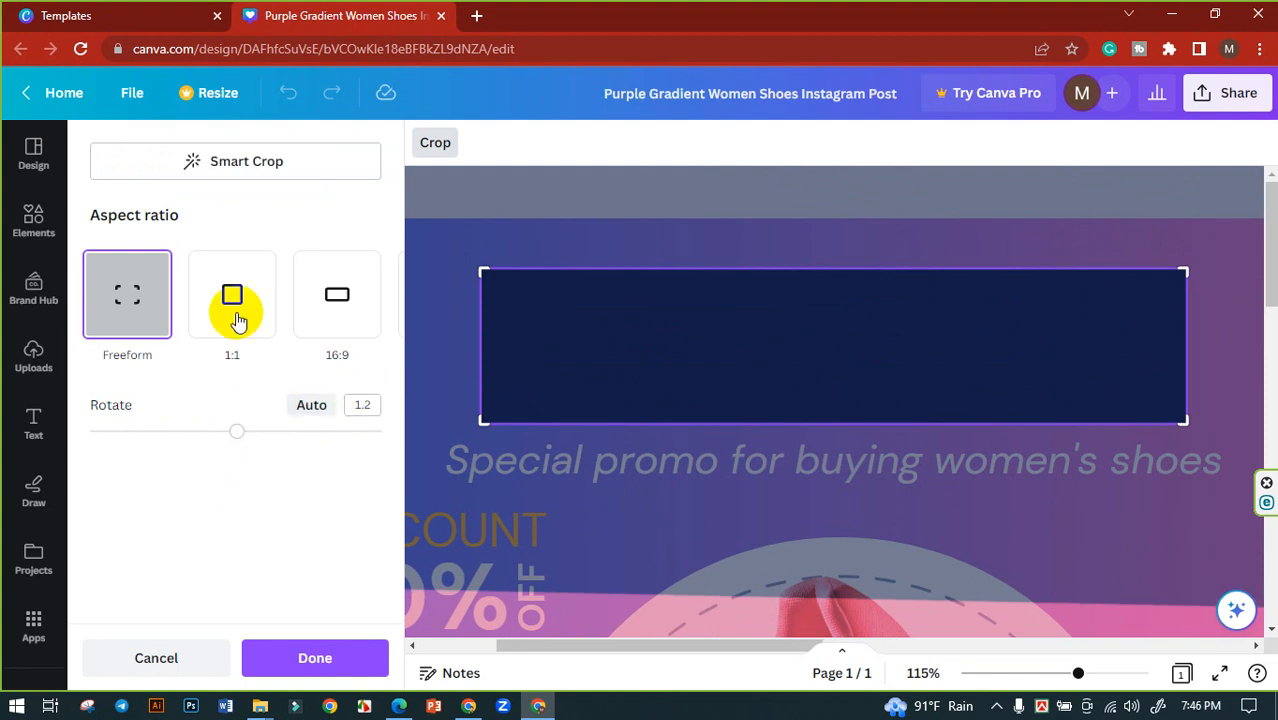
{"action": "left_click", "coordinate": [232, 330]}
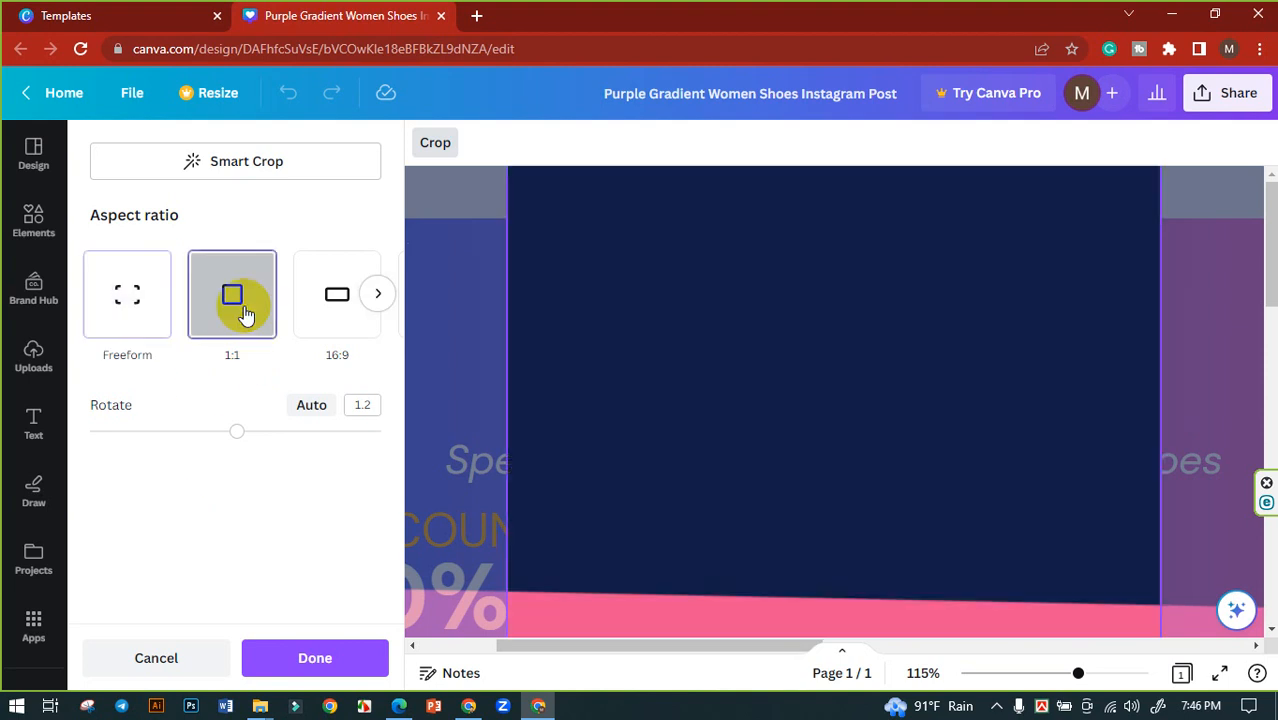
{"action": "left_click", "coordinate": [312, 305]}
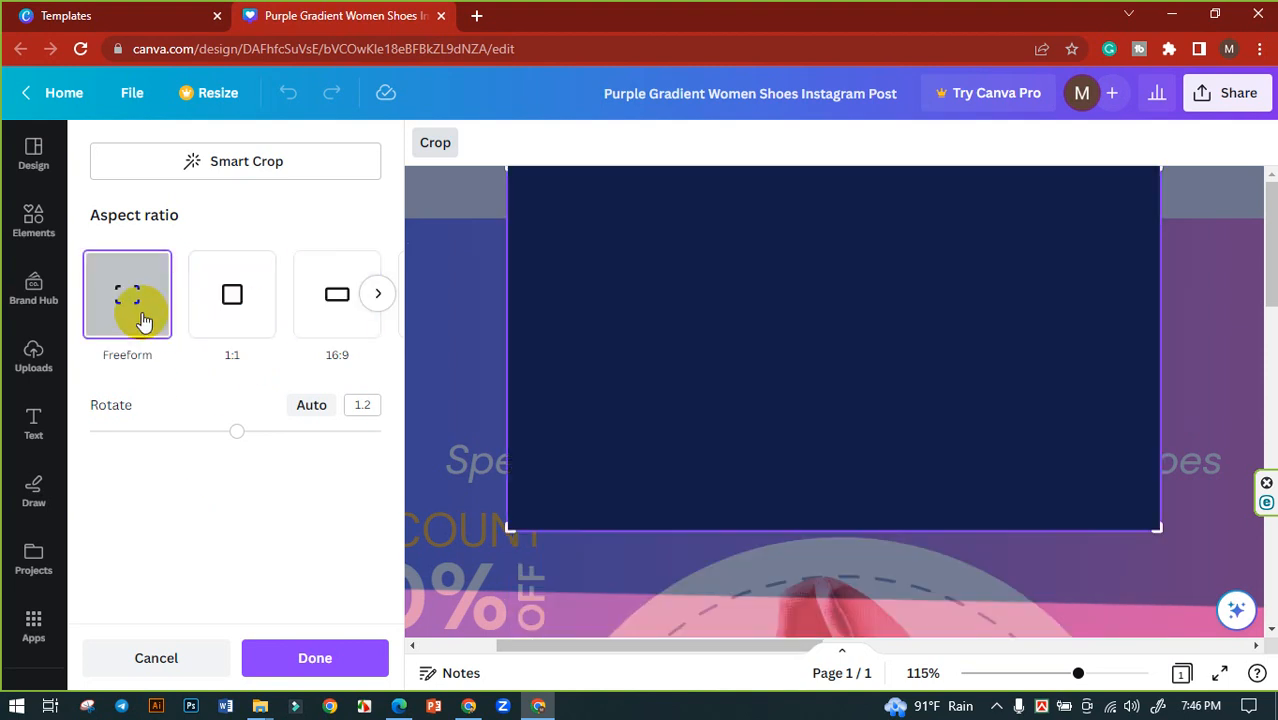
{"action": "left_click", "coordinate": [150, 657]}
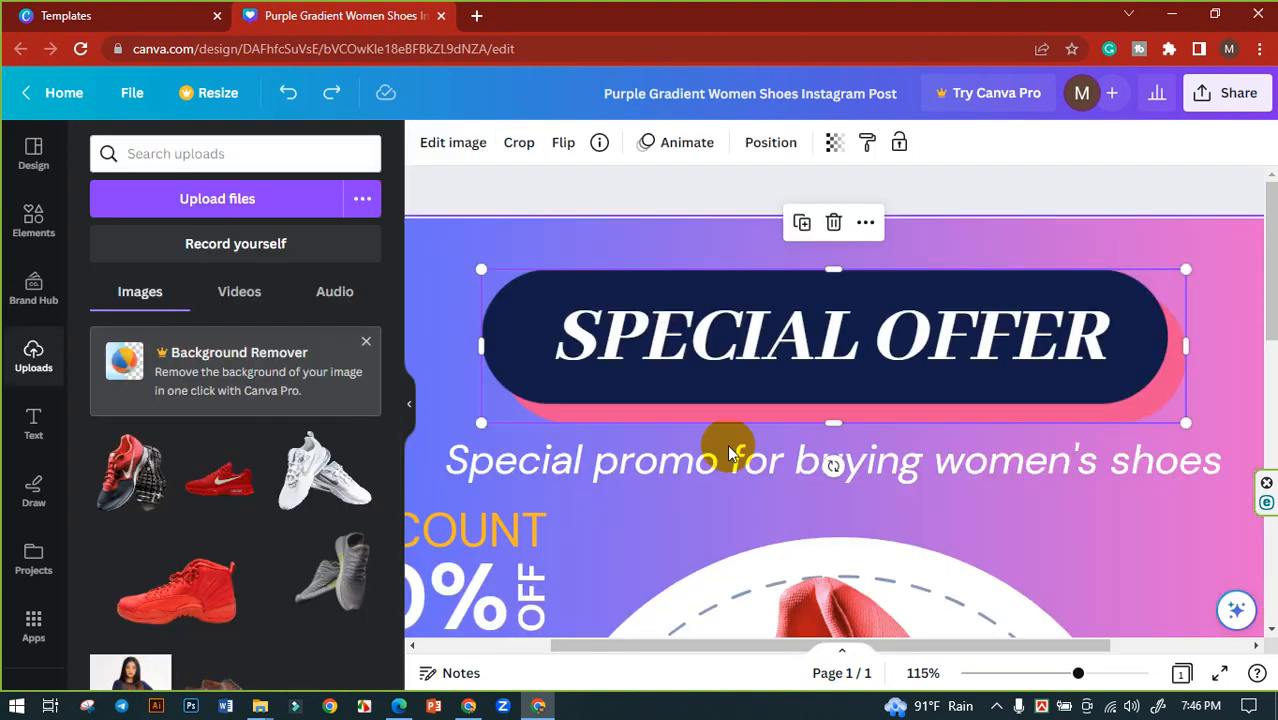
Step: Replace the word SPECIAL in the banner title with EID so it reads EID OFFER
{"action": "left_click_drag", "start_coordinate": [1076, 673], "coordinate": [1041, 674]}
{"action": "left_click", "coordinate": [504, 343]}
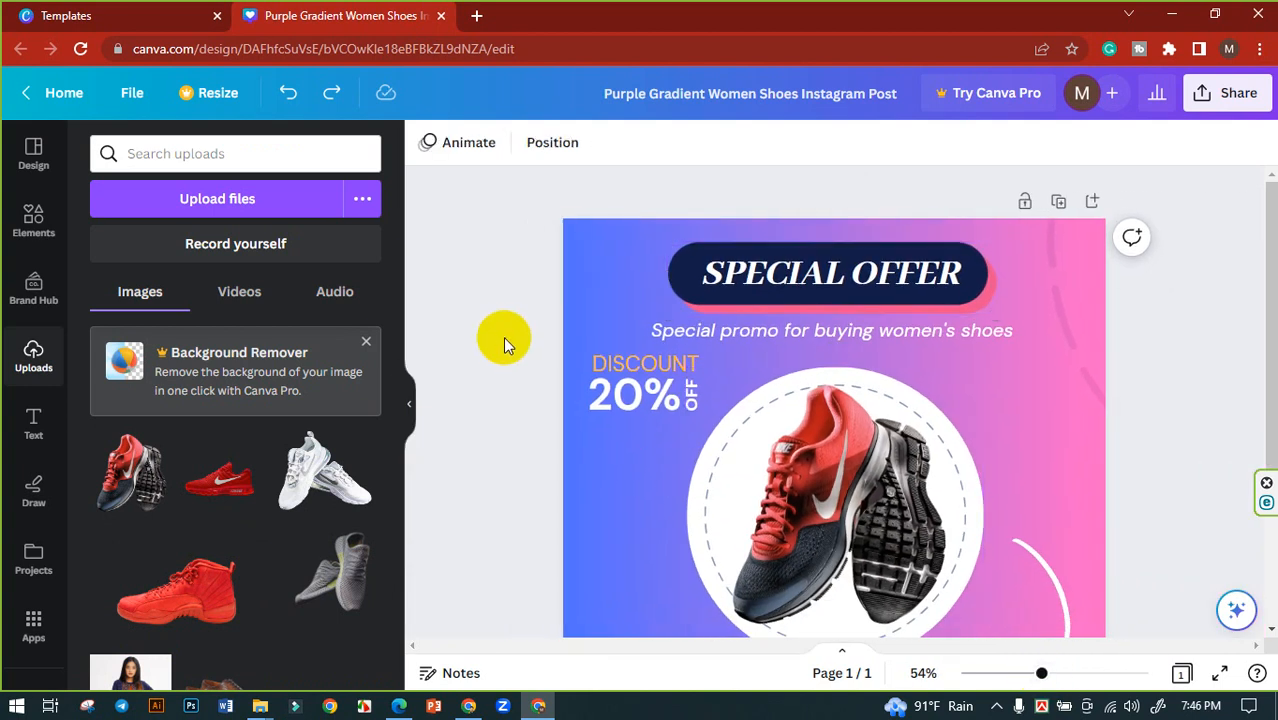
{"action": "left_click", "coordinate": [861, 285]}
{"action": "left_click", "coordinate": [861, 285]}
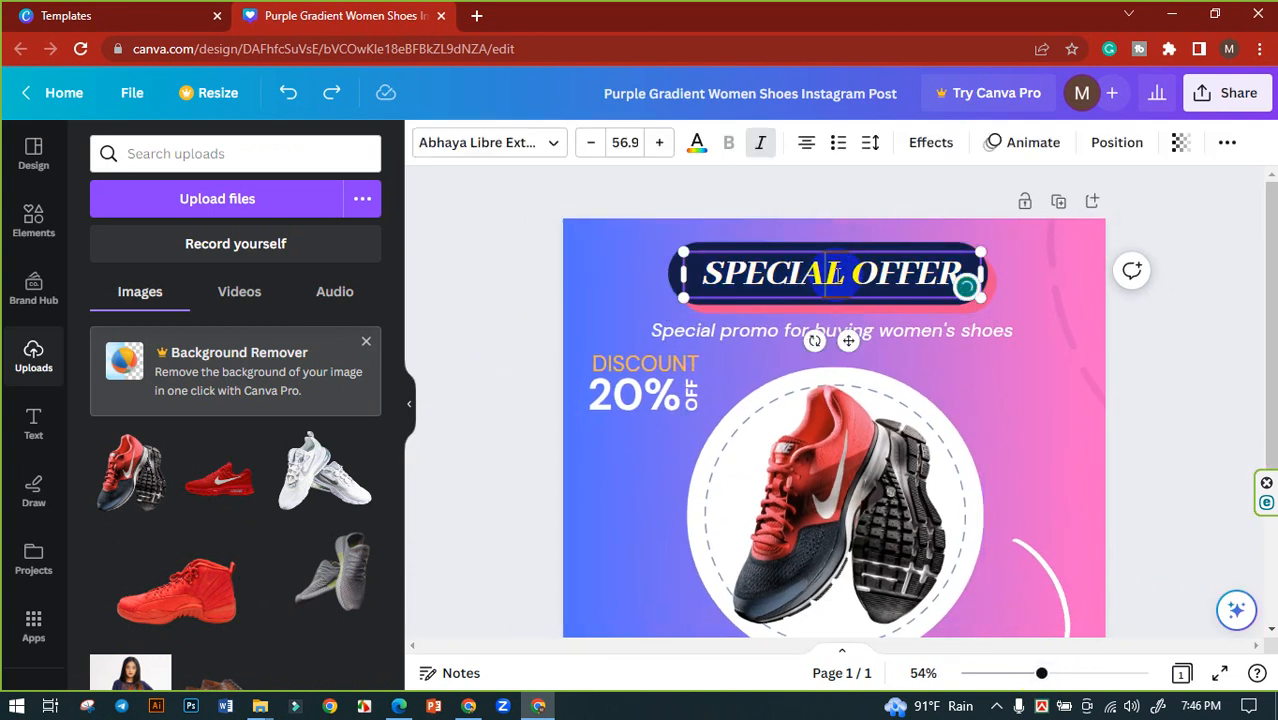
{"action": "triple_click", "coordinate": [826, 273]}
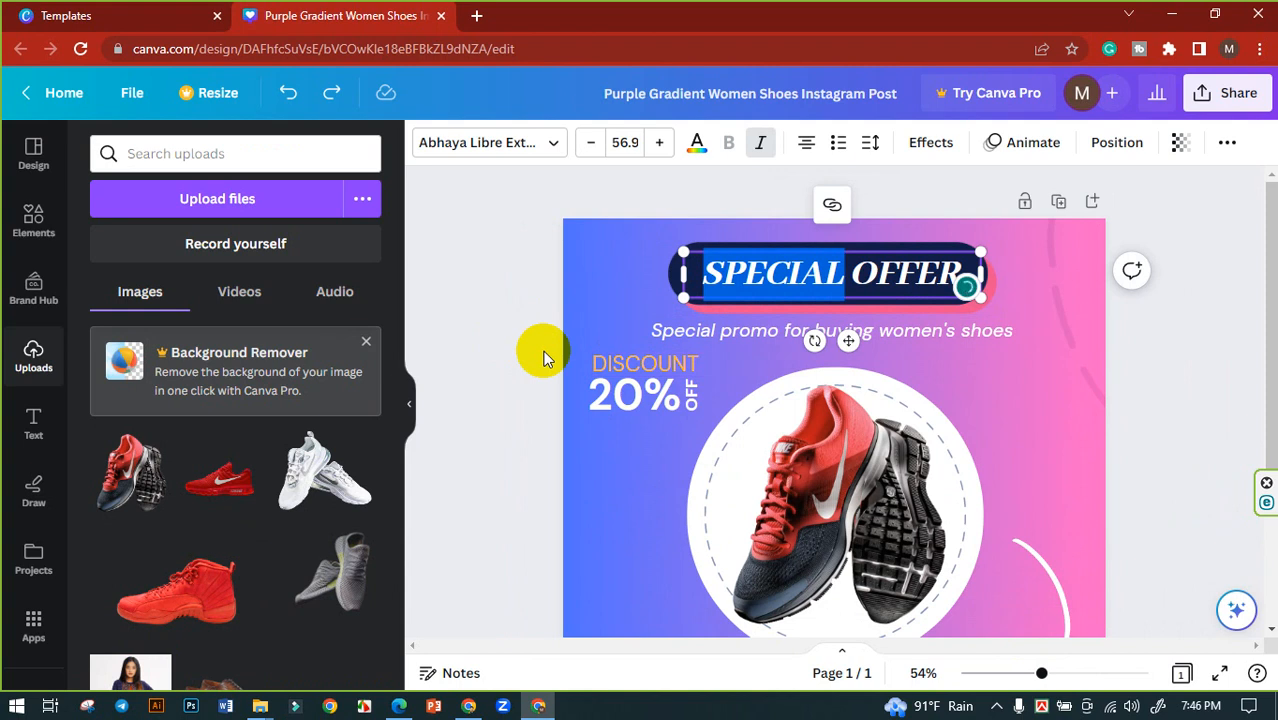
{"action": "type", "text": "EID"}
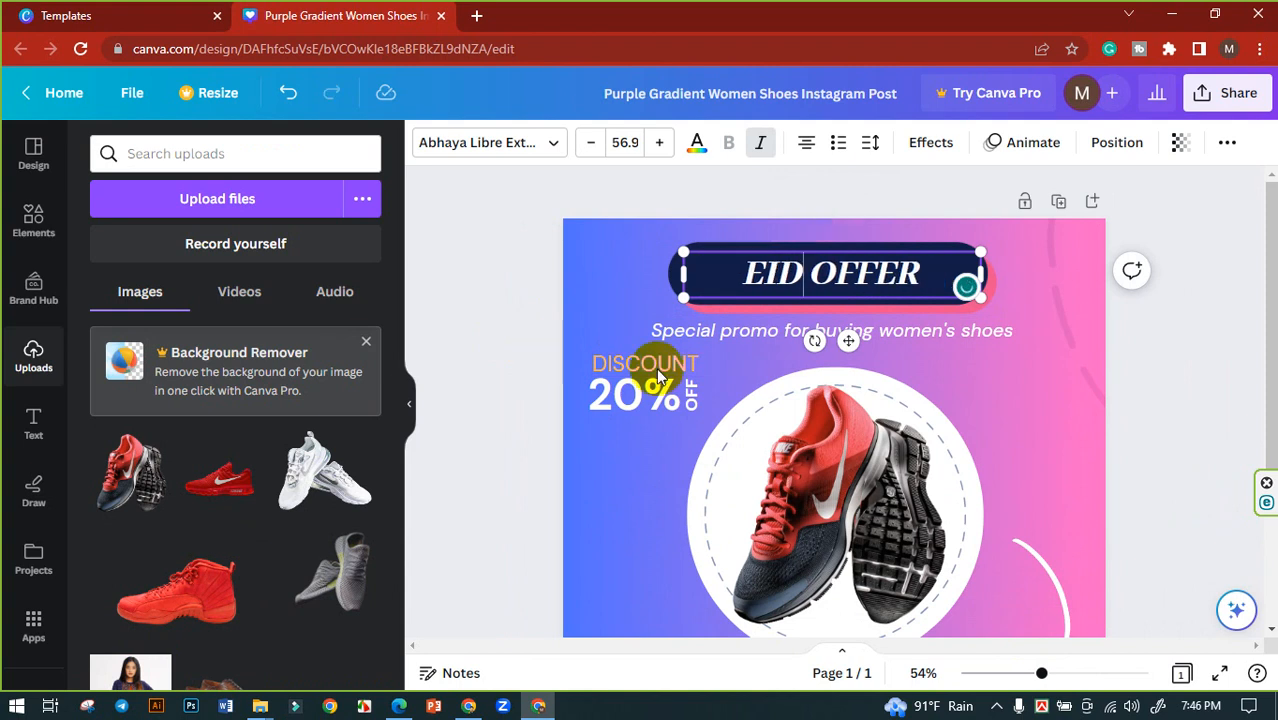
Step: Narrow the EID OFFER text box, enlarge its text to about 69.8 and centre it on the navy banner
{"action": "left_click", "coordinate": [706, 276], "text": "shift"}
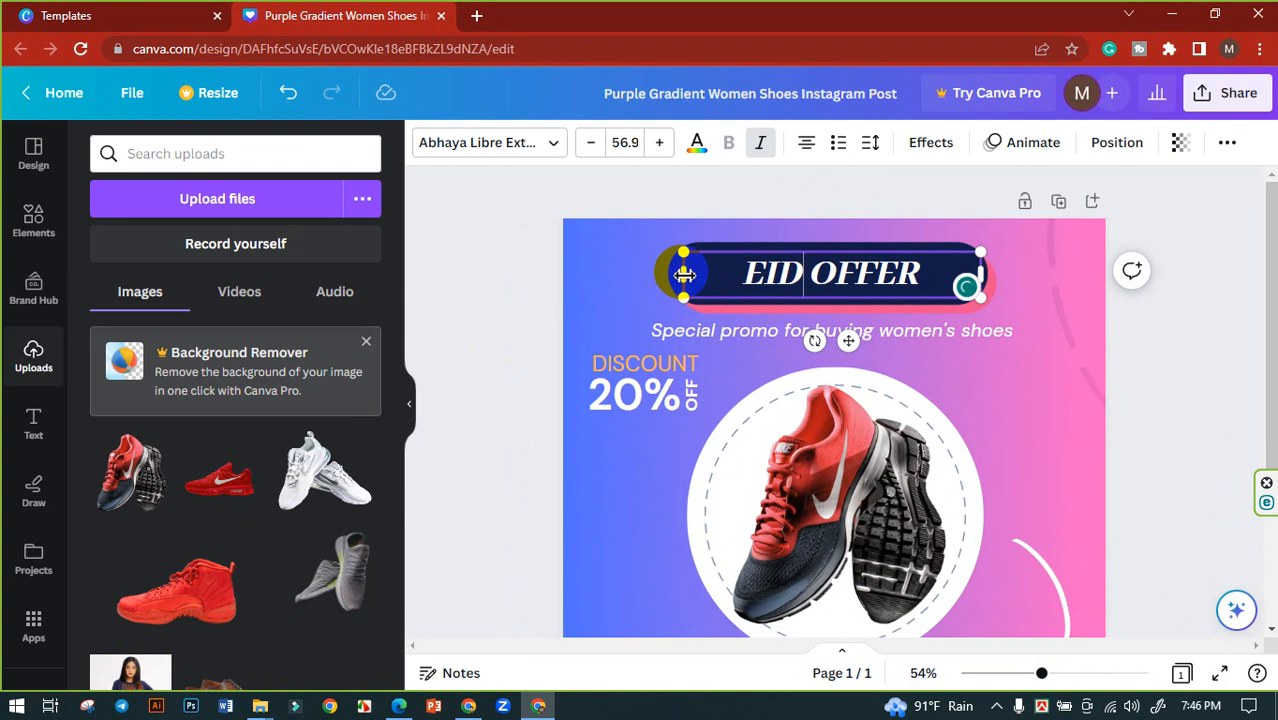
{"action": "left_click_drag", "start_coordinate": [687, 273], "coordinate": [736, 309]}
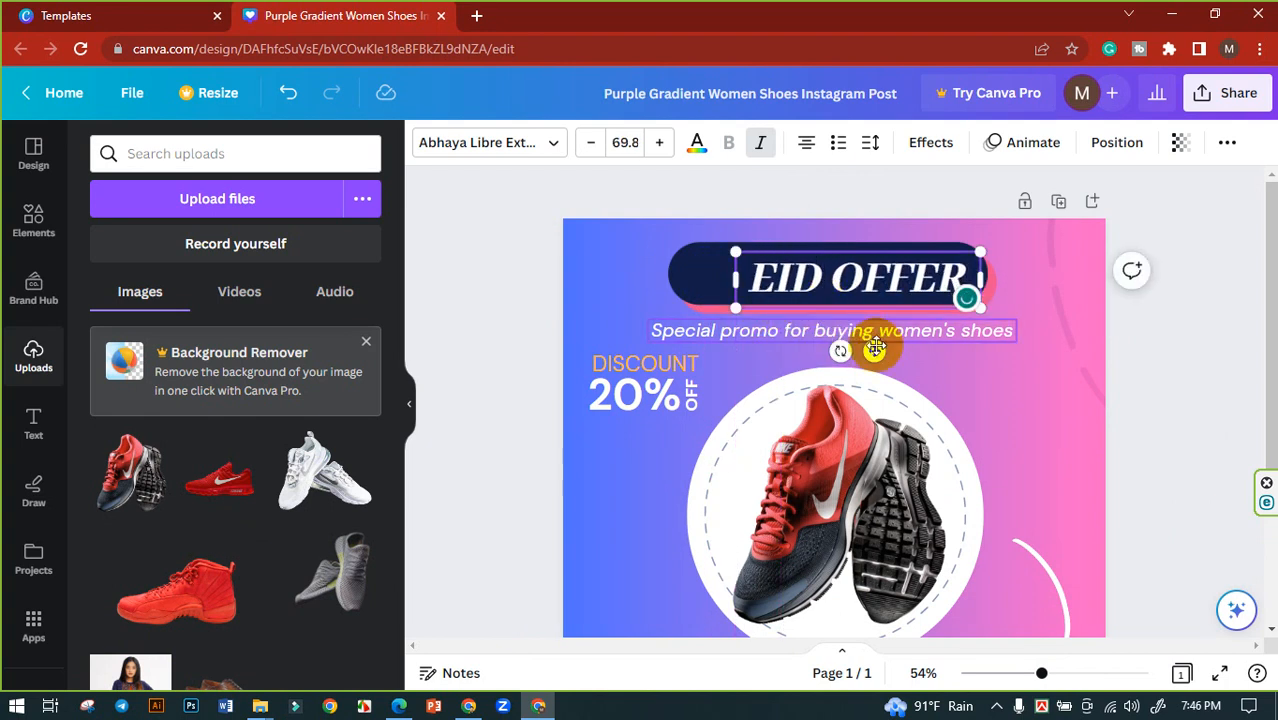
{"action": "left_click_drag", "start_coordinate": [857, 342], "coordinate": [849, 345]}
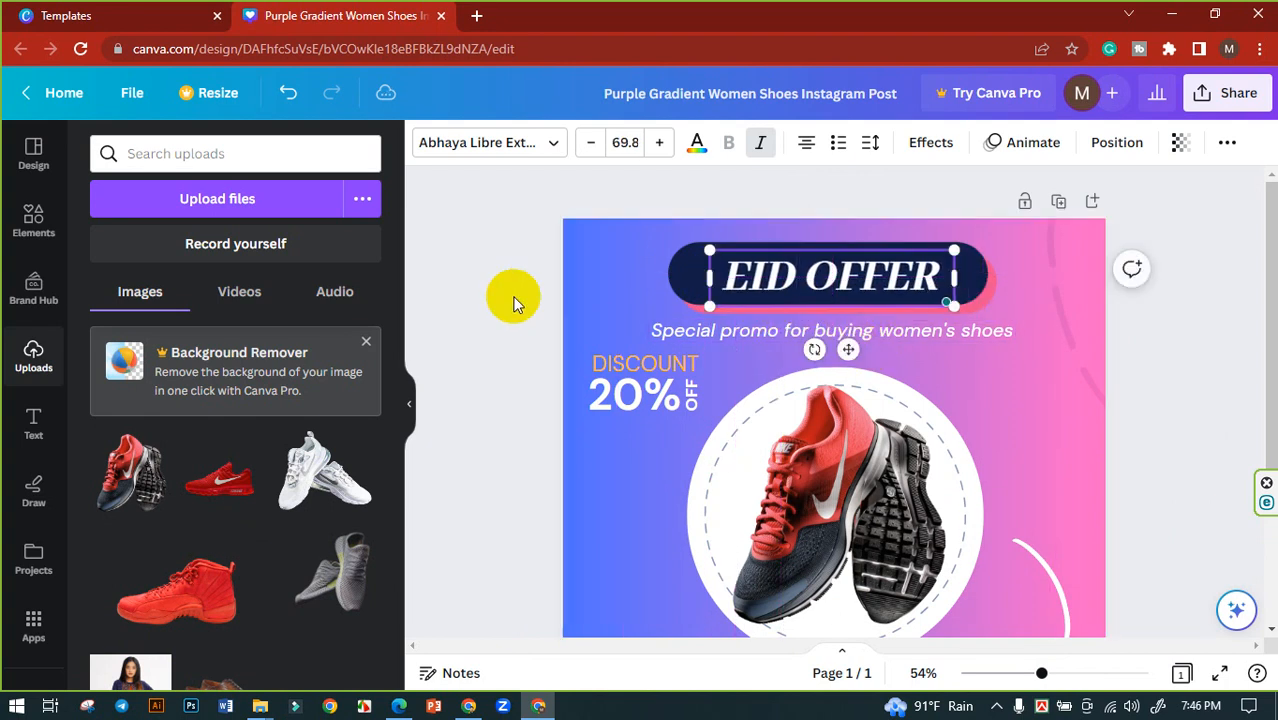
{"action": "left_click", "coordinate": [502, 292]}
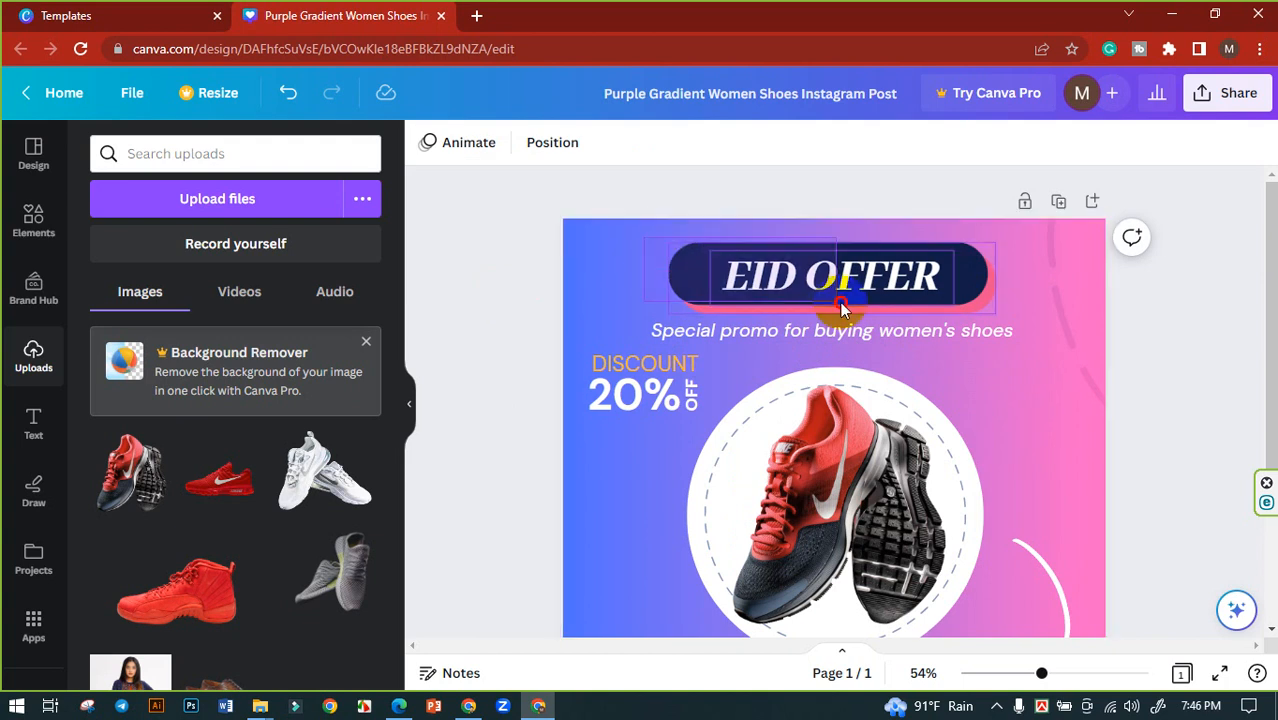
{"action": "left_click", "coordinate": [839, 305]}
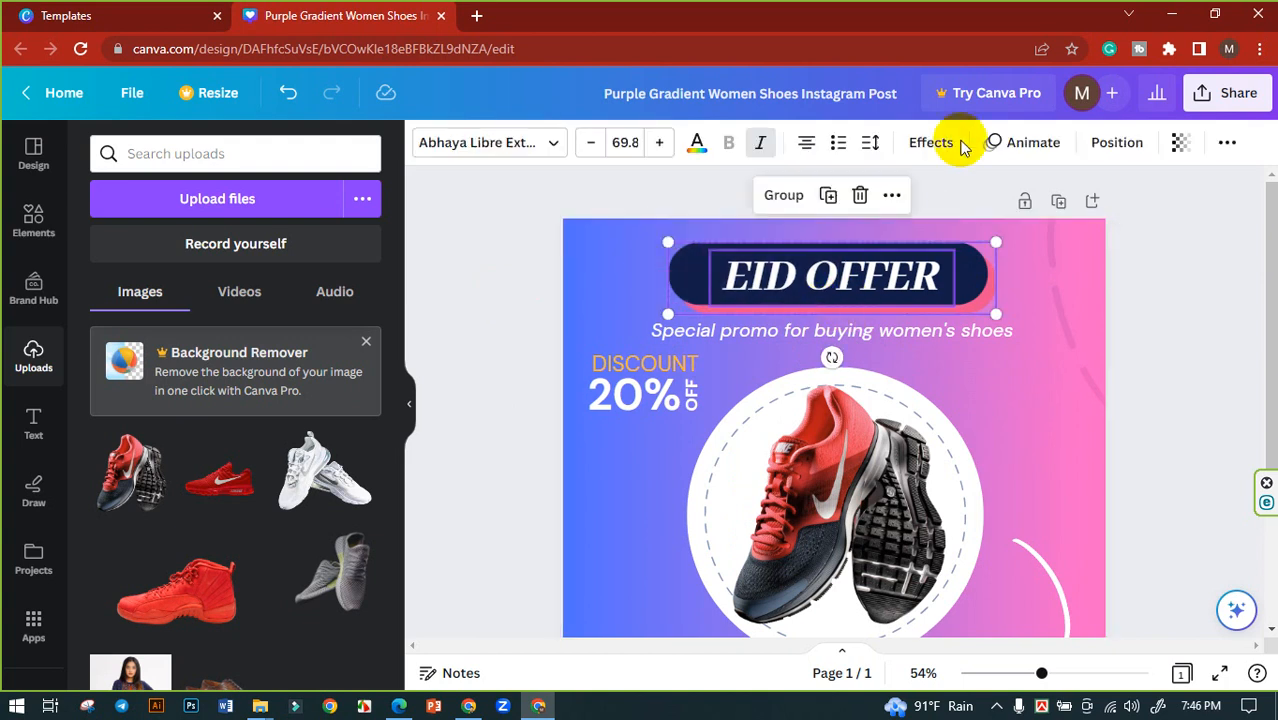
{"action": "left_click", "coordinate": [1105, 147]}
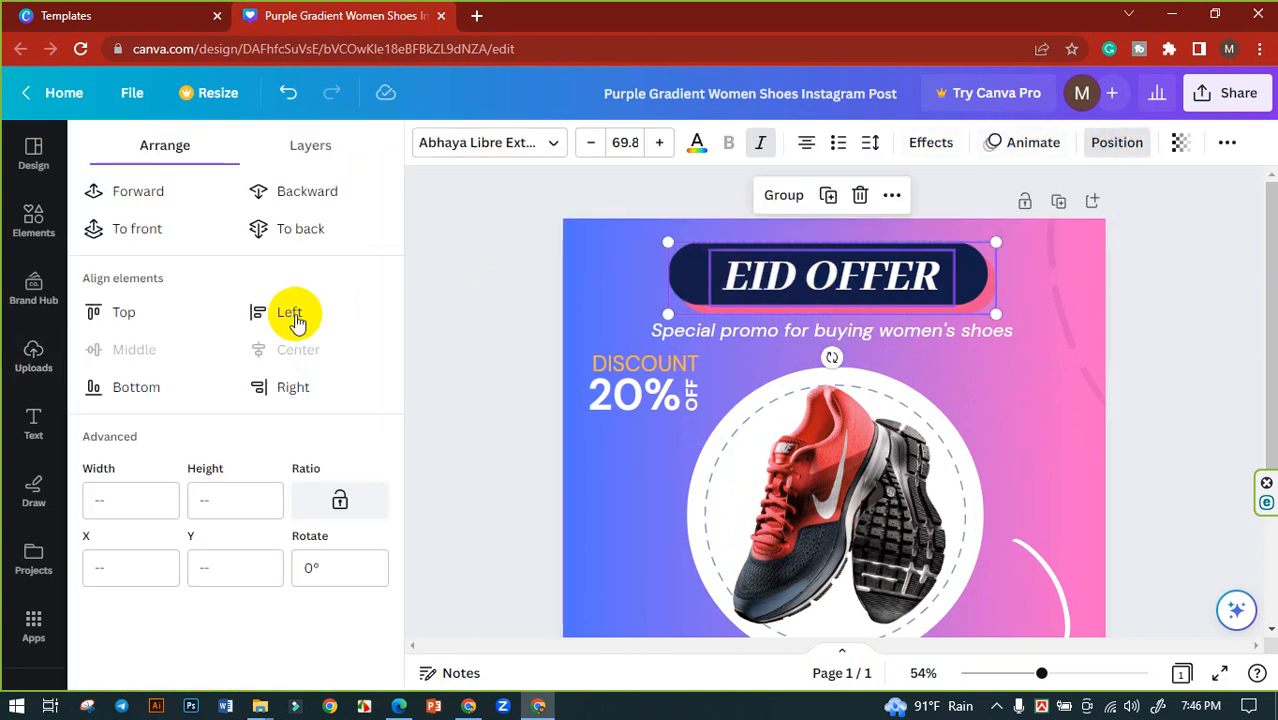
{"action": "left_click", "coordinate": [445, 282]}
{"action": "left_click", "coordinate": [513, 262]}
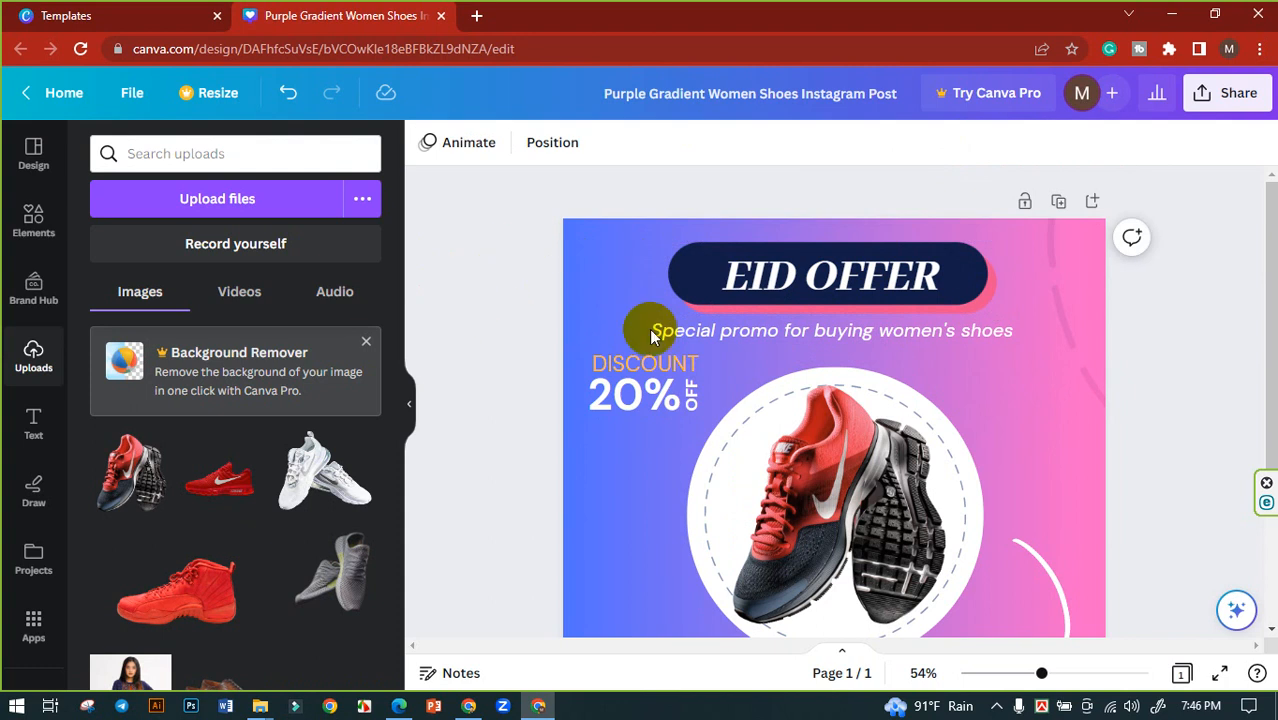
Step: Replace women's with Men's in the promo line beneath the EID OFFER banner
{"action": "left_click", "coordinate": [843, 331]}
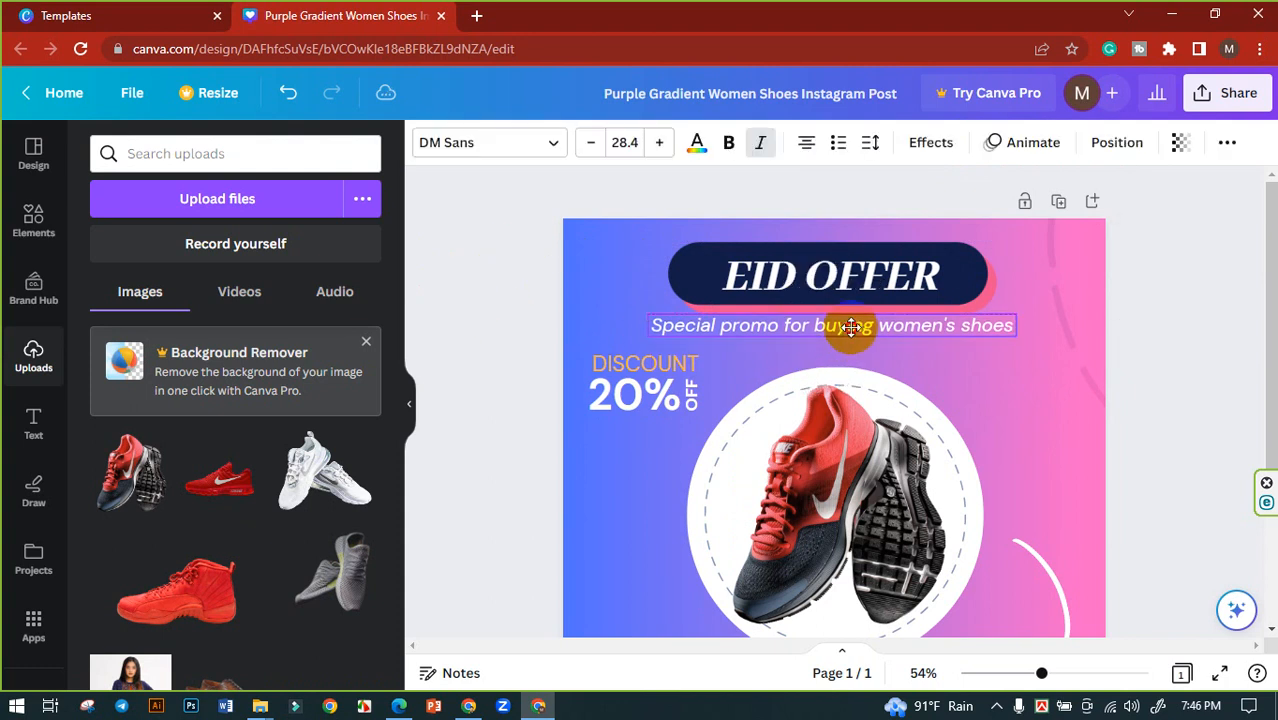
{"action": "double_click", "coordinate": [848, 331]}
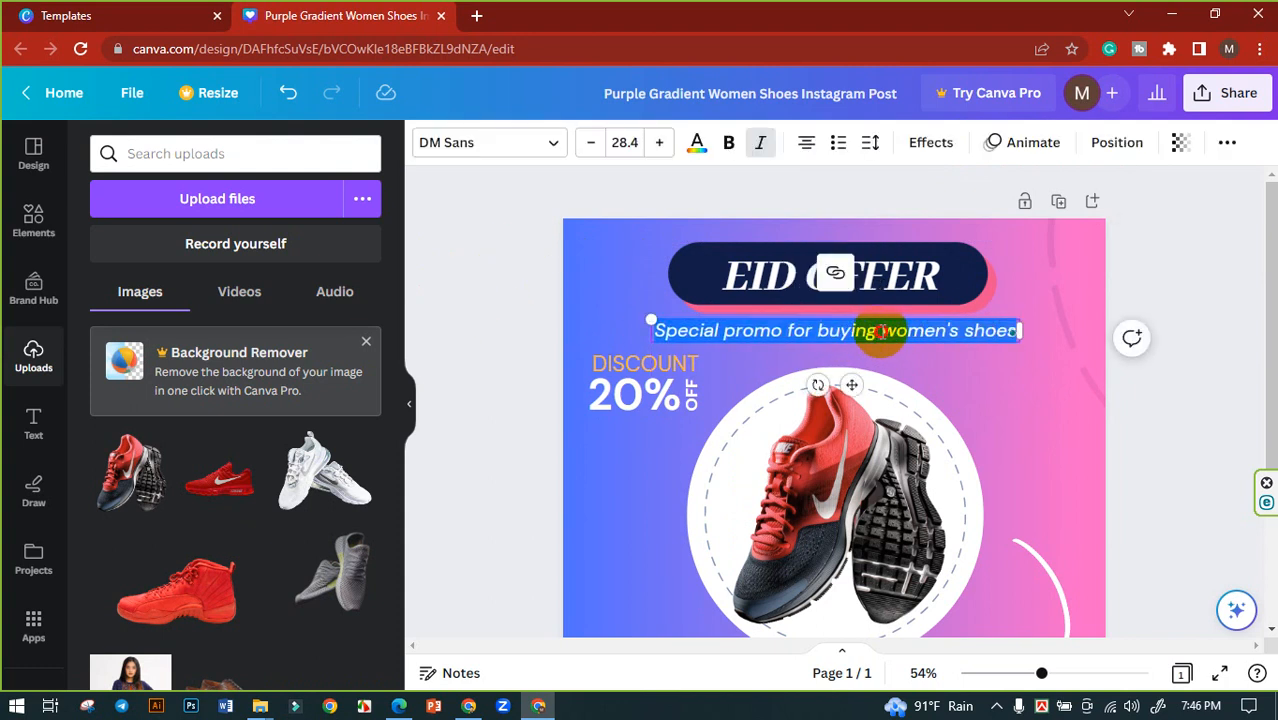
{"action": "double_click", "coordinate": [897, 335]}
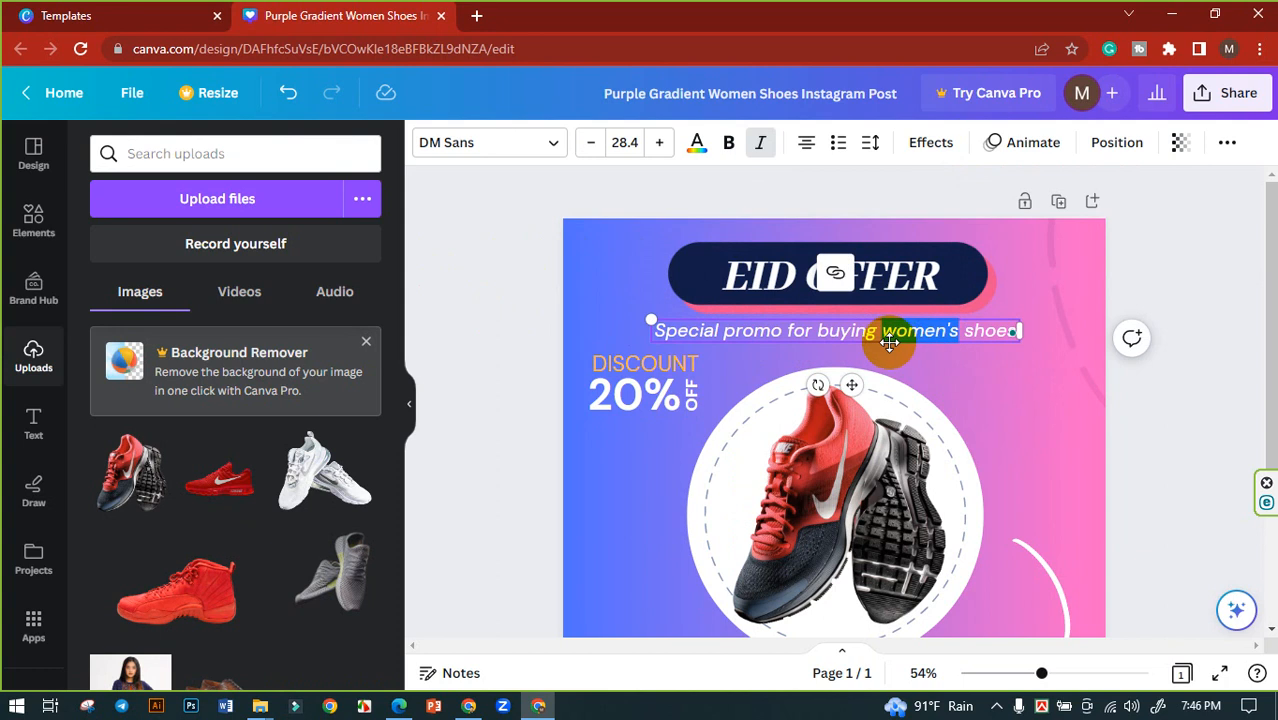
{"action": "type", "text": "Mes"}
{"action": "key", "text": "BackSpace"}
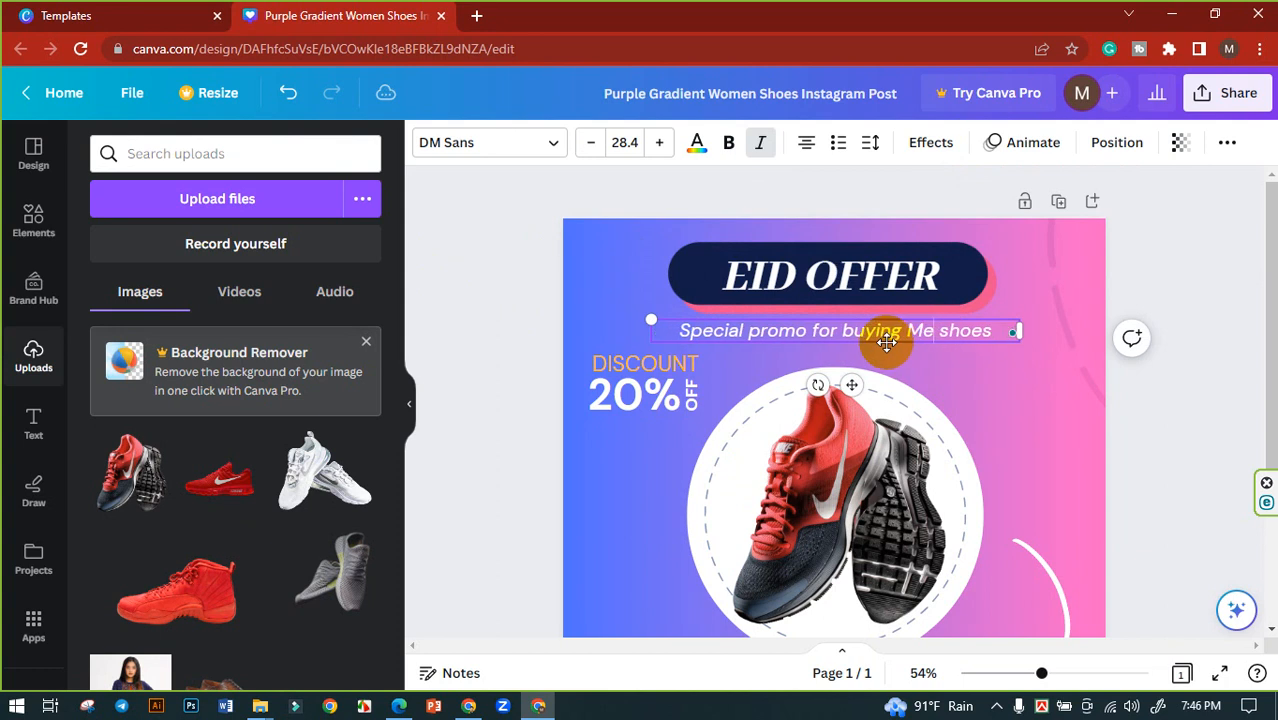
{"action": "type", "text": "n"}
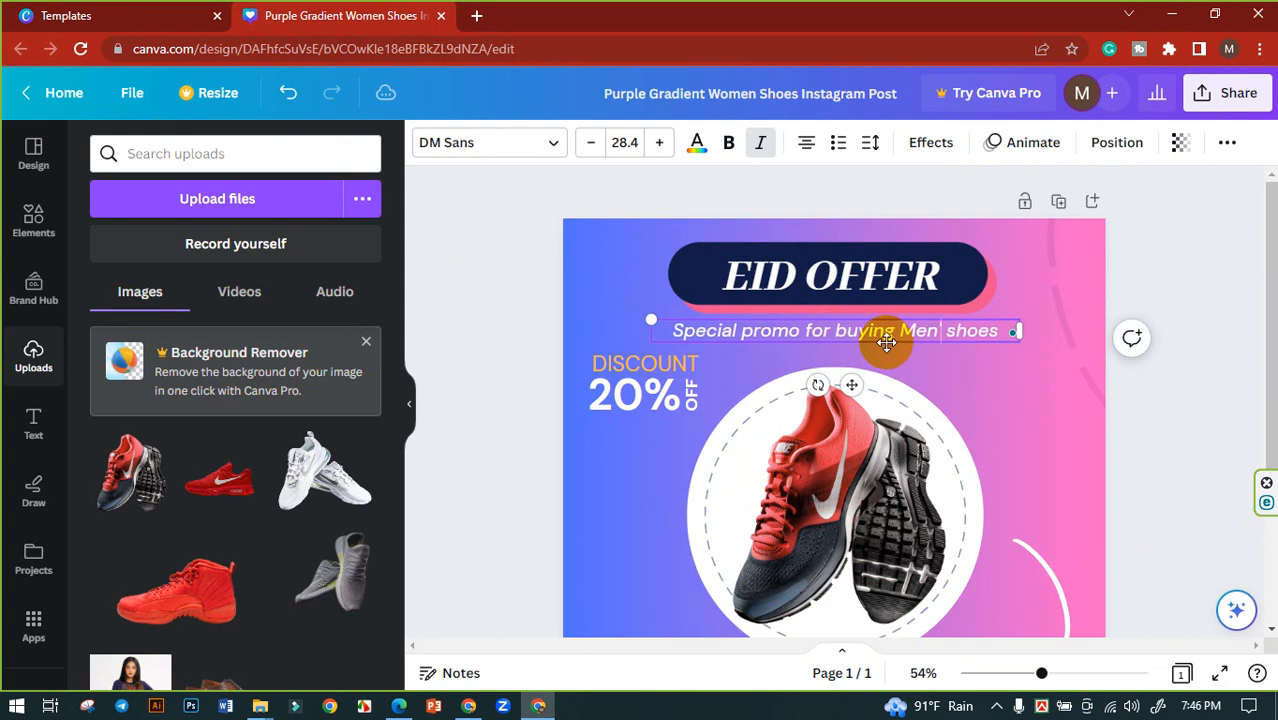
{"action": "type", "text": "'s"}
{"action": "left_click", "coordinate": [485, 300]}
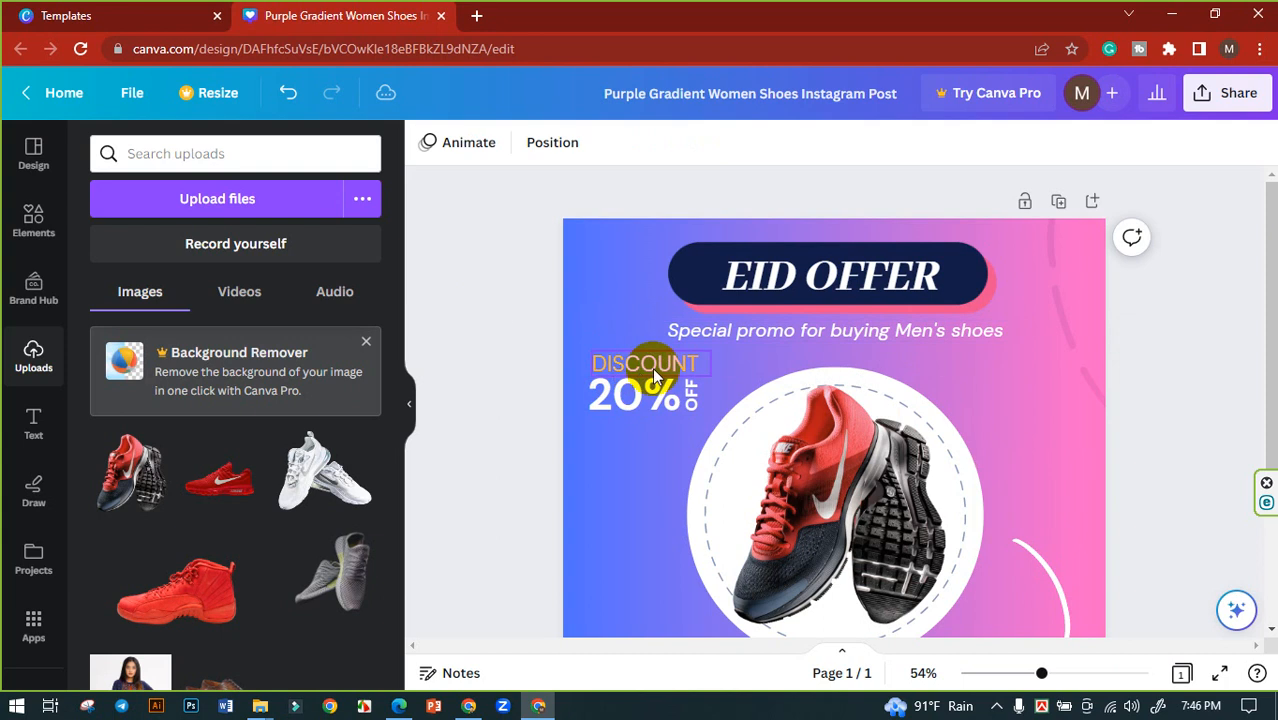
Step: Recolour the DISCOUNT text, trying pink and settling on white
{"action": "left_click", "coordinate": [651, 366]}
{"action": "left_click", "coordinate": [697, 143]}
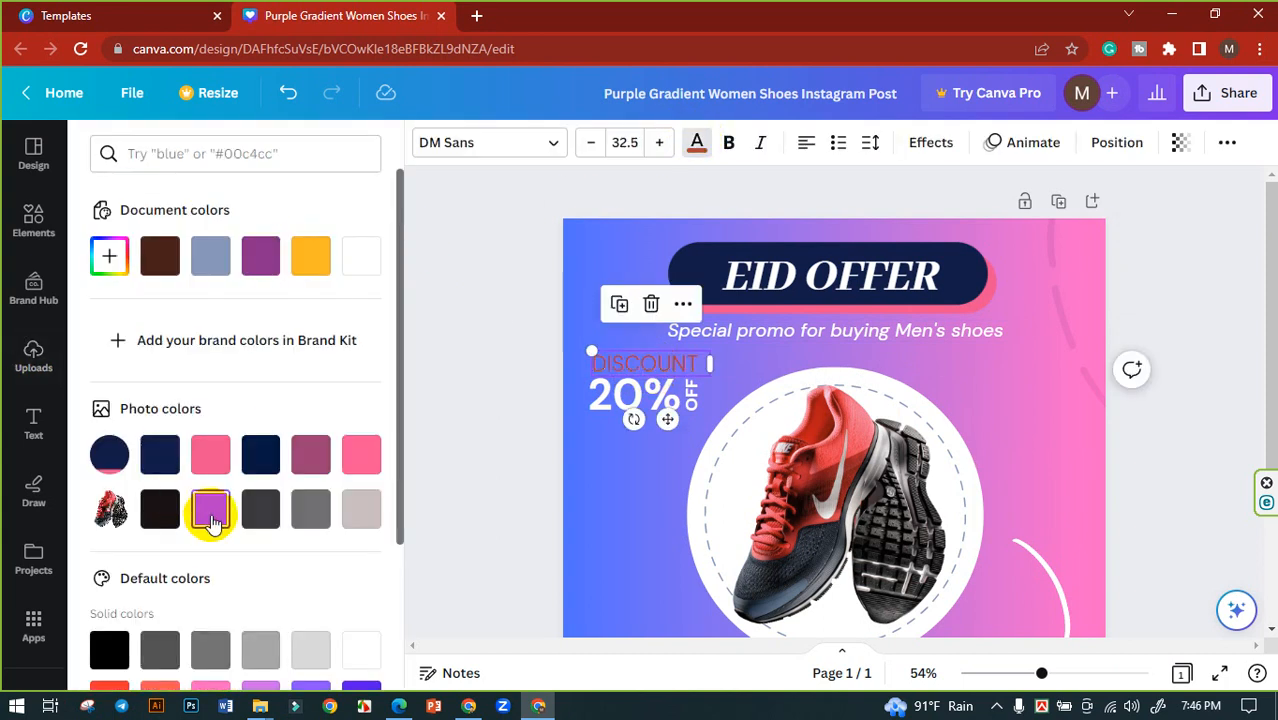
{"action": "left_click", "coordinate": [361, 455]}
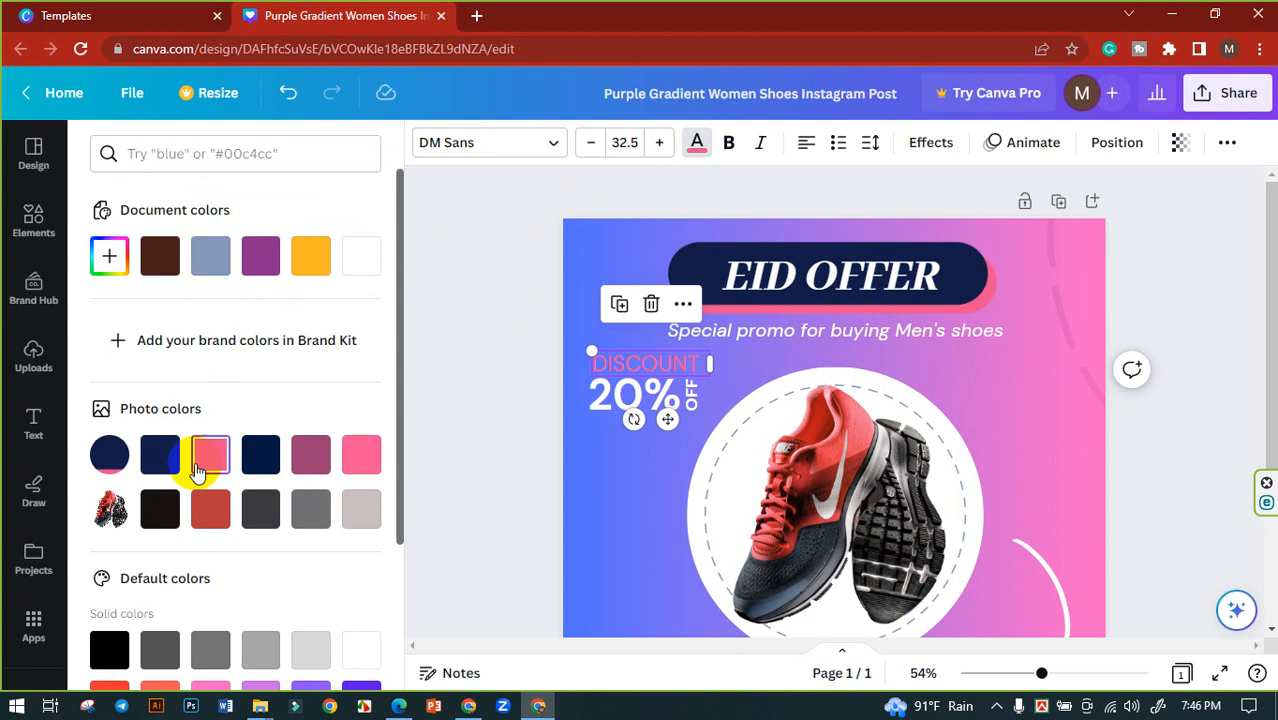
{"action": "left_click", "coordinate": [359, 256]}
{"action": "left_click", "coordinate": [500, 340]}
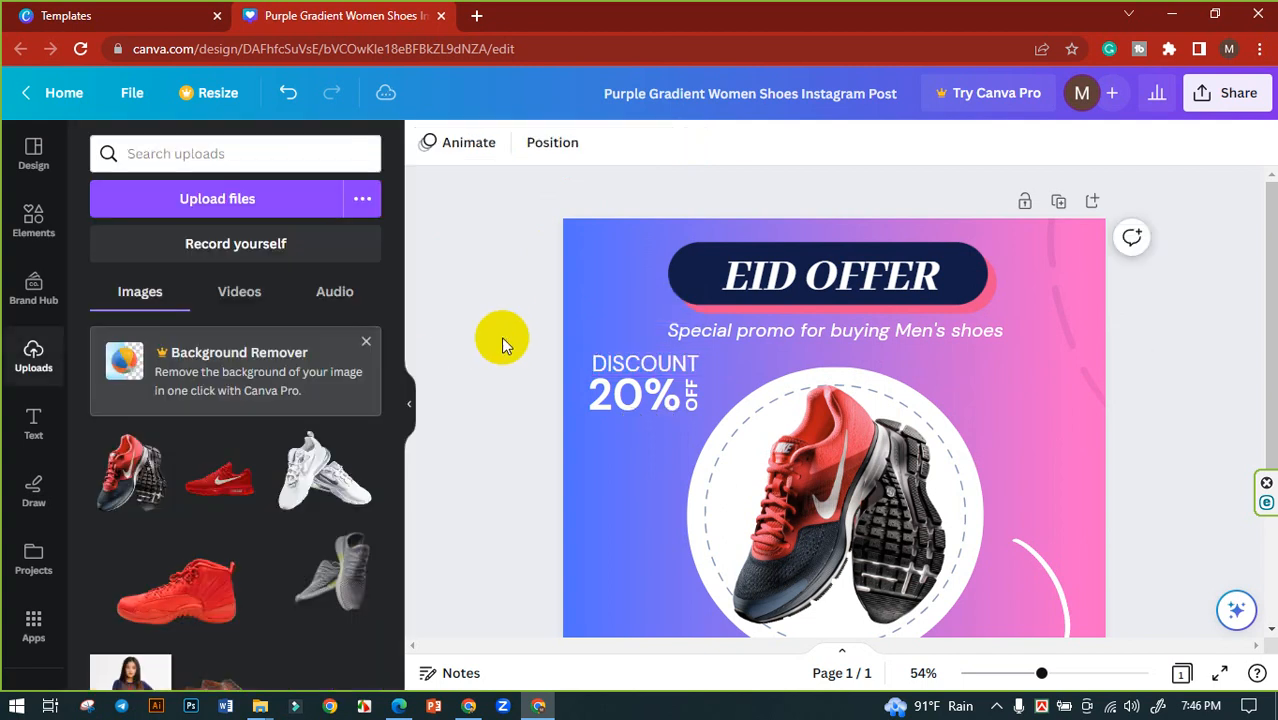
{"action": "left_click_drag", "start_coordinate": [586, 354], "coordinate": [690, 397]}
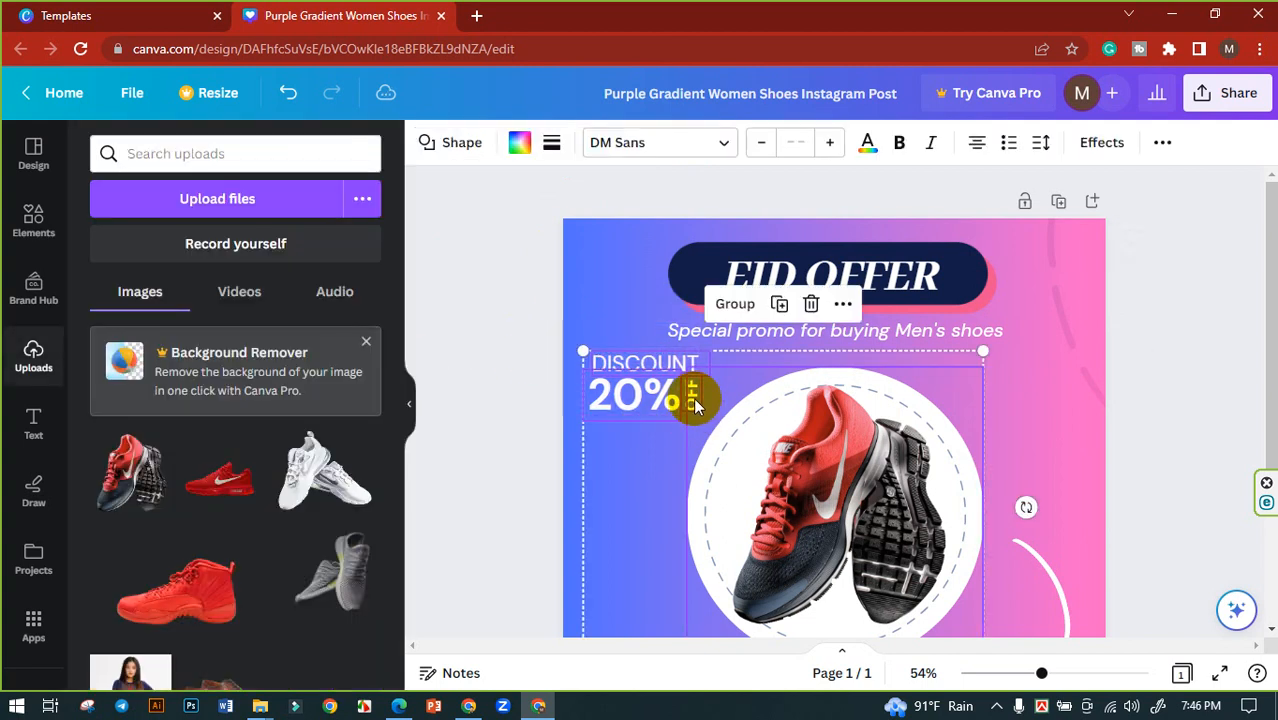
{"action": "left_click", "coordinate": [648, 496]}
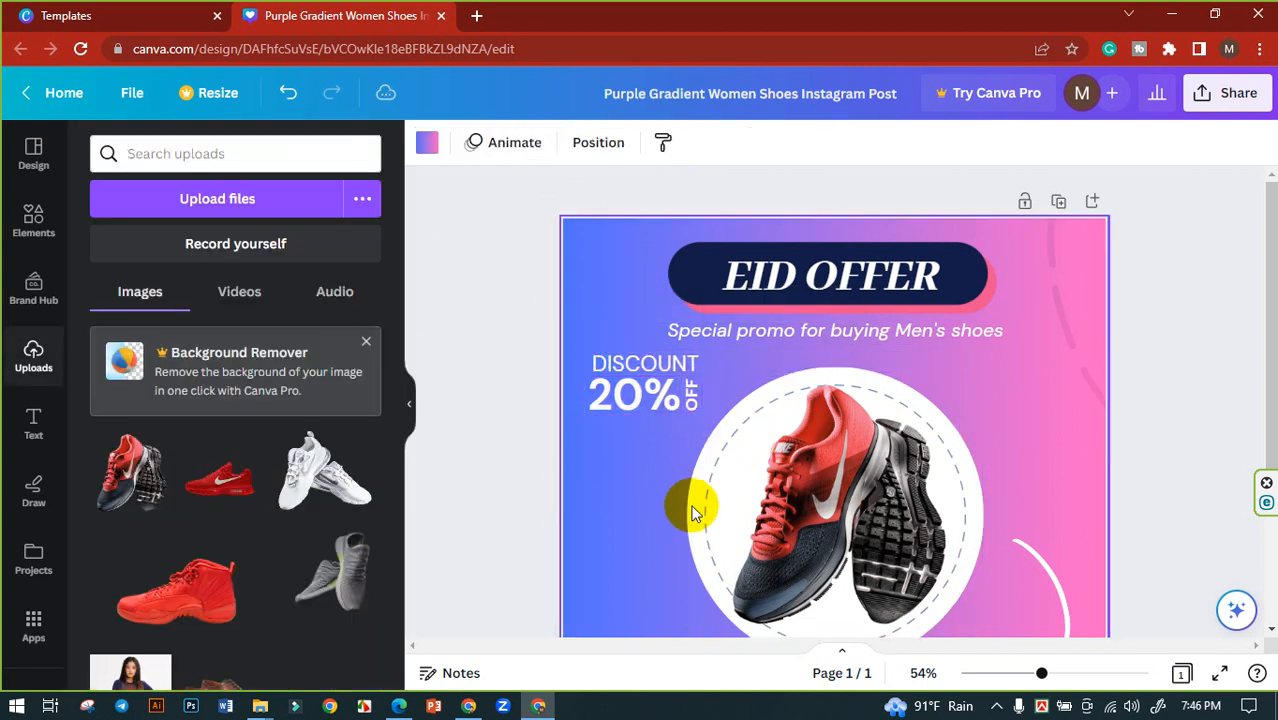
{"action": "left_click_drag", "start_coordinate": [555, 422], "coordinate": [632, 450]}
{"action": "left_click", "coordinate": [925, 412]}
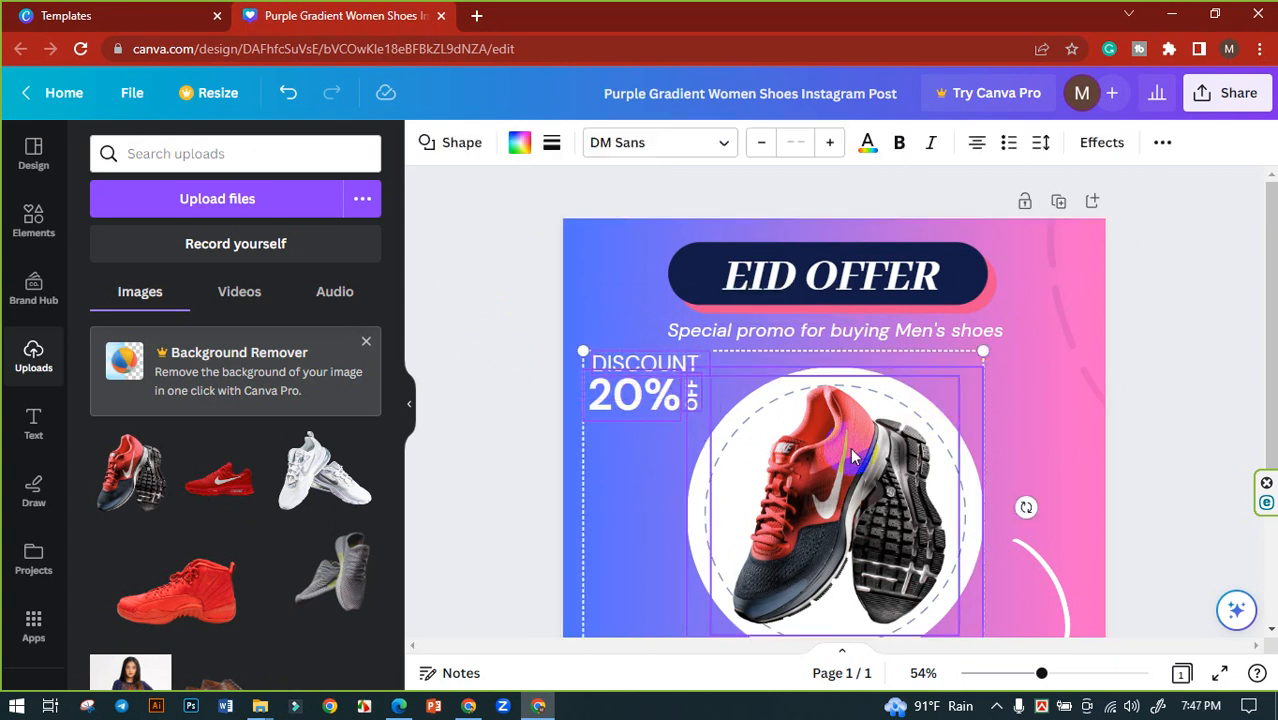
{"action": "left_click_drag", "start_coordinate": [837, 449], "coordinate": [837, 455]}
{"action": "key", "text": "ctrl+z"}
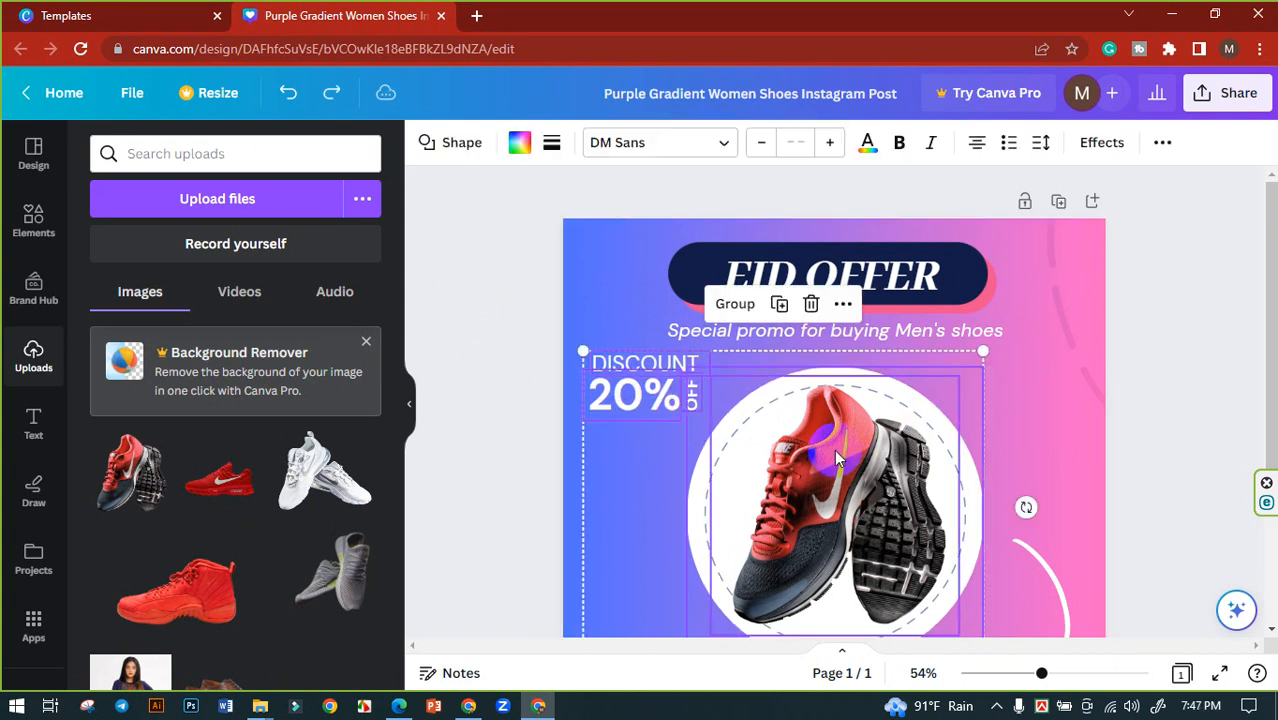
{"action": "left_click", "coordinate": [975, 440]}
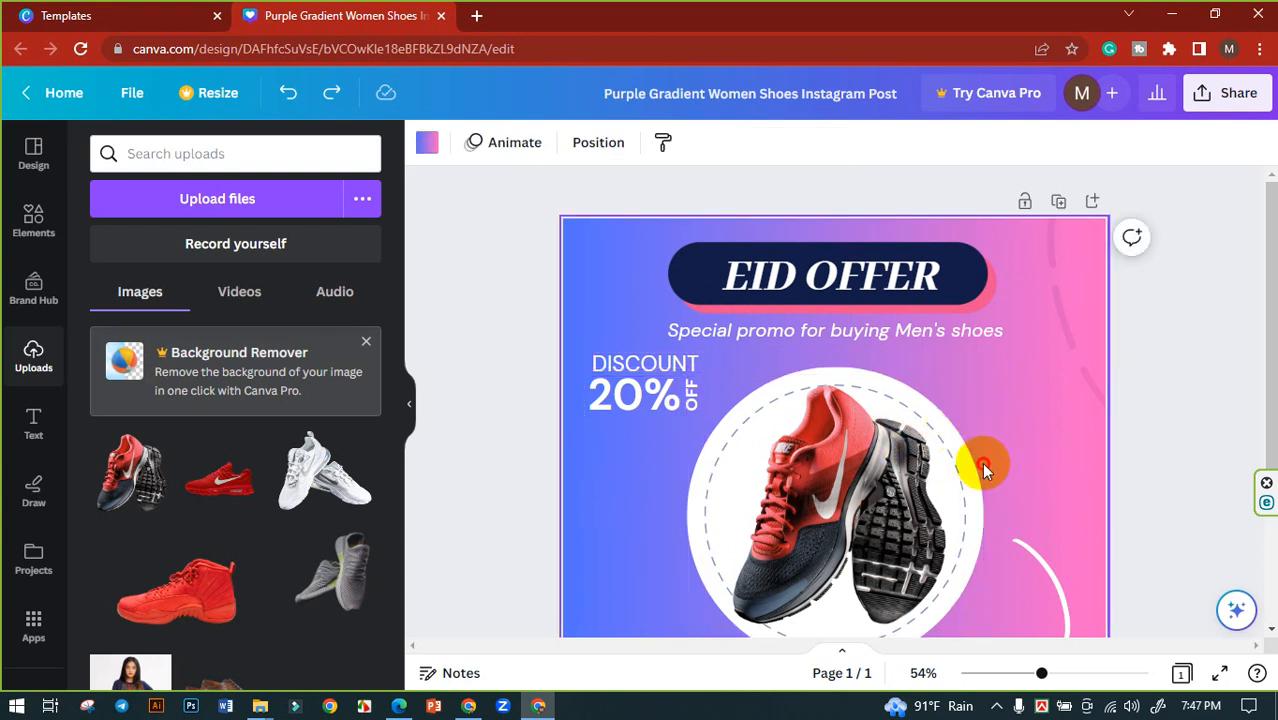
Step: Lock the sneaker image together with the white circle behind it
{"action": "left_click_drag", "start_coordinate": [1024, 457], "coordinate": [852, 481]}
{"action": "right_click", "coordinate": [839, 482]}
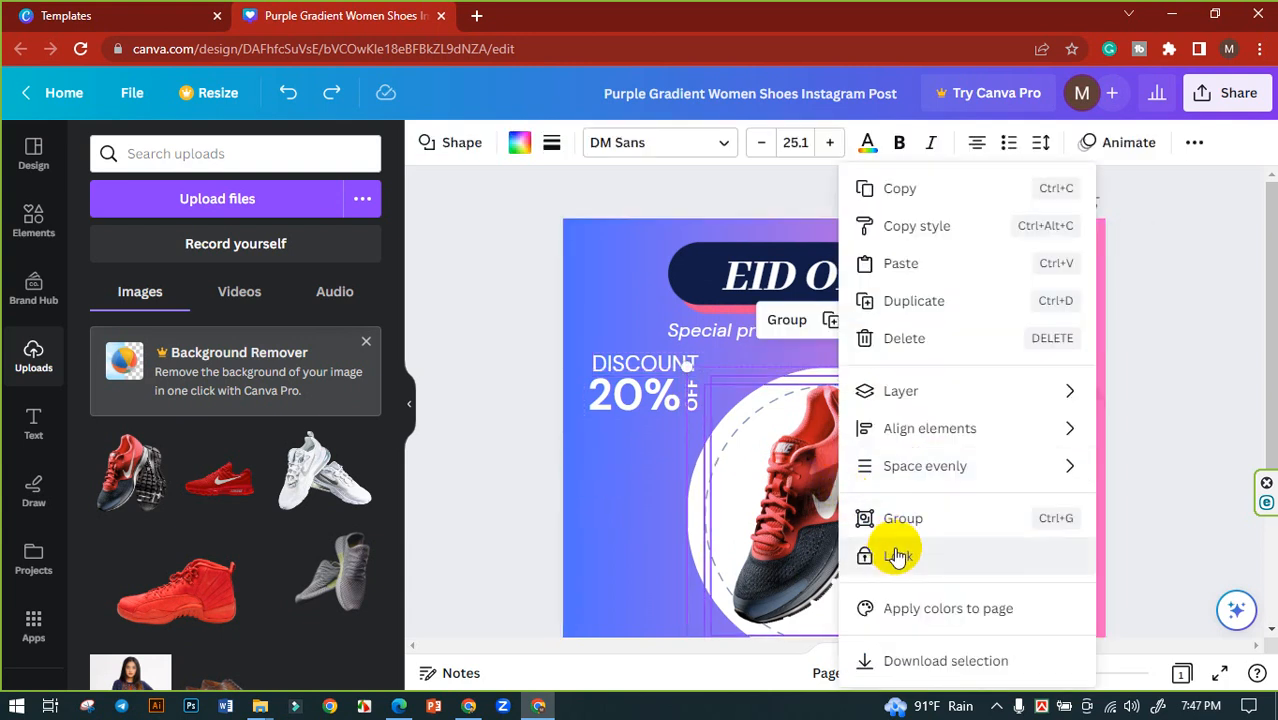
{"action": "left_click", "coordinate": [896, 556]}
{"action": "left_click", "coordinate": [1189, 431]}
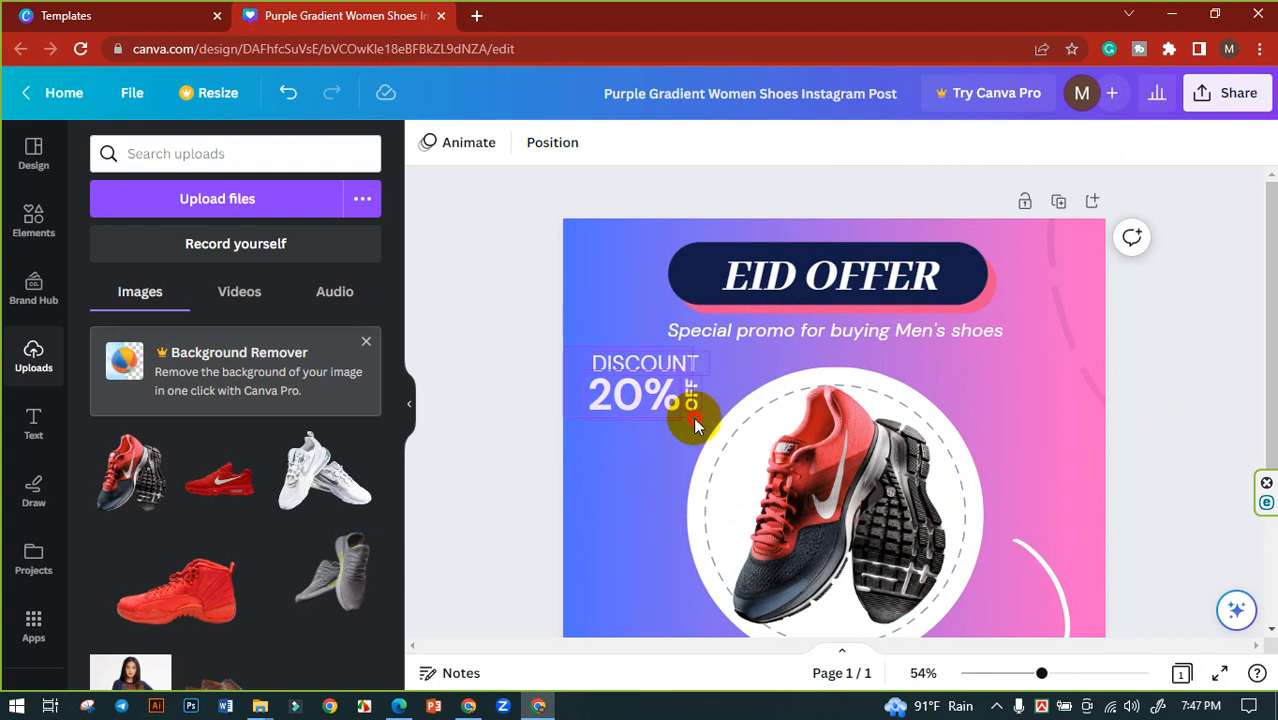
Step: Nudge the whole DISCOUNT 20% OFF text block down and slightly to the right
{"action": "left_click_drag", "start_coordinate": [695, 419], "coordinate": [705, 419]}
{"action": "key", "text": "shift+Down"}
{"action": "key", "text": "shift+Down"}
{"action": "key", "text": "shift+Right"}
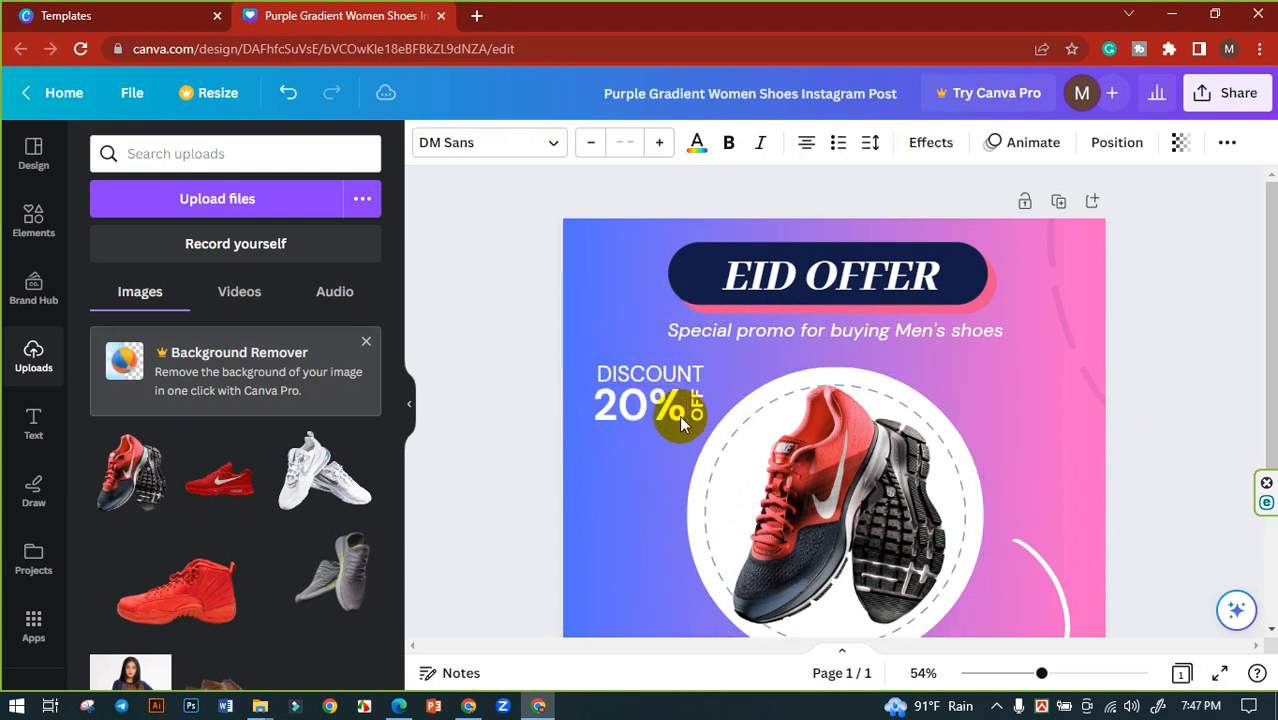
{"action": "key", "text": "shift+Down"}
{"action": "key", "text": "shift+Down"}
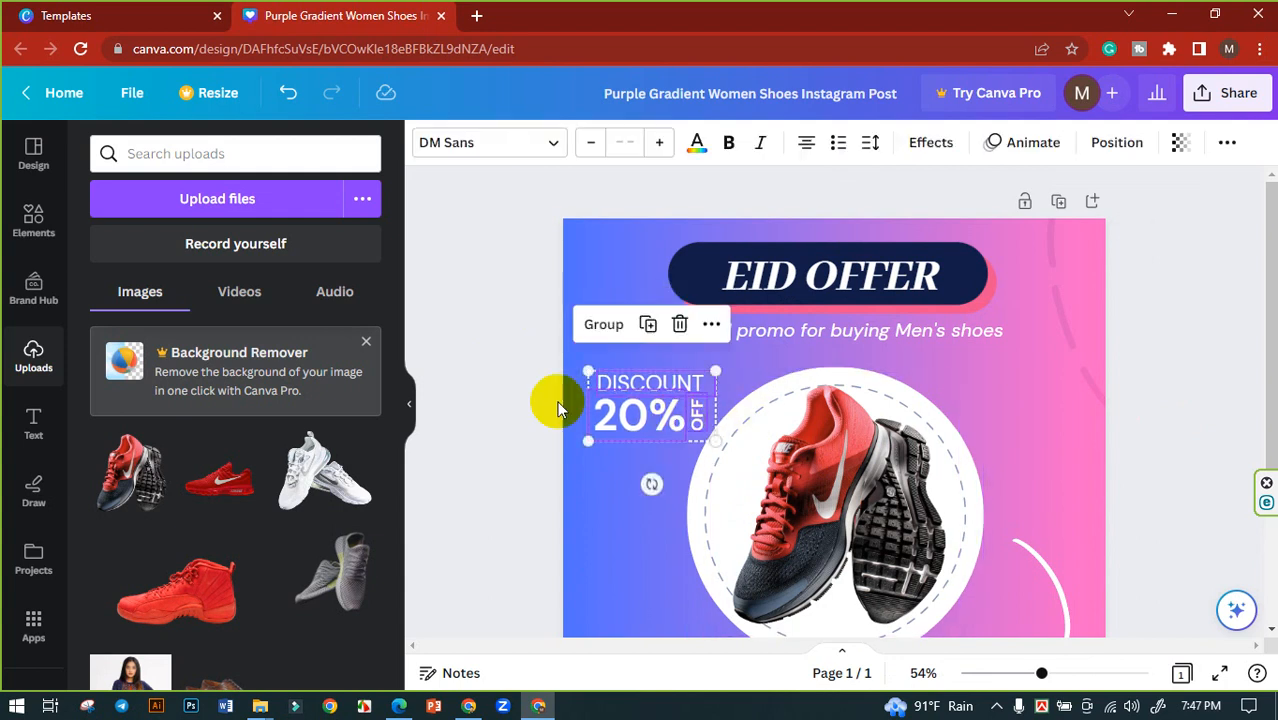
{"action": "left_click", "coordinate": [558, 407]}
Step: Move the faint dashed curve near the contact details further up the design
{"action": "mouse_move", "coordinate": [1041, 673]}
{"action": "left_mouse_down"}
{"action": "mouse_move", "coordinate": [1021, 678]}
{"action": "mouse_move", "coordinate": [1050, 673]}
{"action": "left_mouse_up"}
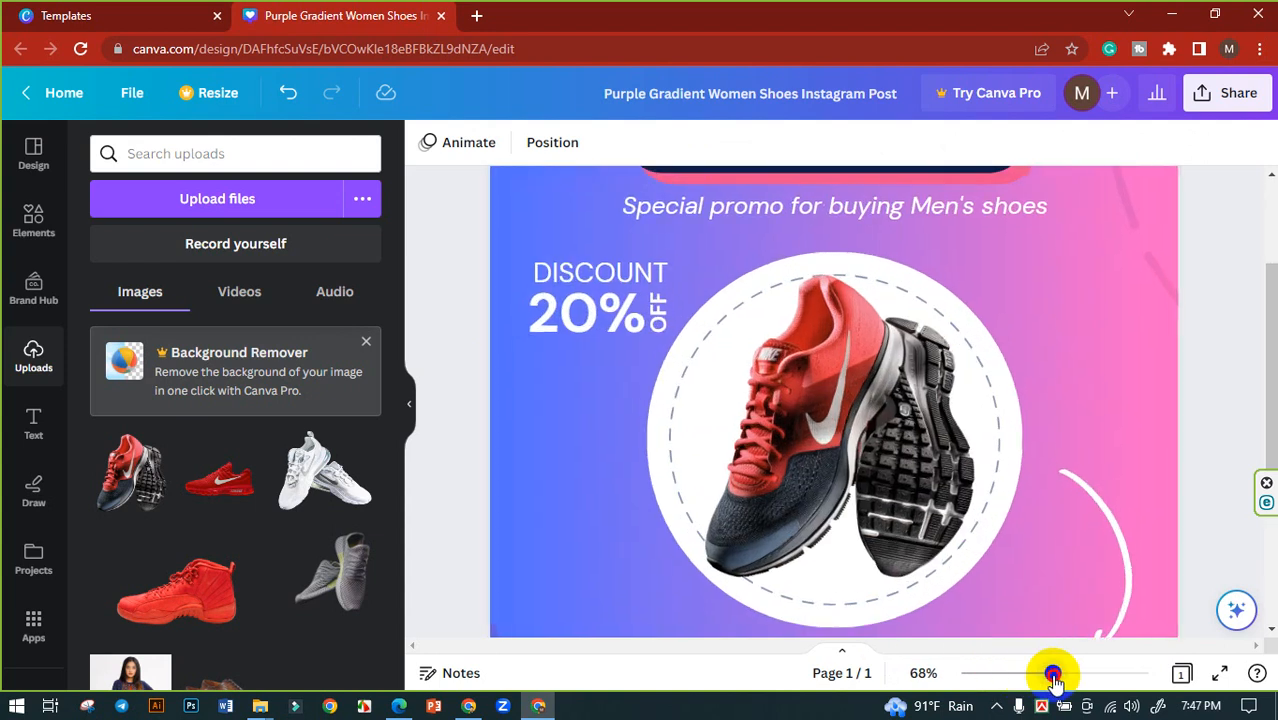
{"action": "scroll", "coordinate": [600, 505], "scroll_direction": "down", "scroll_amount": 2}
{"action": "left_click_drag", "start_coordinate": [510, 452], "coordinate": [635, 523]}
{"action": "key", "text": "ctrl+z"}
{"action": "left_click", "coordinate": [447, 414]}
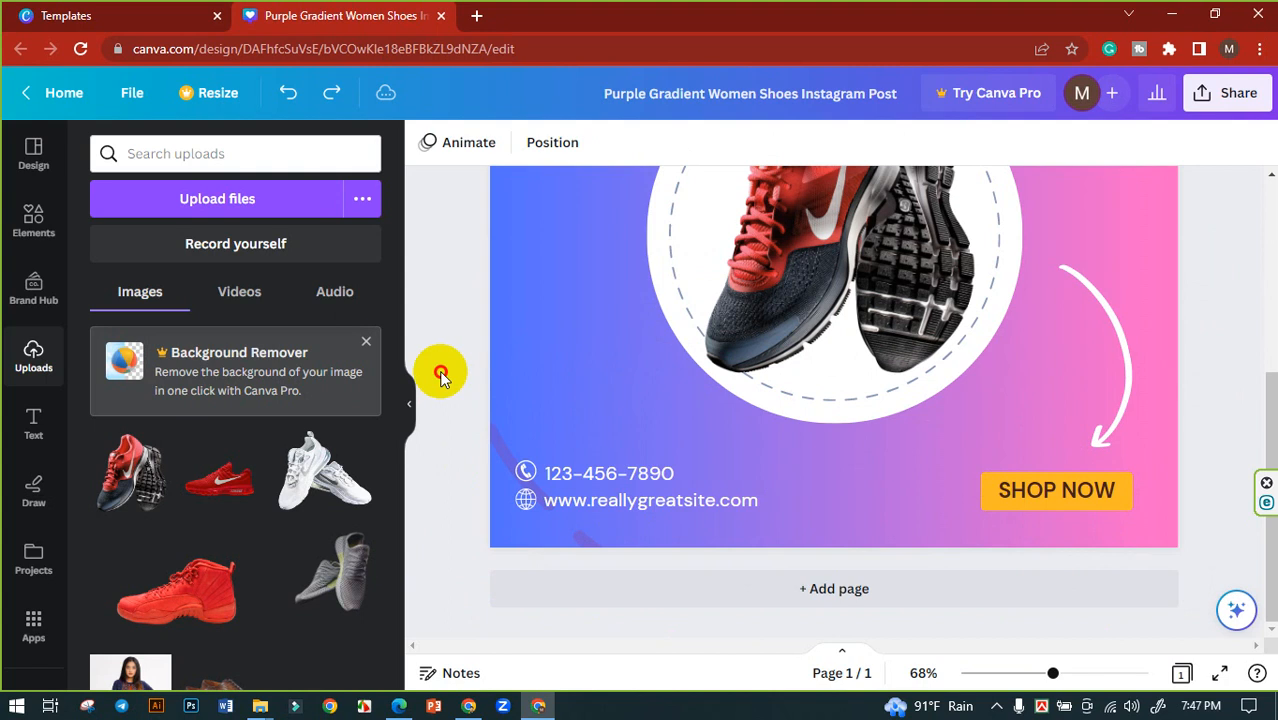
{"action": "left_click_drag", "start_coordinate": [520, 441], "coordinate": [519, 359]}
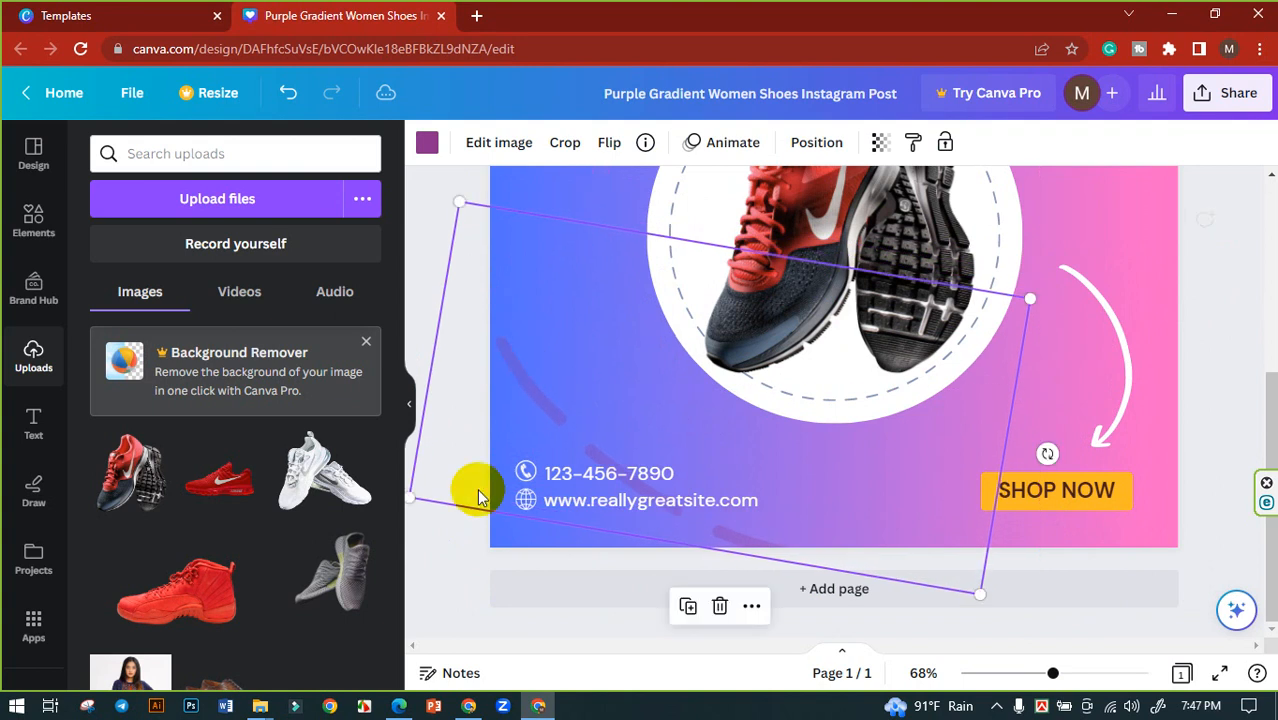
{"action": "left_click", "coordinate": [541, 588]}
{"action": "scroll", "coordinate": [864, 515], "scroll_direction": "up", "scroll_amount": 5}
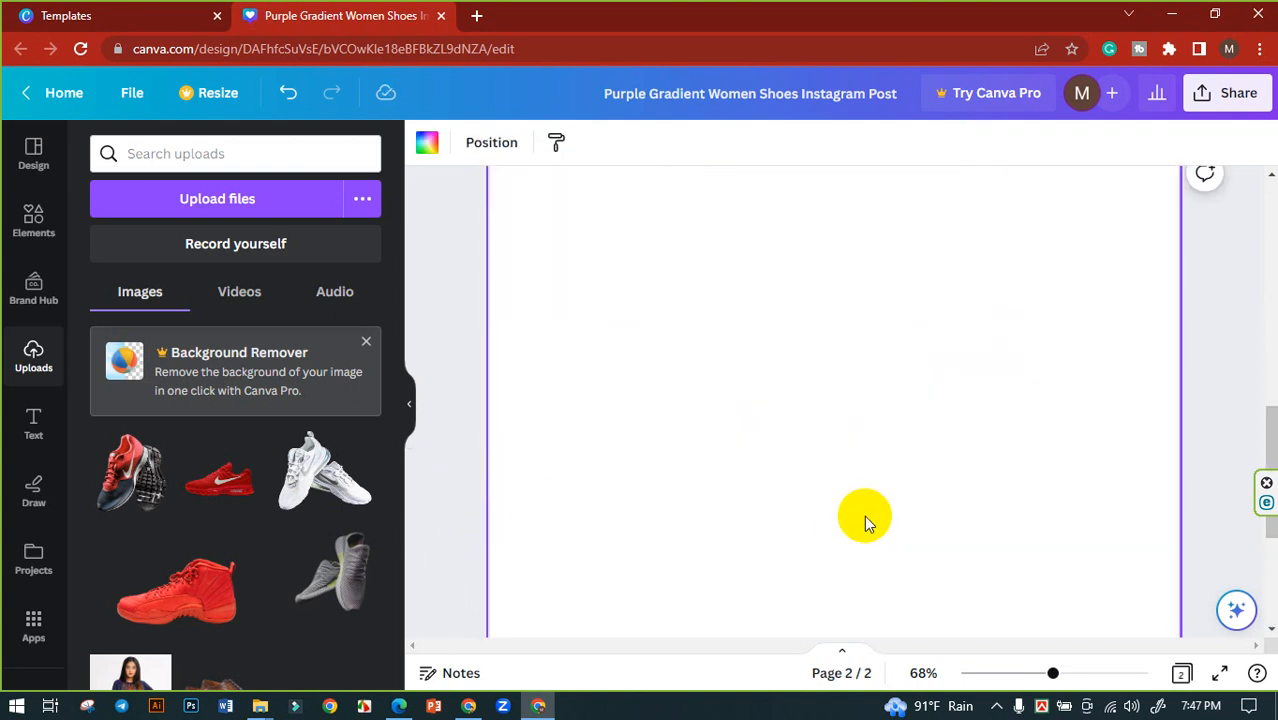
{"action": "left_click", "coordinate": [1131, 307]}
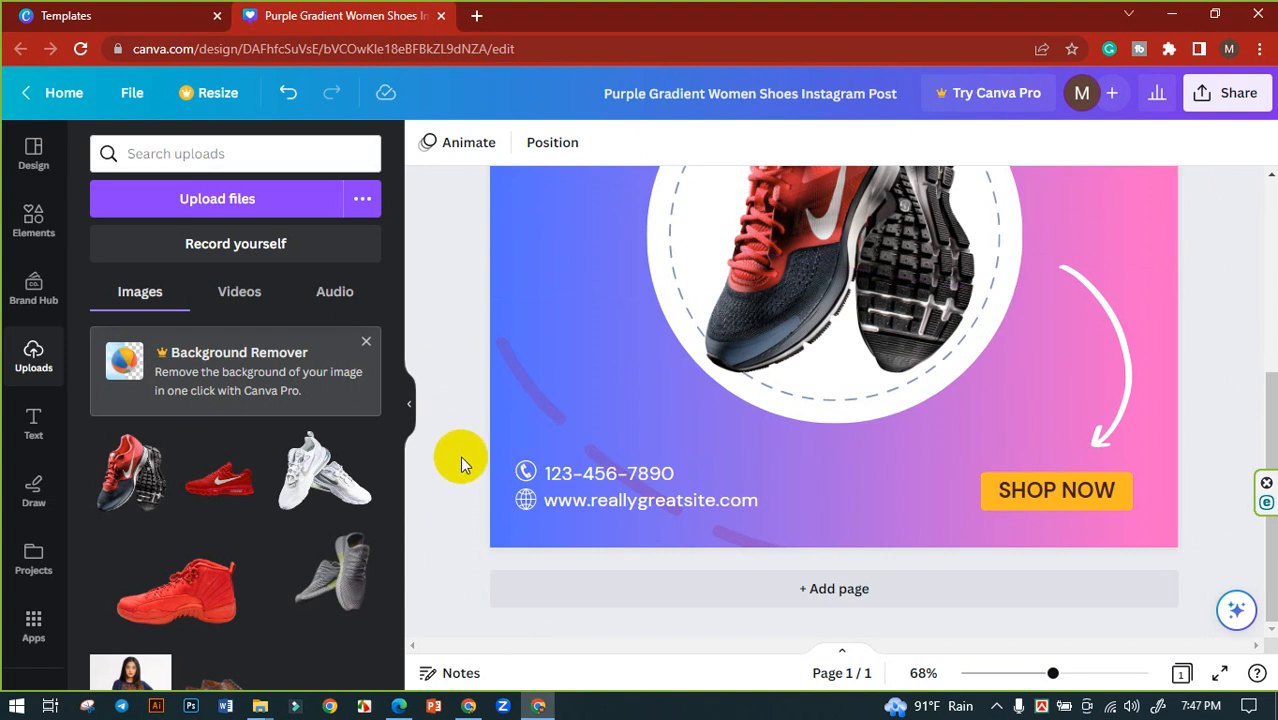
Step: Lock the faint dashed curve behind the contact details in place
{"action": "left_click_drag", "start_coordinate": [462, 458], "coordinate": [588, 515]}
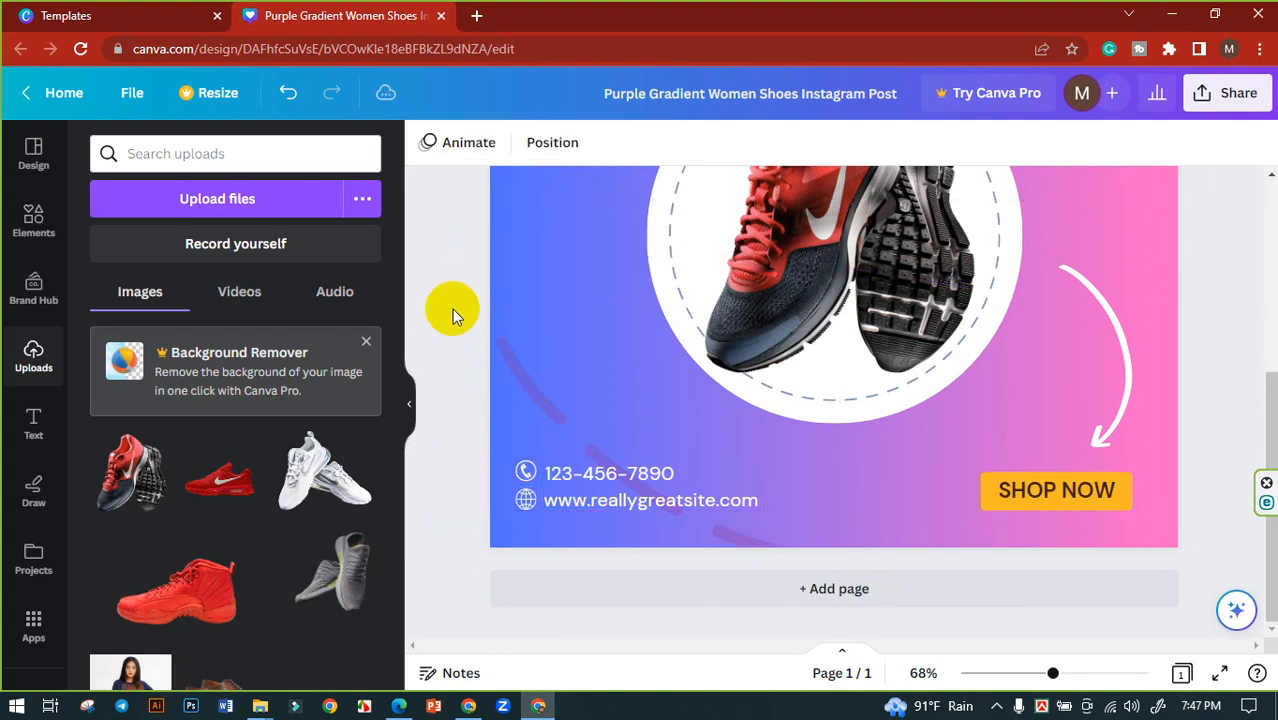
{"action": "left_click", "coordinate": [513, 354]}
{"action": "right_click", "coordinate": [507, 354]}
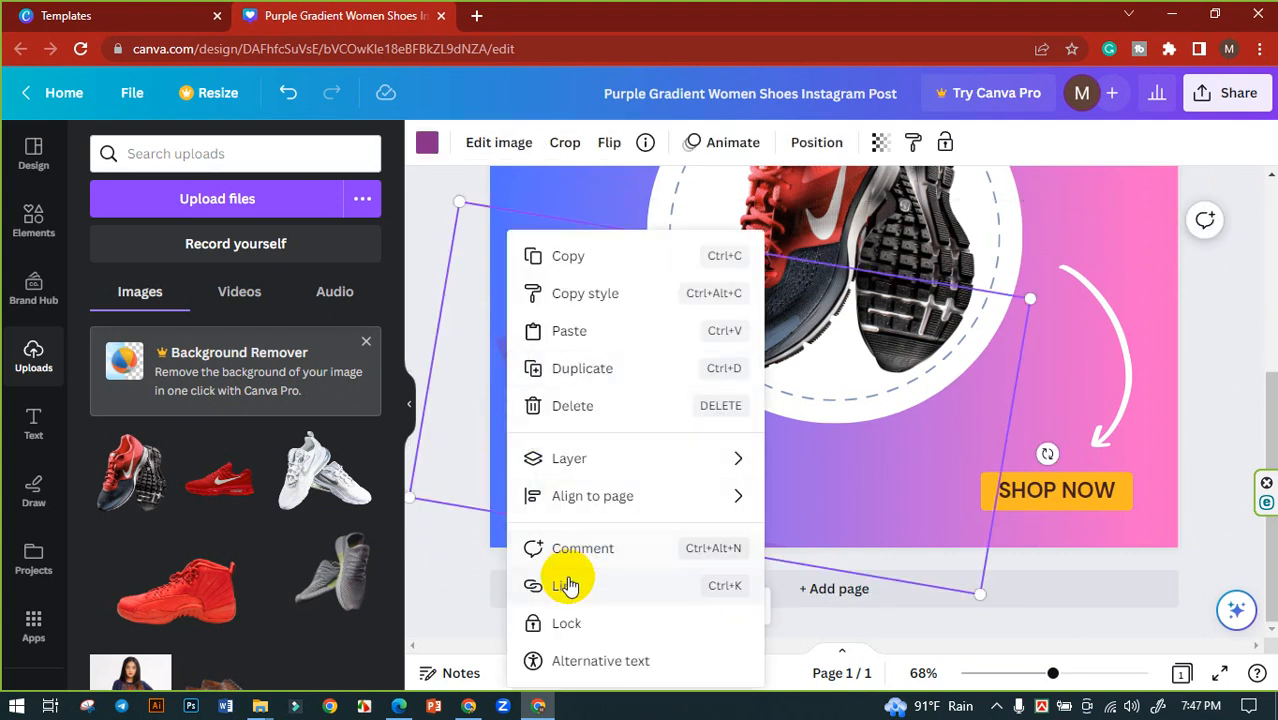
{"action": "left_click", "coordinate": [567, 620]}
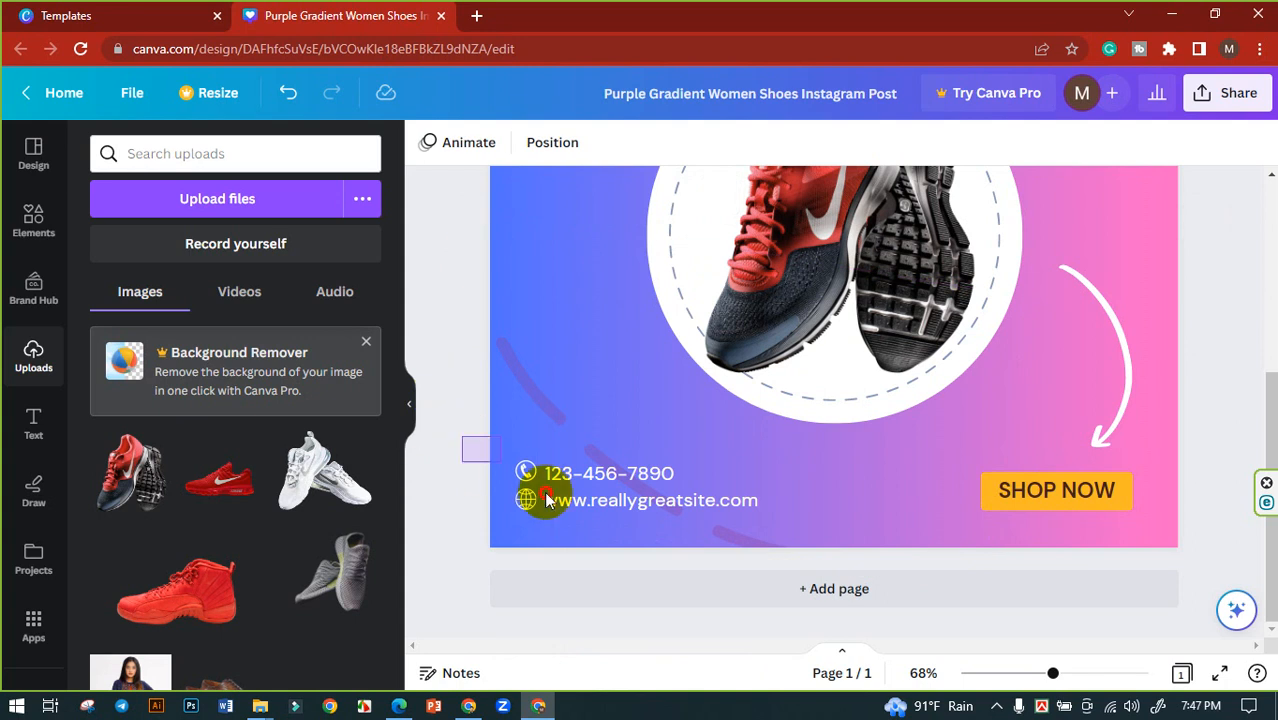
Step: Shift the phone and website lines with their icons slightly to the right
{"action": "left_click", "coordinate": [572, 475]}
{"action": "mouse_move", "coordinate": [568, 475]}
{"action": "left_mouse_down"}
{"action": "mouse_move", "coordinate": [585, 474]}
{"action": "mouse_move", "coordinate": [571, 476]}
{"action": "left_mouse_up"}
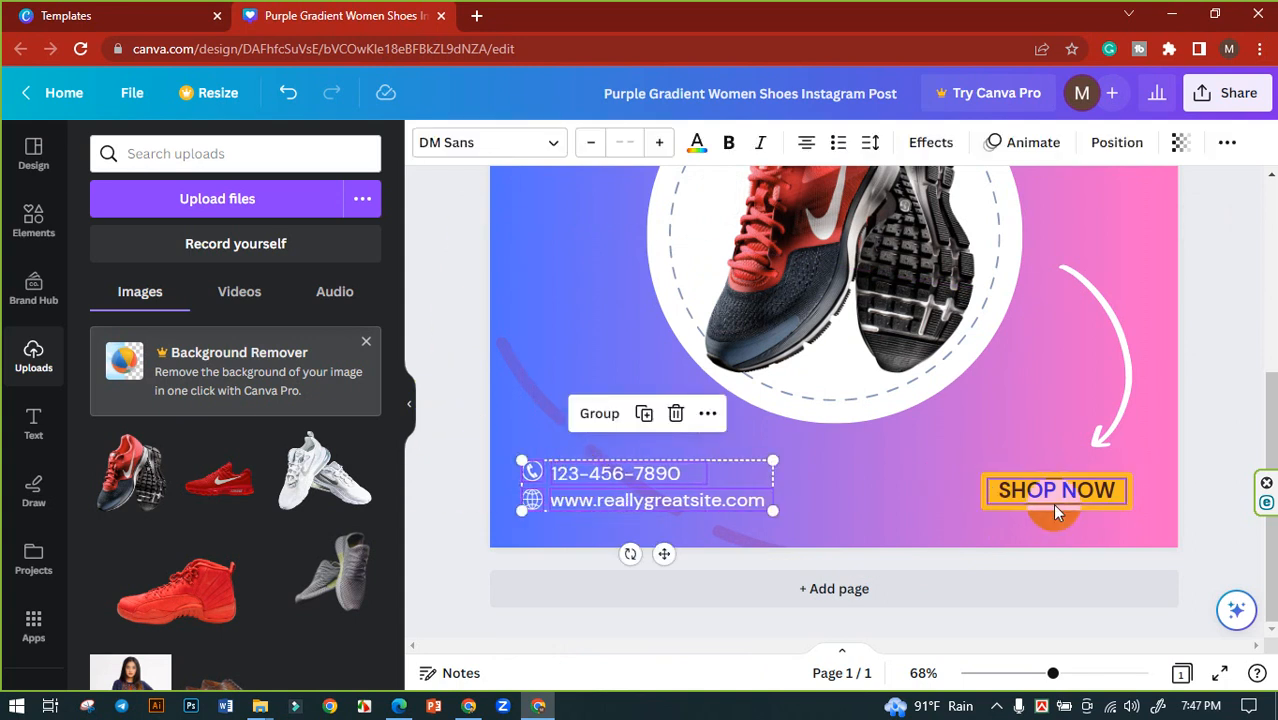
{"action": "mouse_move", "coordinate": [645, 485]}
{"action": "left_mouse_down"}
{"action": "mouse_move", "coordinate": [644, 474]}
{"action": "mouse_move", "coordinate": [643, 494]}
{"action": "left_mouse_up"}
{"action": "left_click", "coordinate": [451, 448]}
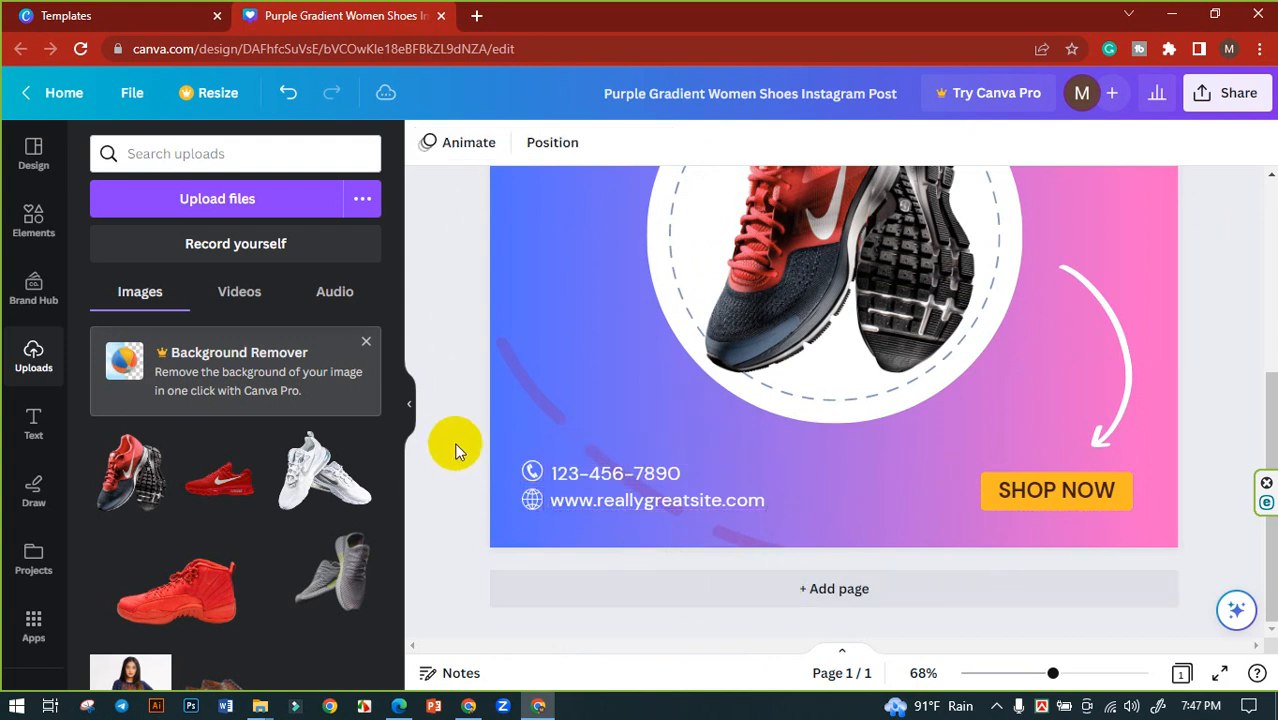
Step: In a new browser tab, search the web for apex and open the Apex footwear website apex4u.com
{"action": "left_click", "coordinate": [476, 15]}
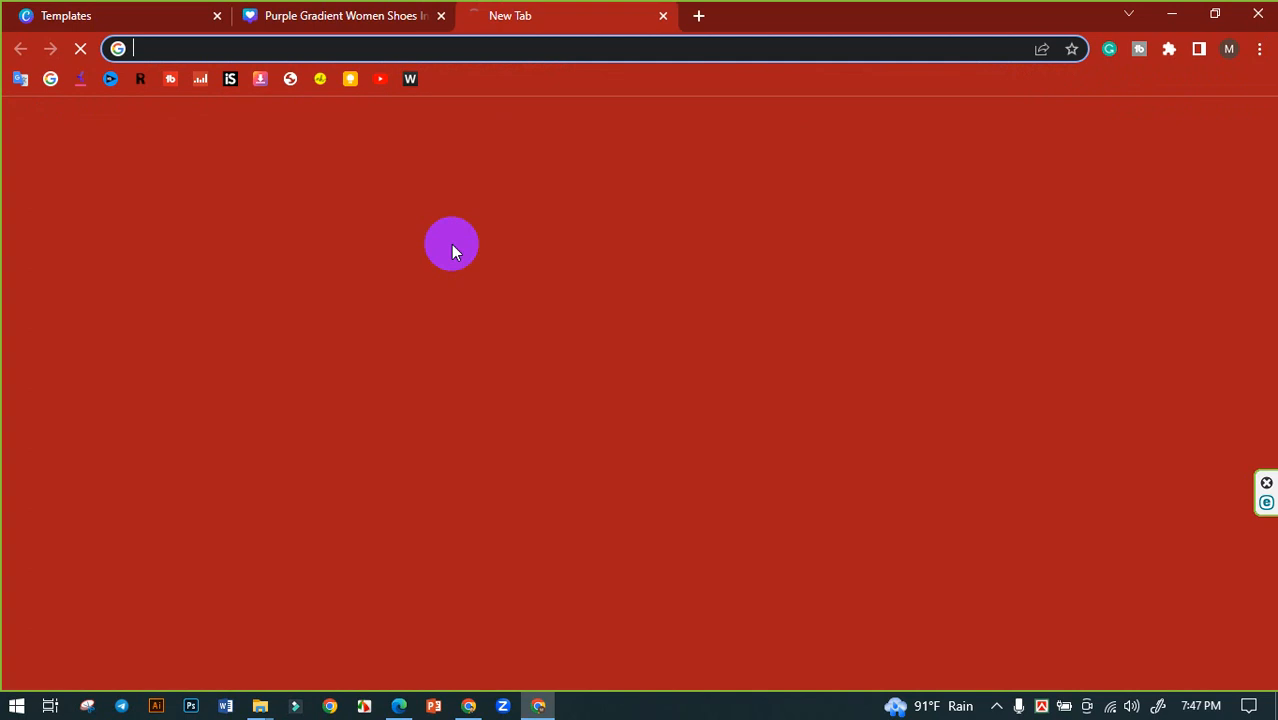
{"action": "type", "text": "ap"}
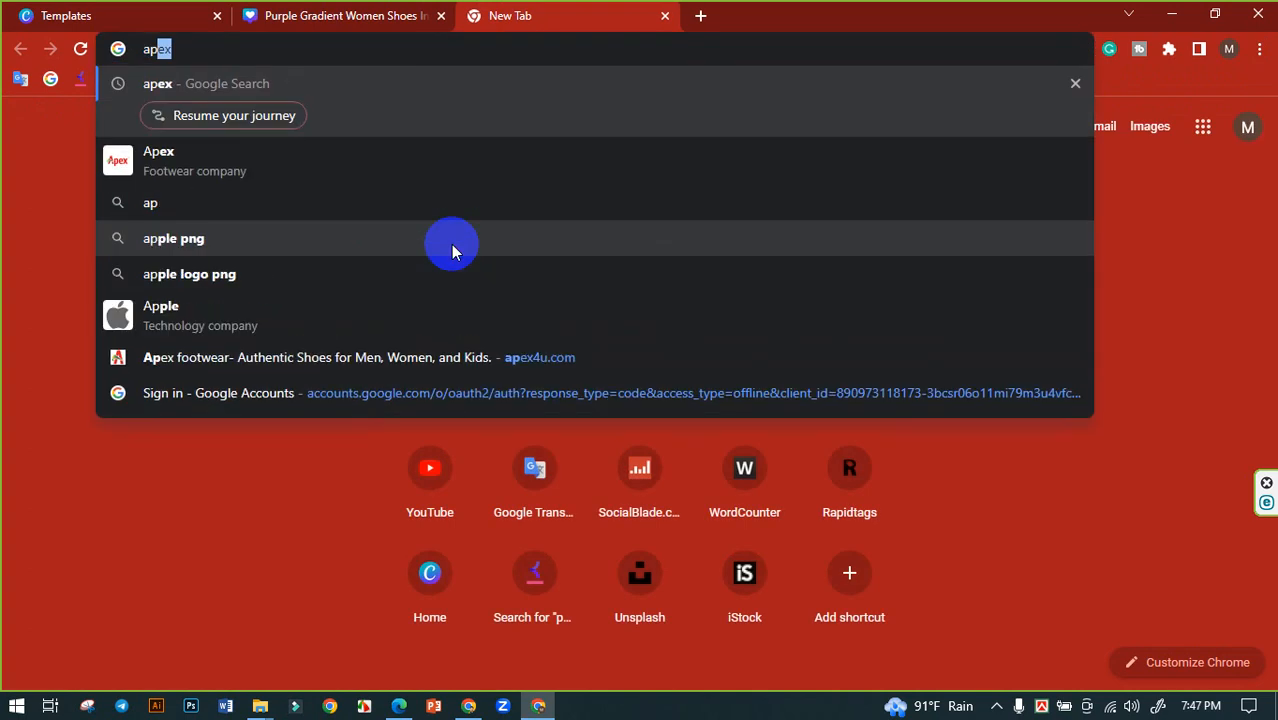
{"action": "key", "text": "Return"}
{"action": "left_click", "coordinate": [282, 288]}
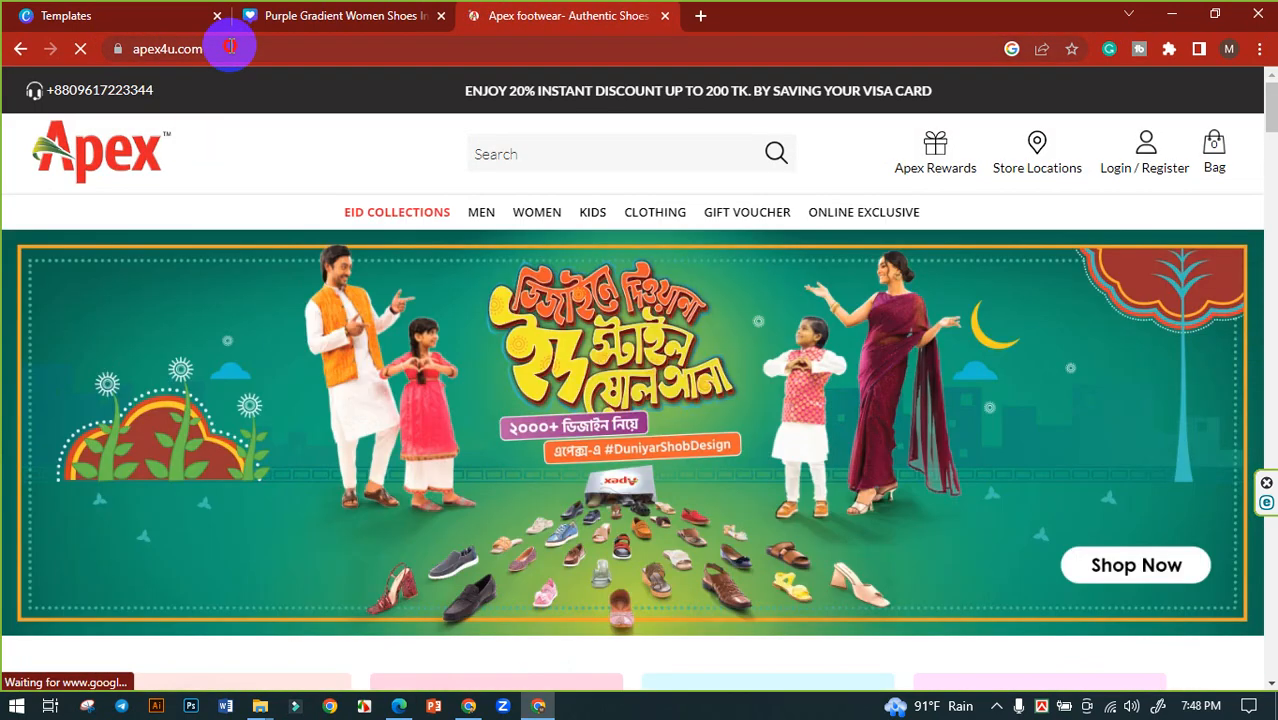
{"action": "left_click", "coordinate": [230, 47]}
{"action": "key", "text": "ctrl+c"}
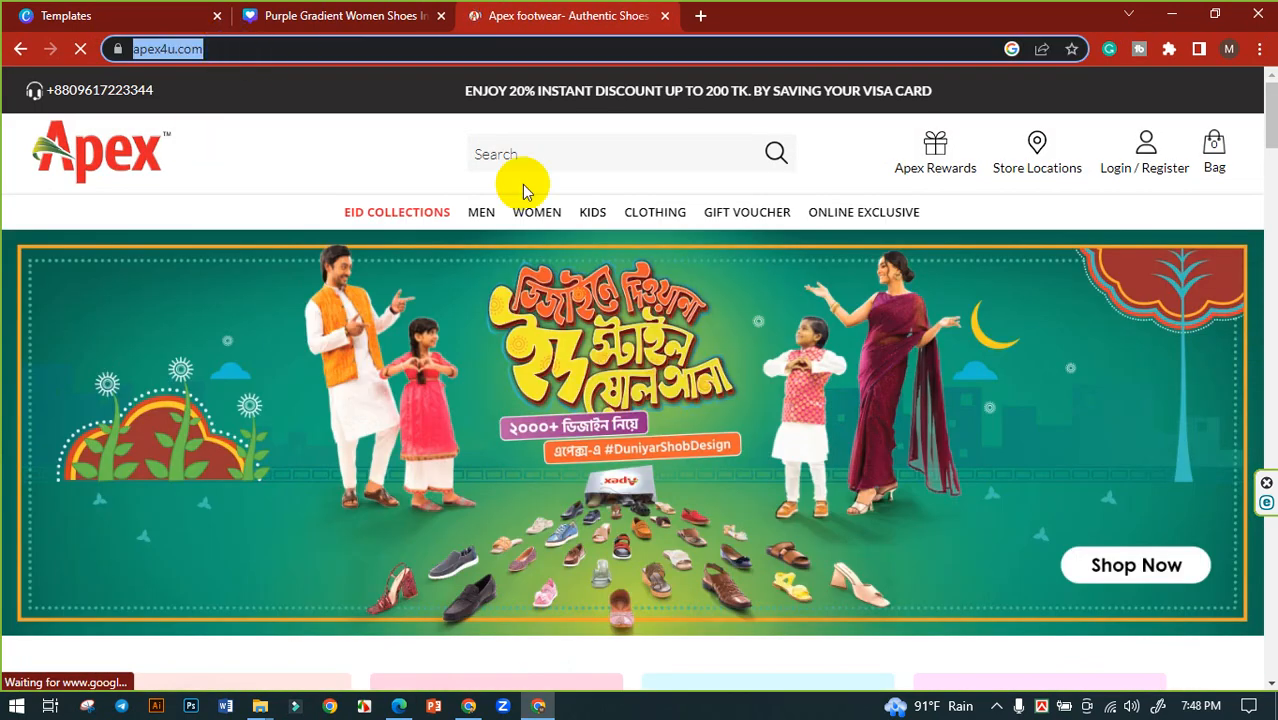
{"action": "left_click", "coordinate": [334, 14]}
{"action": "left_click", "coordinate": [670, 500]}
{"action": "double_click", "coordinate": [668, 505]}
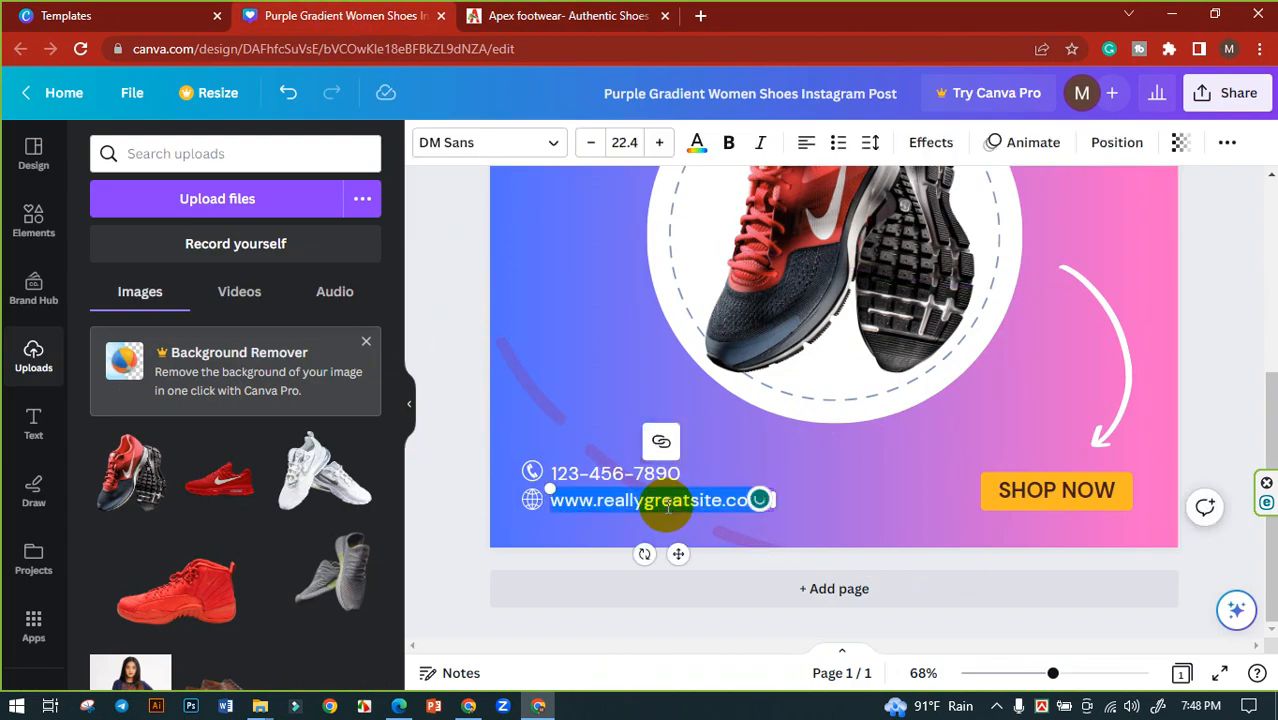
{"action": "key", "text": "ctrl+v"}
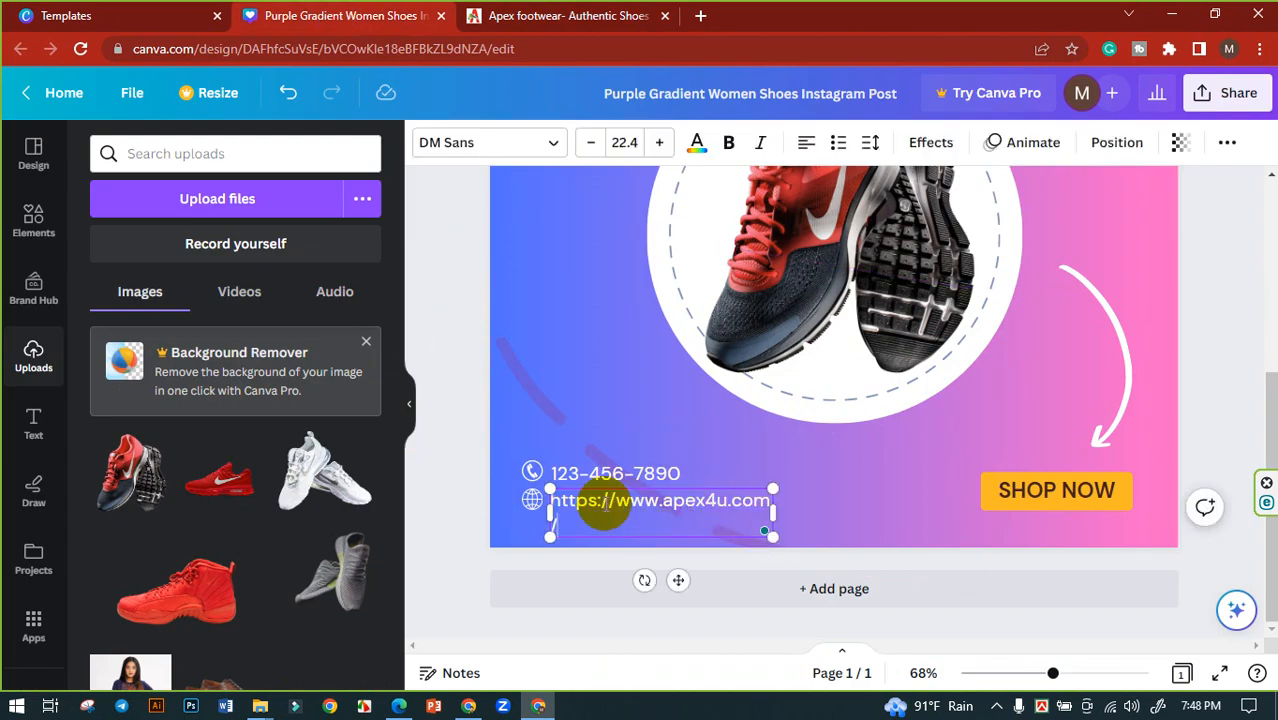
{"action": "left_click_drag", "start_coordinate": [615, 503], "coordinate": [550, 503]}
{"action": "key", "text": "BackSpace"}
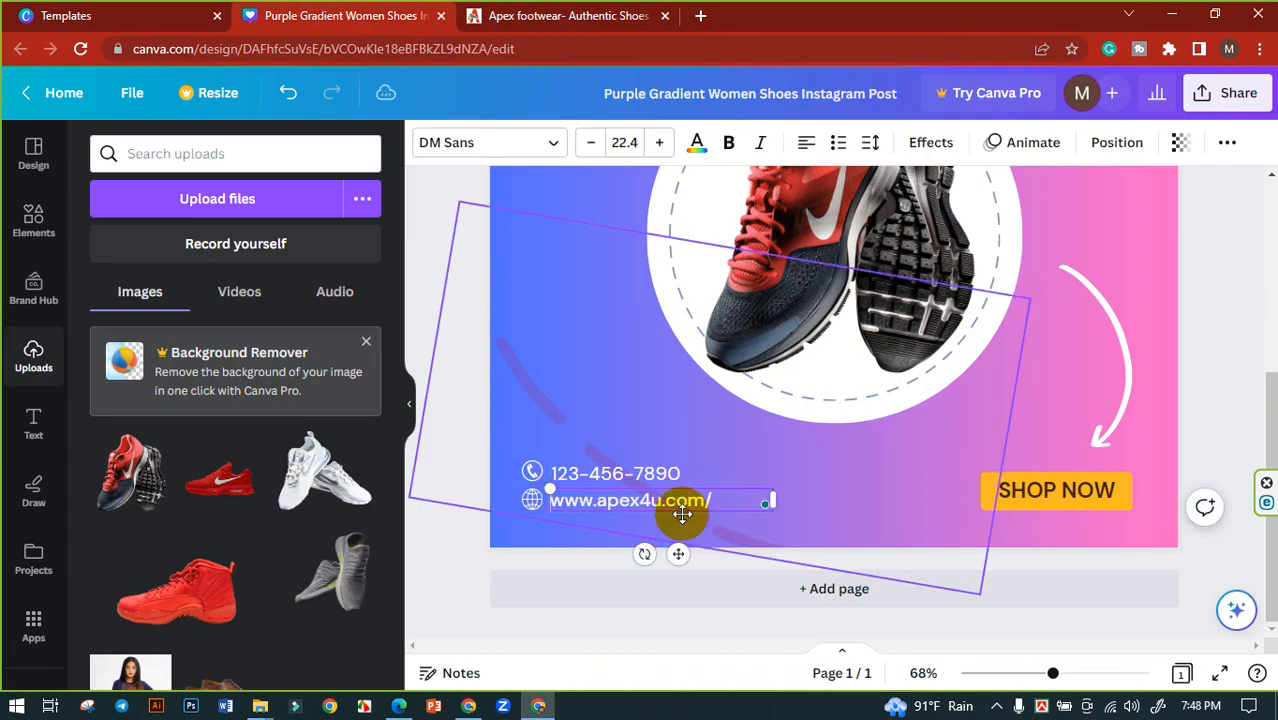
Step: Set the letter spacing of the website line to 217
{"action": "left_click_drag", "start_coordinate": [733, 500], "coordinate": [550, 502]}
{"action": "left_click", "coordinate": [870, 142]}
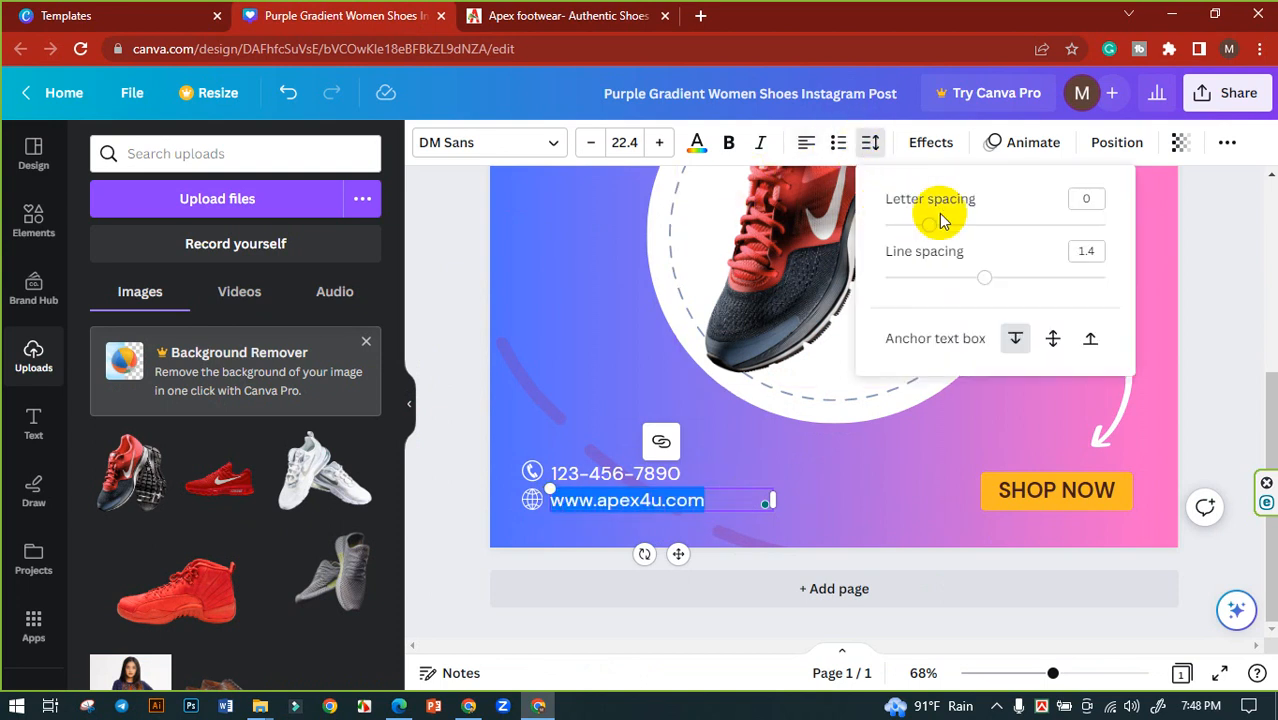
{"action": "left_click_drag", "start_coordinate": [935, 232], "coordinate": [978, 220]}
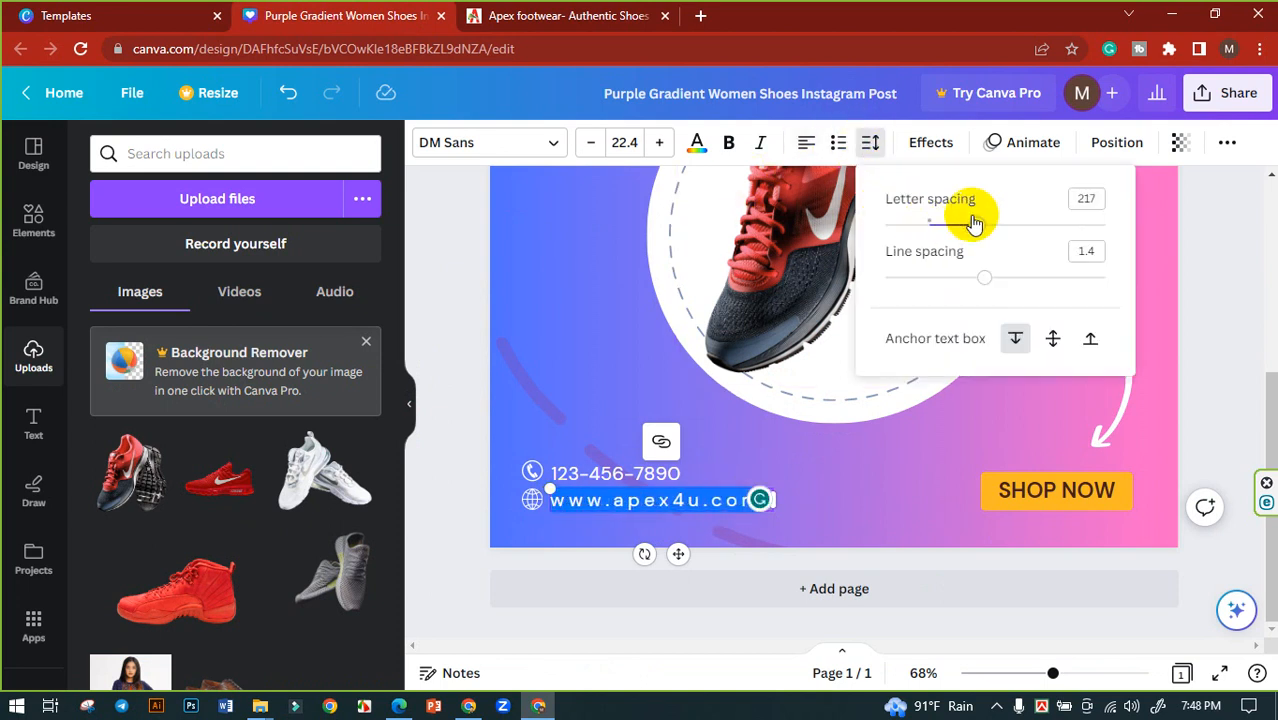
{"action": "left_click", "coordinate": [448, 380]}
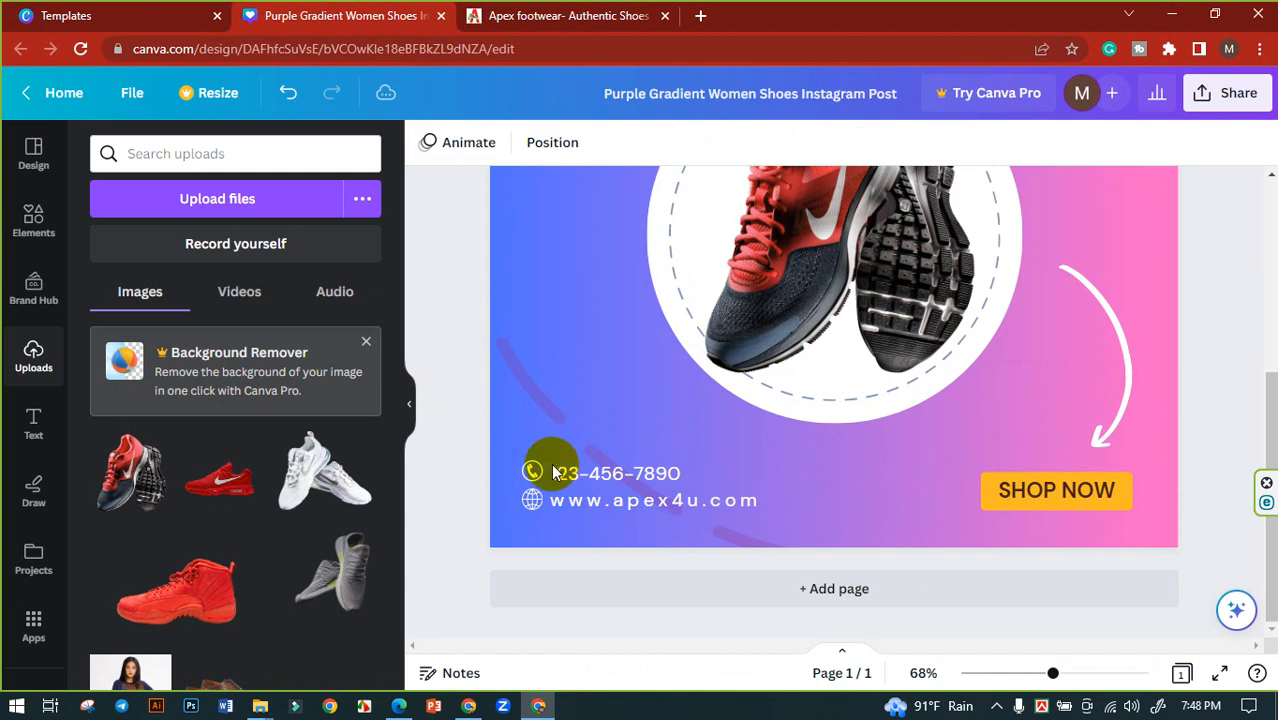
Step: Select the placeholder phone number in the design for replacement and open the Contact Us page in the Apex website tab
{"action": "left_click", "coordinate": [553, 473]}
{"action": "double_click", "coordinate": [610, 475]}
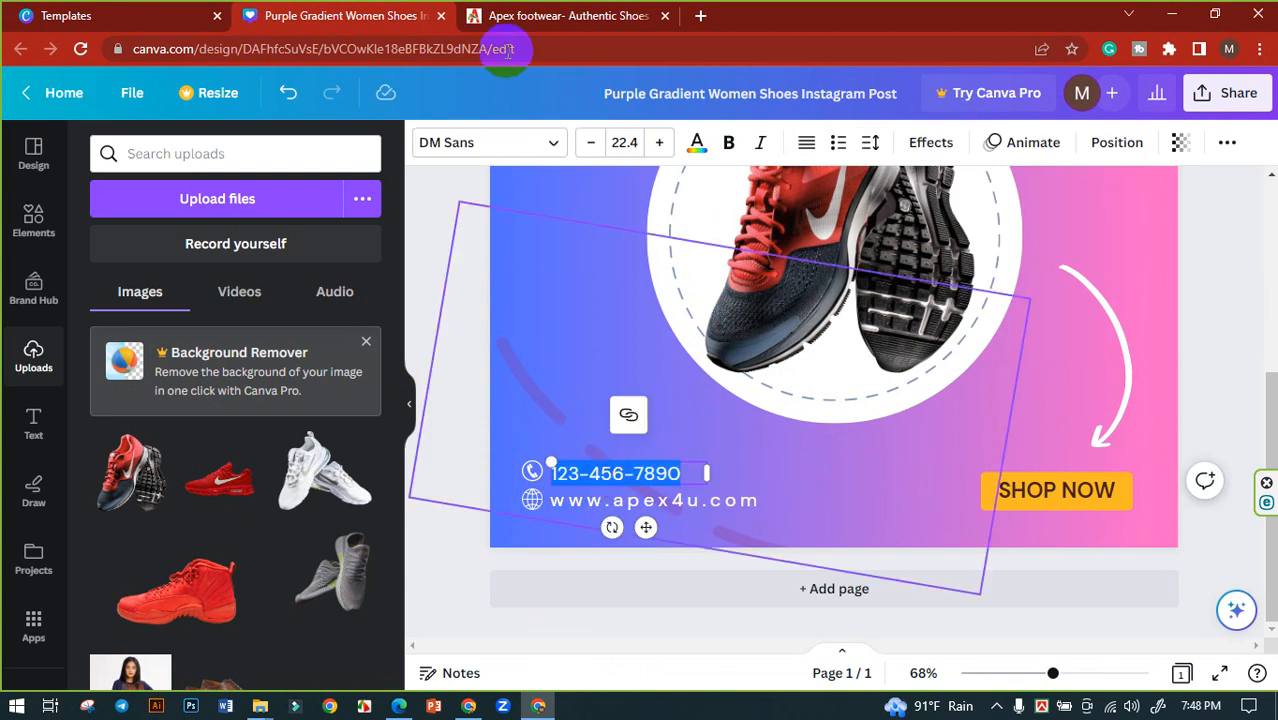
{"action": "left_click", "coordinate": [543, 14]}
{"action": "mouse_move", "coordinate": [536, 212]}
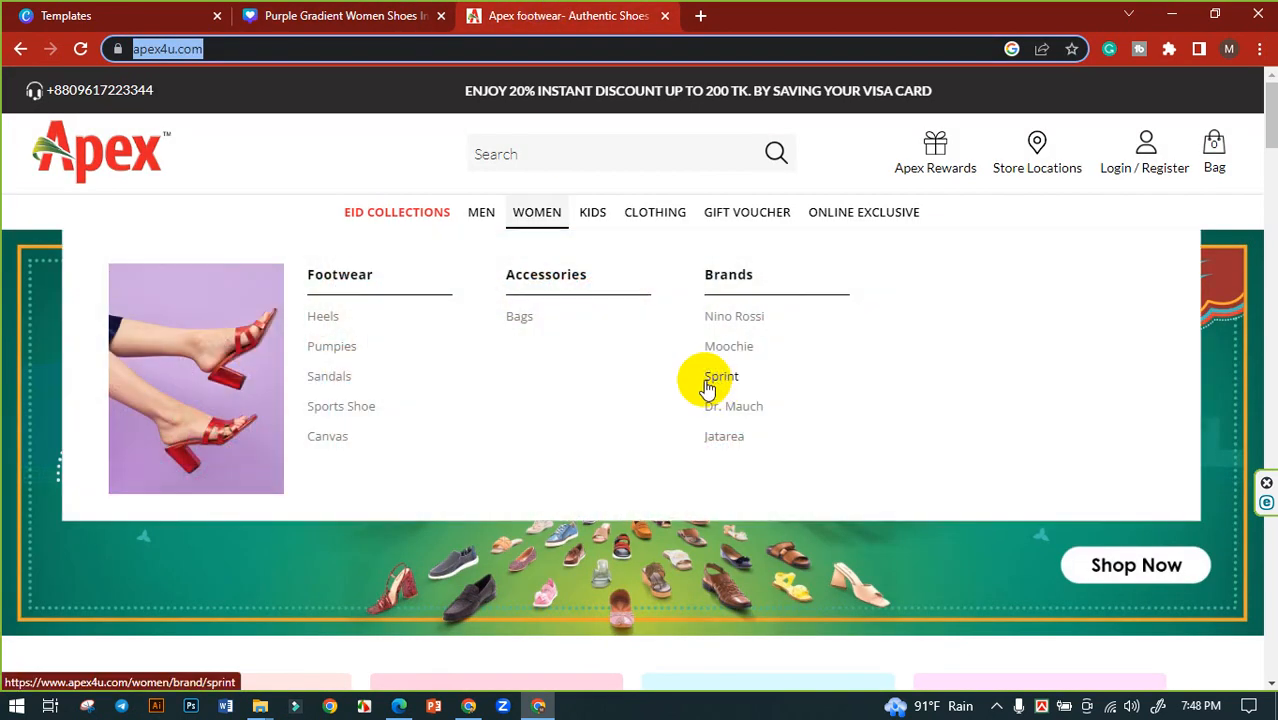
{"action": "scroll", "coordinate": [1265, 567], "scroll_direction": "down", "scroll_amount": 5}
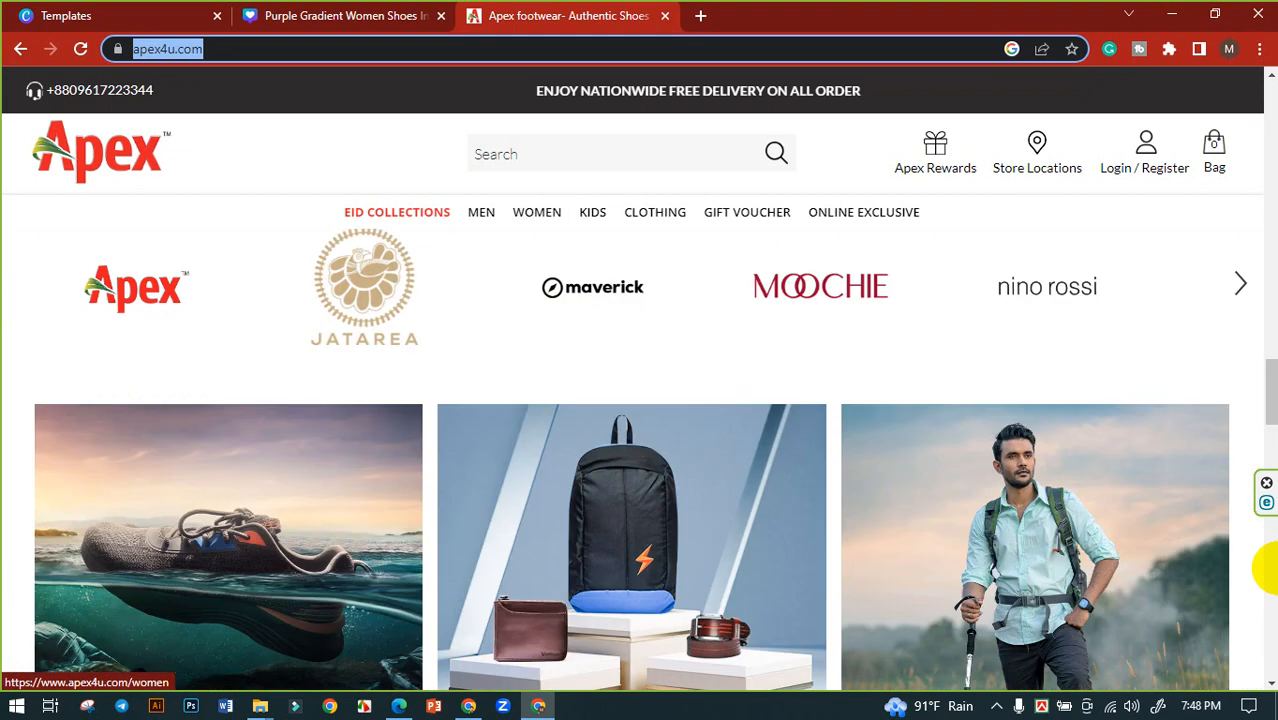
{"action": "scroll", "coordinate": [1078, 533], "scroll_direction": "down", "scroll_amount": 15}
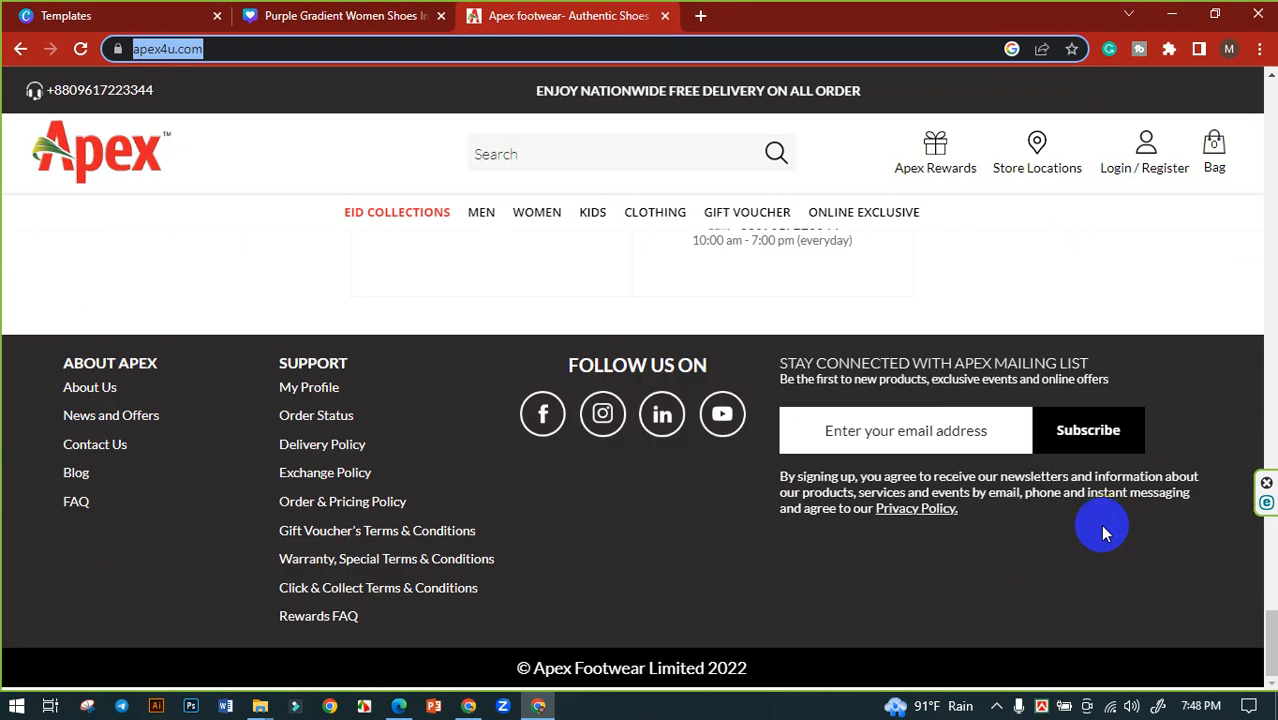
{"action": "left_click", "coordinate": [95, 446]}
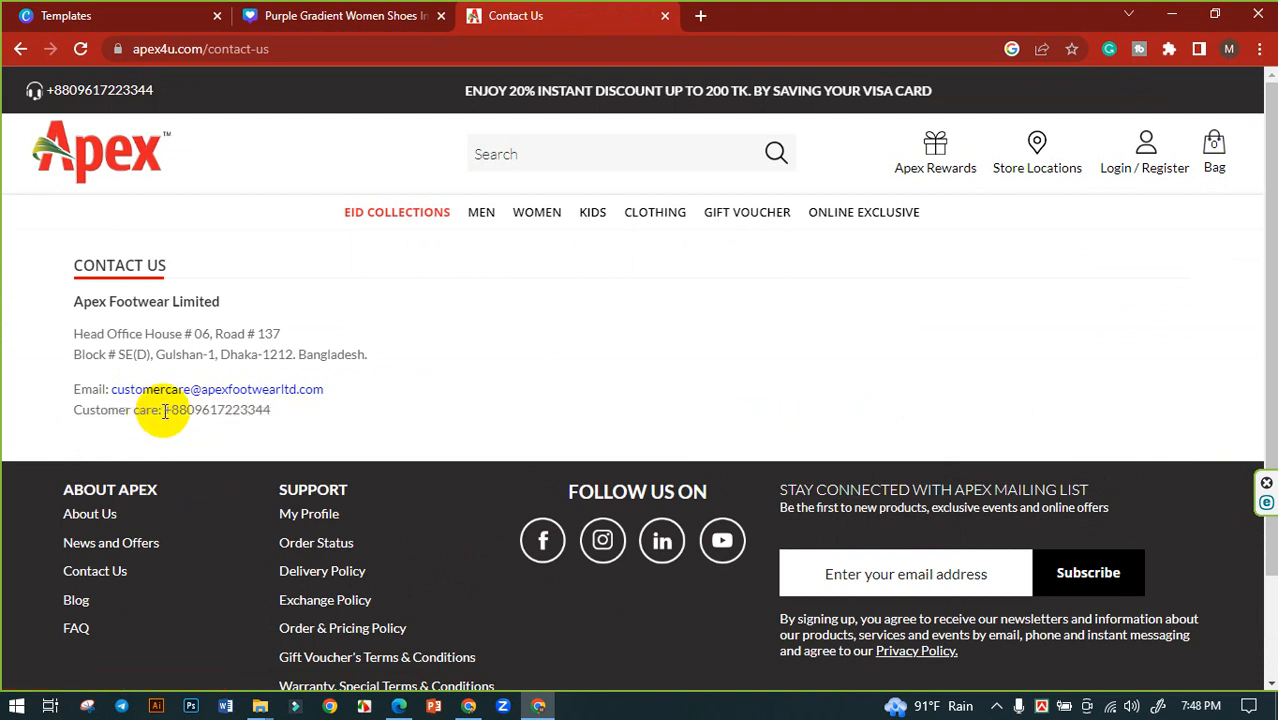
Step: Copy the customer care phone number from the contact page and paste it over the placeholder number in the Canva design
{"action": "left_click_drag", "start_coordinate": [165, 412], "coordinate": [280, 409]}
{"action": "right_click", "coordinate": [245, 414]}
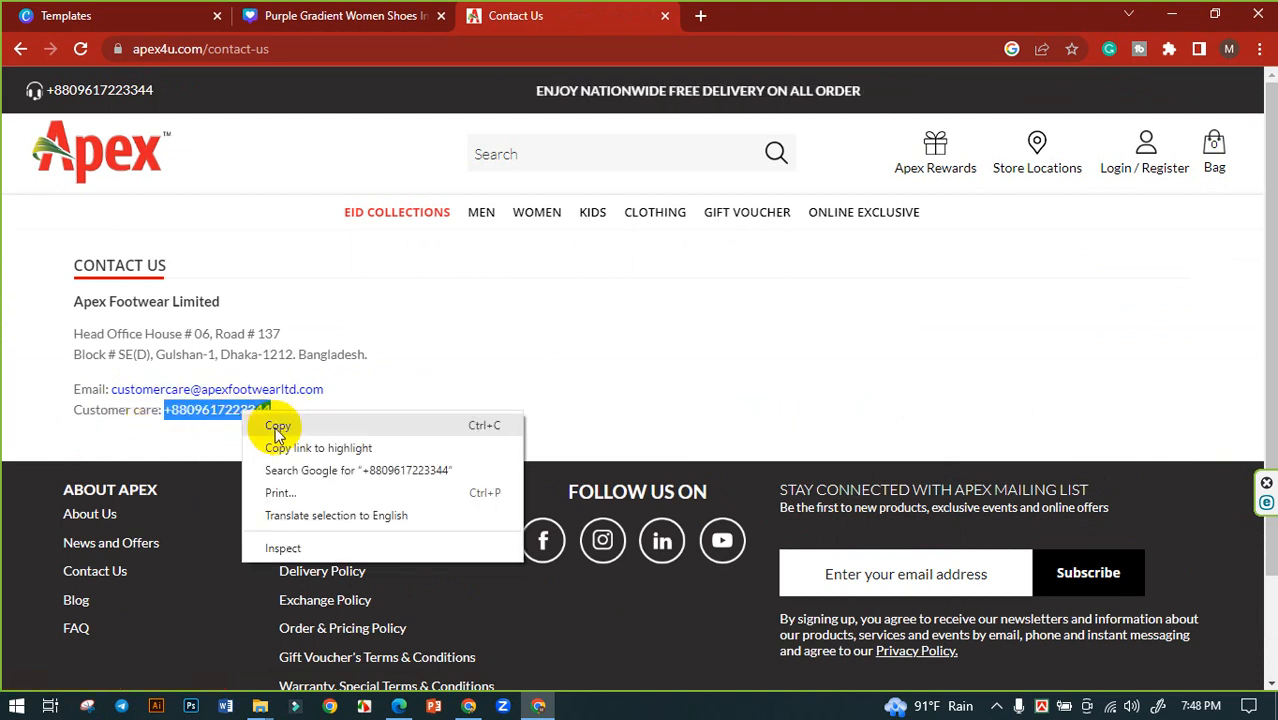
{"action": "left_click", "coordinate": [278, 427]}
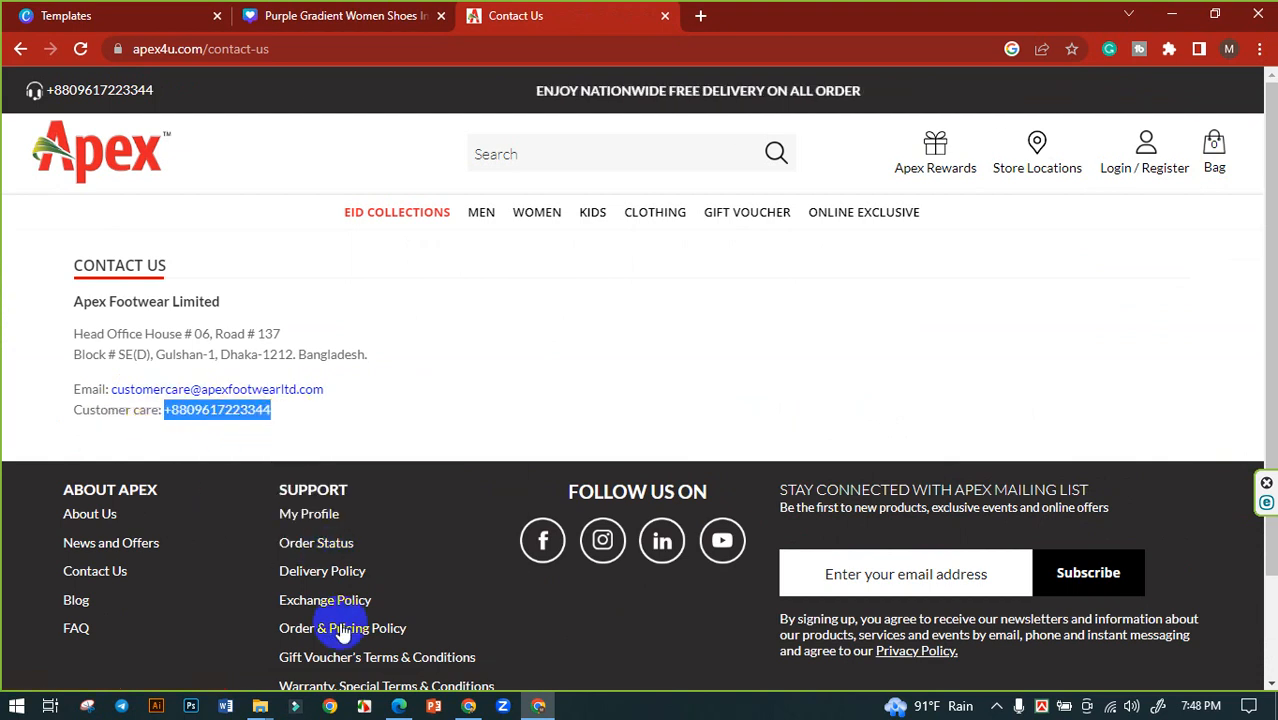
{"action": "left_click", "coordinate": [408, 12]}
{"action": "key", "text": "ctrl+v"}
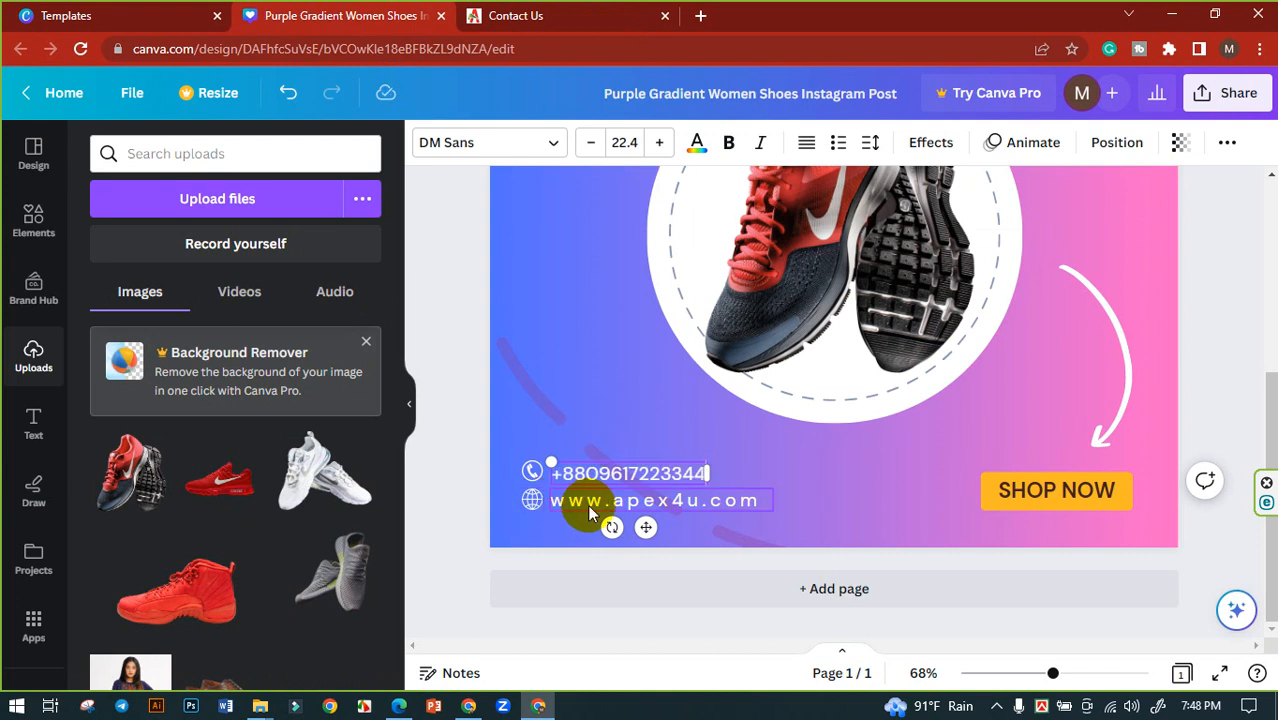
{"action": "left_click", "coordinate": [460, 440]}
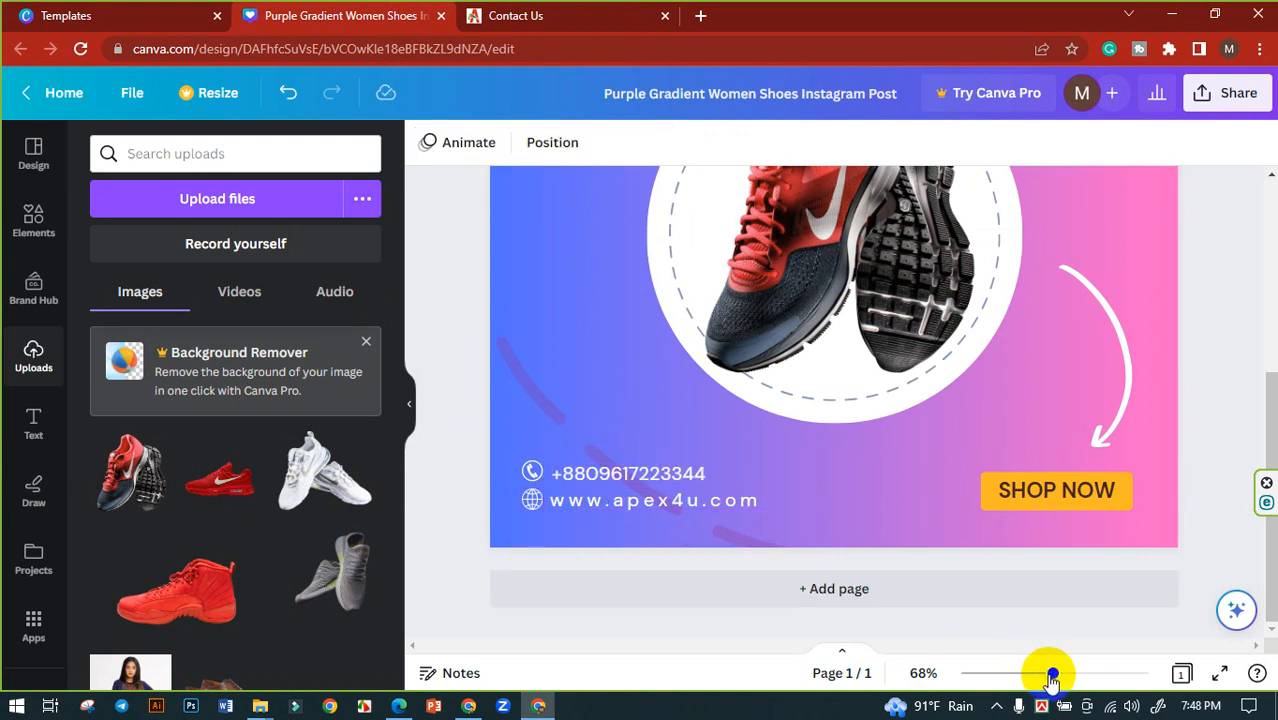
Step: Try to enlarge the sneakers together with the white circle and reposition them in the middle of the post
{"action": "left_click_drag", "start_coordinate": [1052, 678], "coordinate": [1021, 675]}
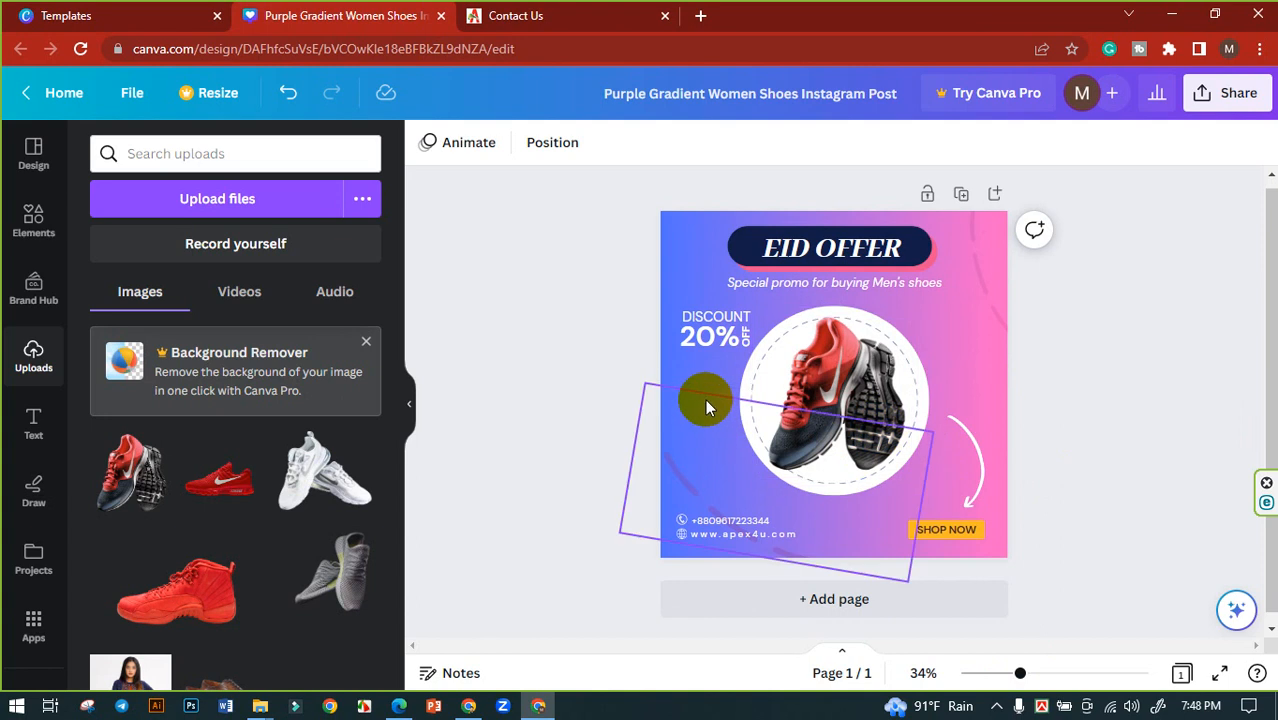
{"action": "left_click", "coordinate": [831, 266]}
{"action": "left_click", "coordinate": [785, 350]}
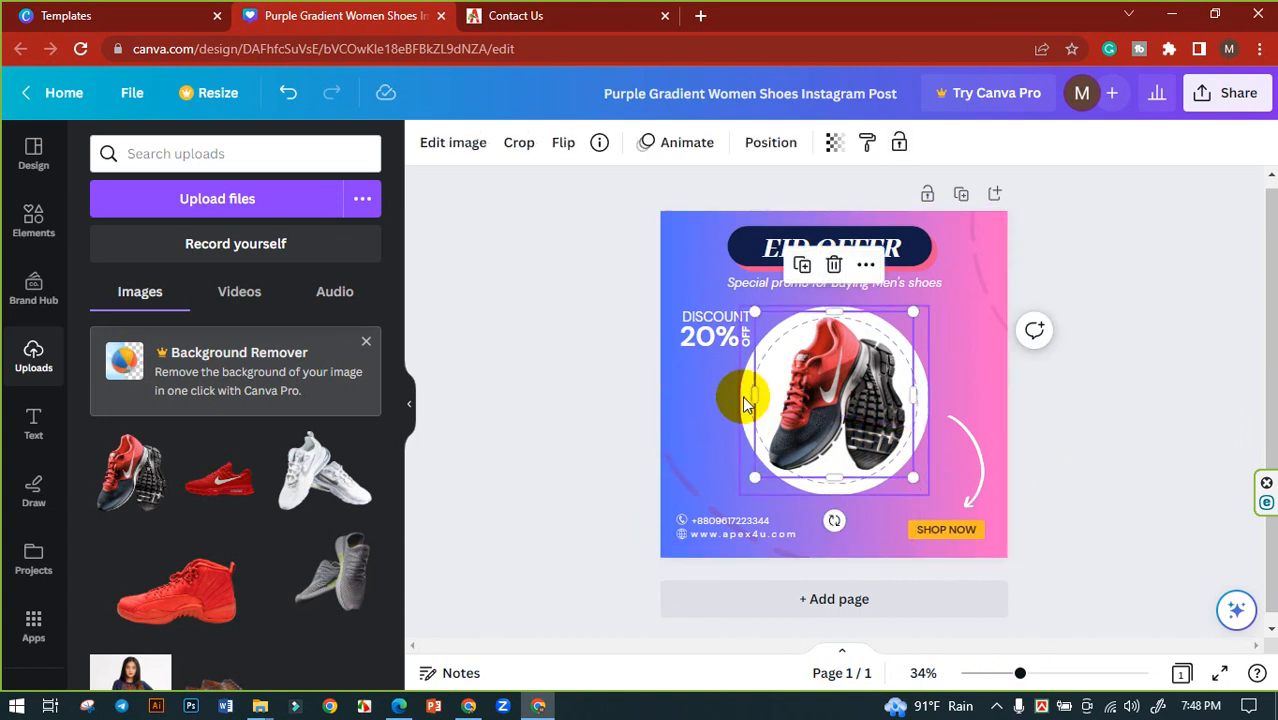
{"action": "left_click", "coordinate": [830, 262]}
{"action": "left_click", "coordinate": [785, 347]}
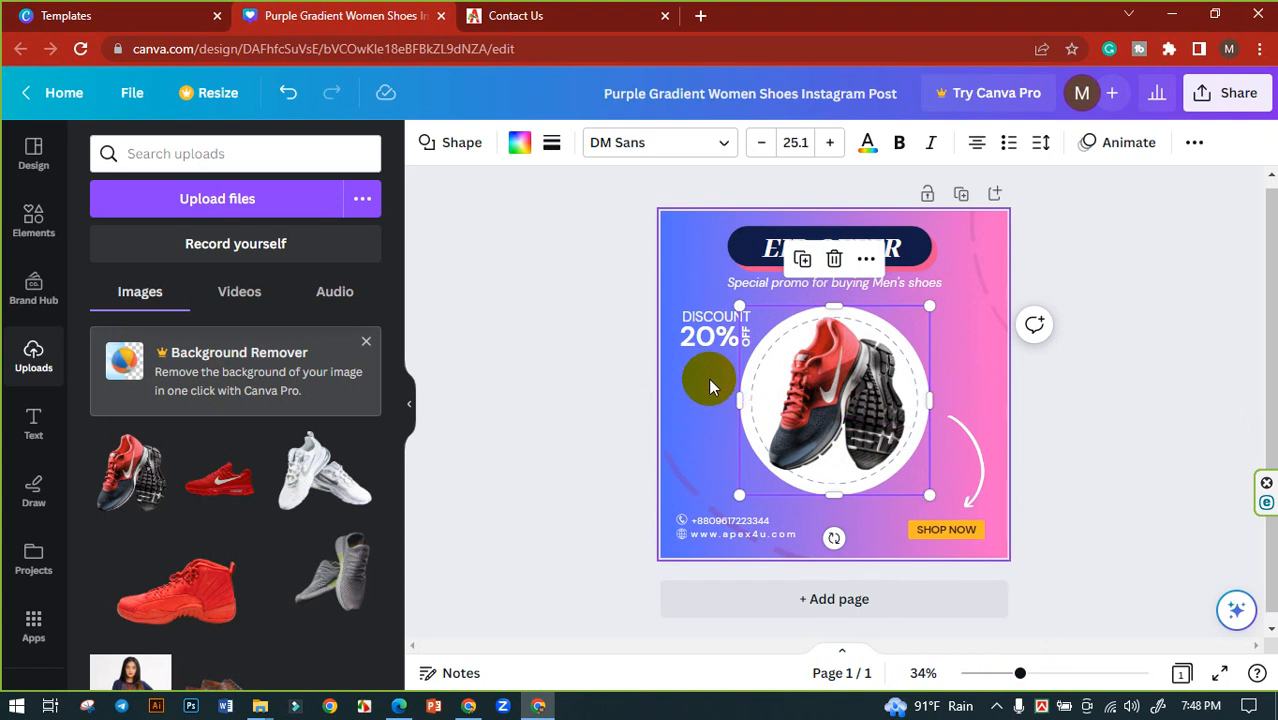
{"action": "left_click_drag", "start_coordinate": [711, 377], "coordinate": [884, 482]}
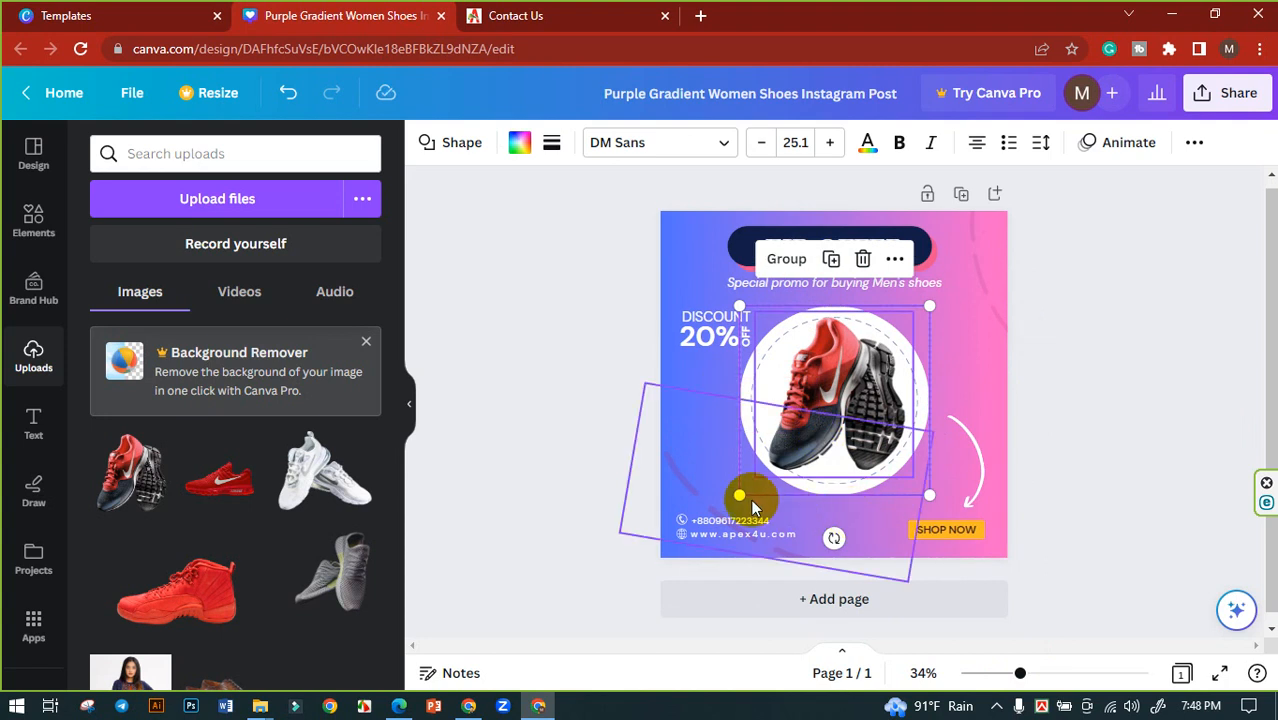
{"action": "left_click_drag", "start_coordinate": [743, 497], "coordinate": [712, 510]}
{"action": "left_click_drag", "start_coordinate": [807, 434], "coordinate": [823, 458]}
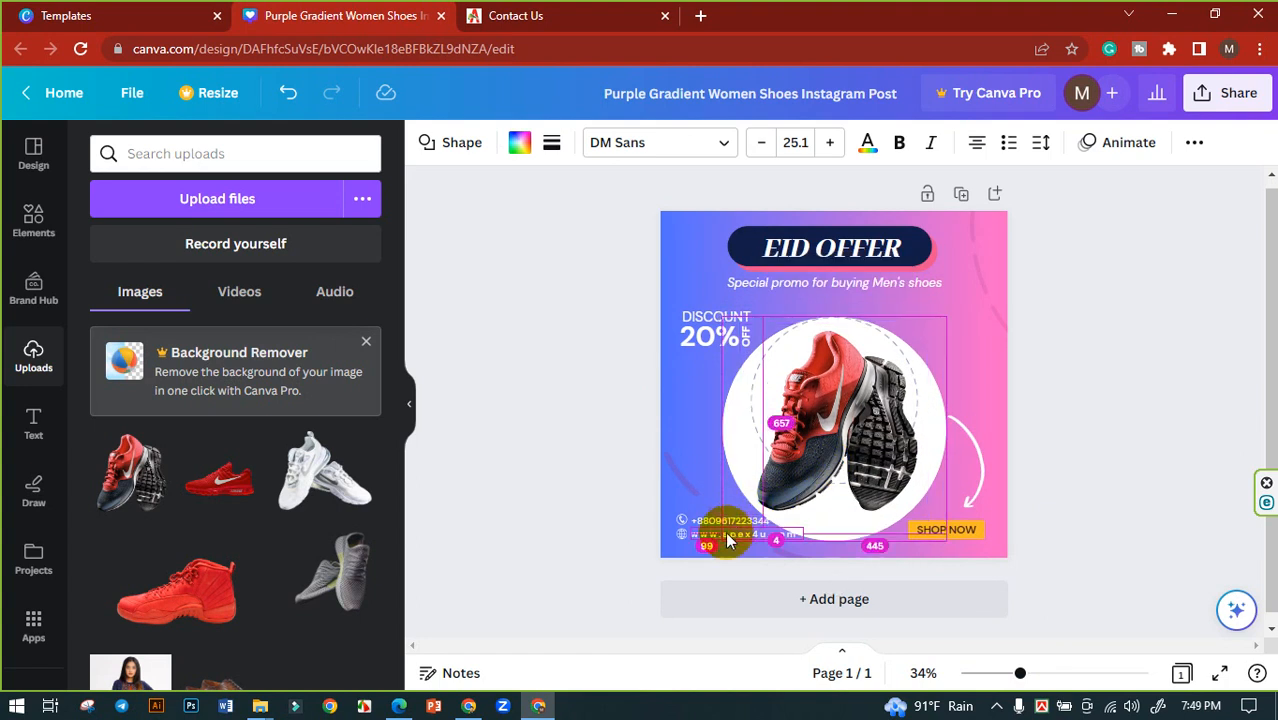
{"action": "left_click_drag", "start_coordinate": [725, 541], "coordinate": [731, 528]}
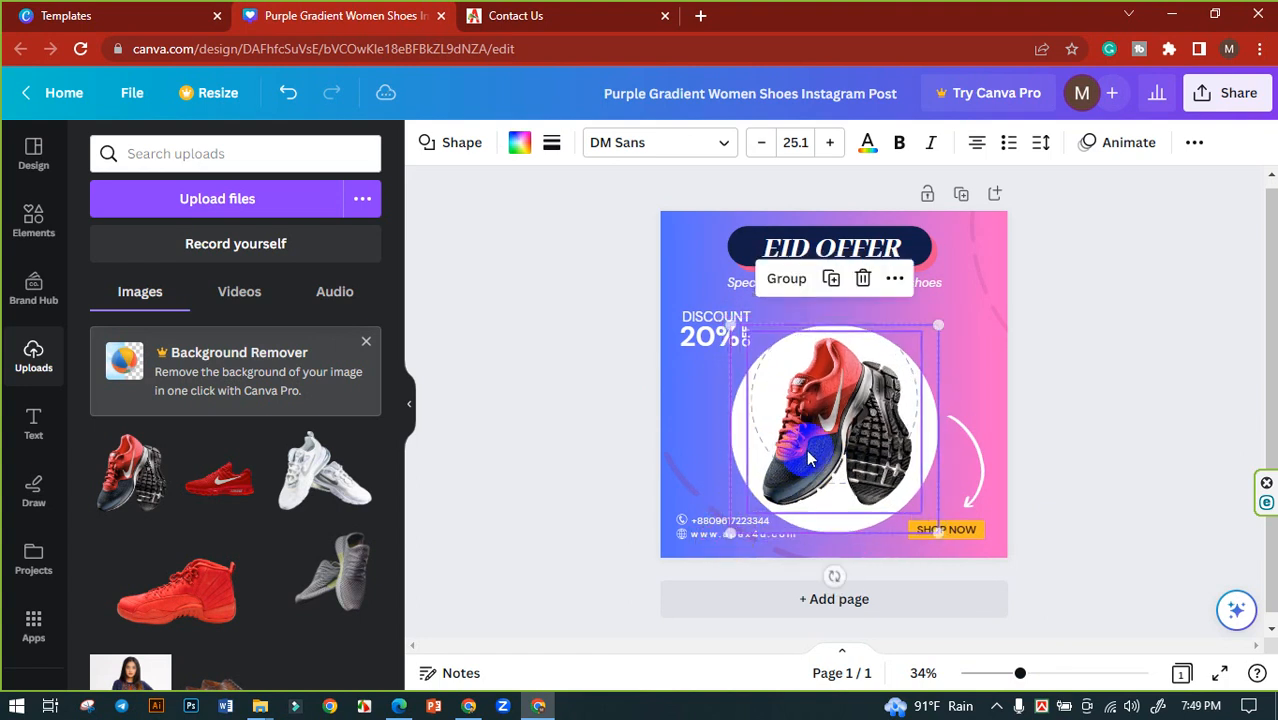
{"action": "left_click_drag", "start_coordinate": [807, 434], "coordinate": [811, 432]}
Step: Undo the resizing and repositioning of the sneakers and white circle
{"action": "key", "text": "ctrl+z"}
{"action": "key", "text": "ctrl+z"}
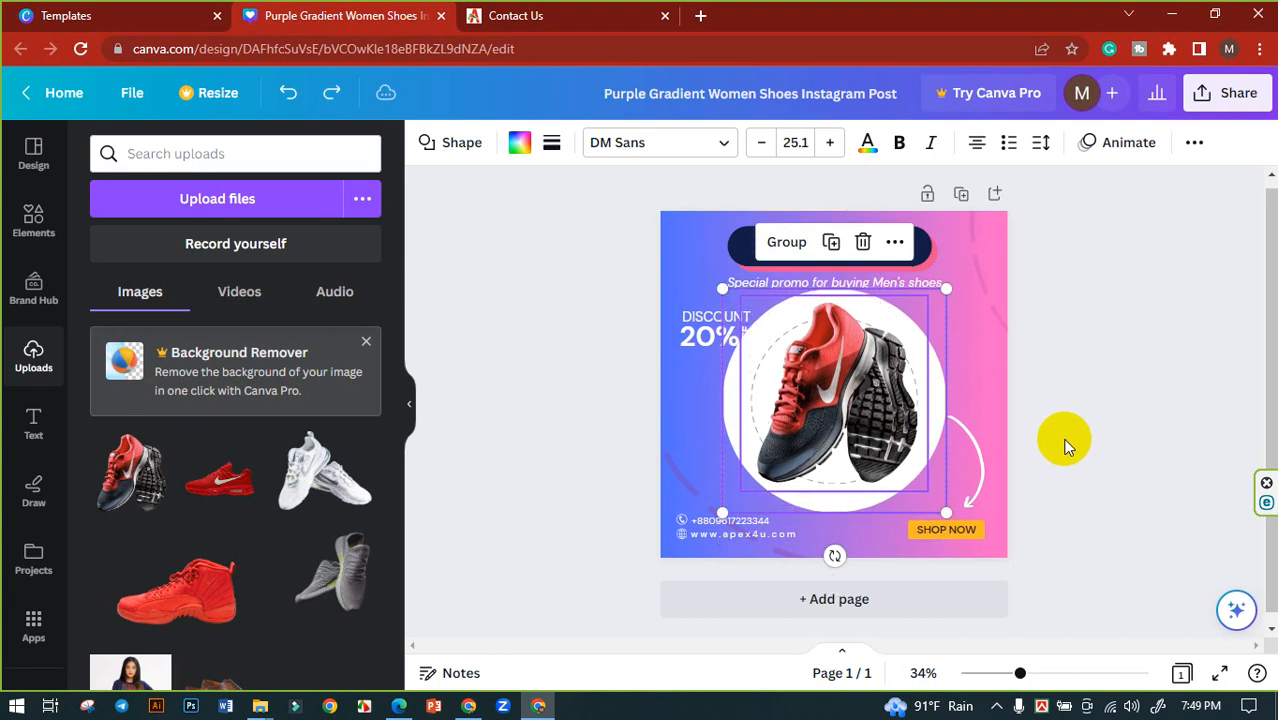
{"action": "key", "text": "ctrl+y"}
{"action": "left_click", "coordinate": [957, 374]}
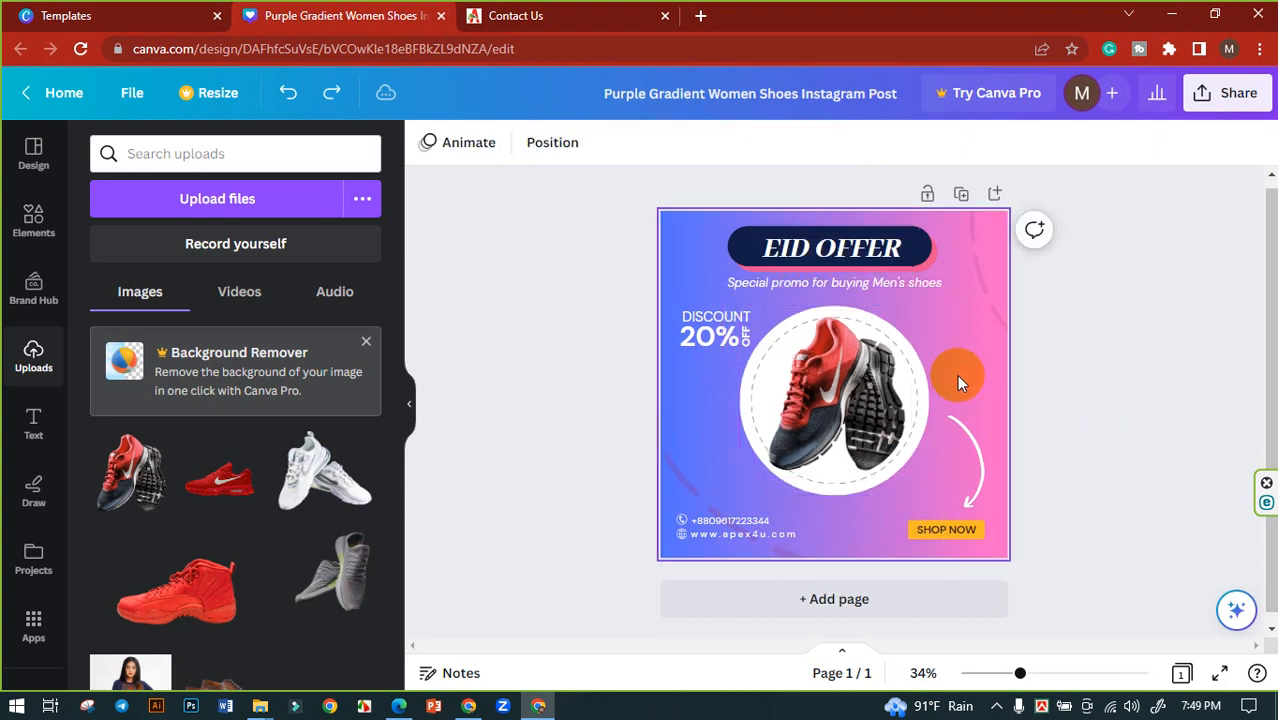
{"action": "left_click", "coordinate": [828, 376]}
{"action": "left_click_drag", "start_coordinate": [930, 309], "coordinate": [922, 320]}
{"action": "key", "text": "ctrl+z"}
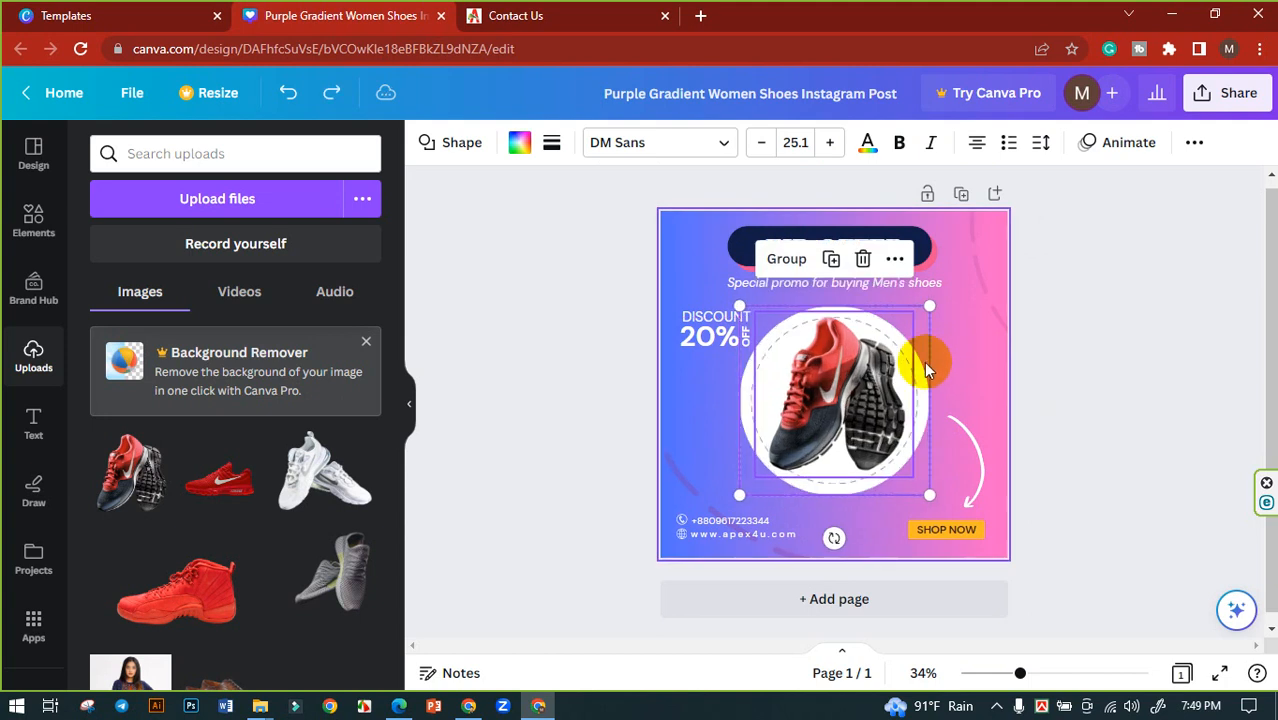
{"action": "left_click", "coordinate": [963, 363]}
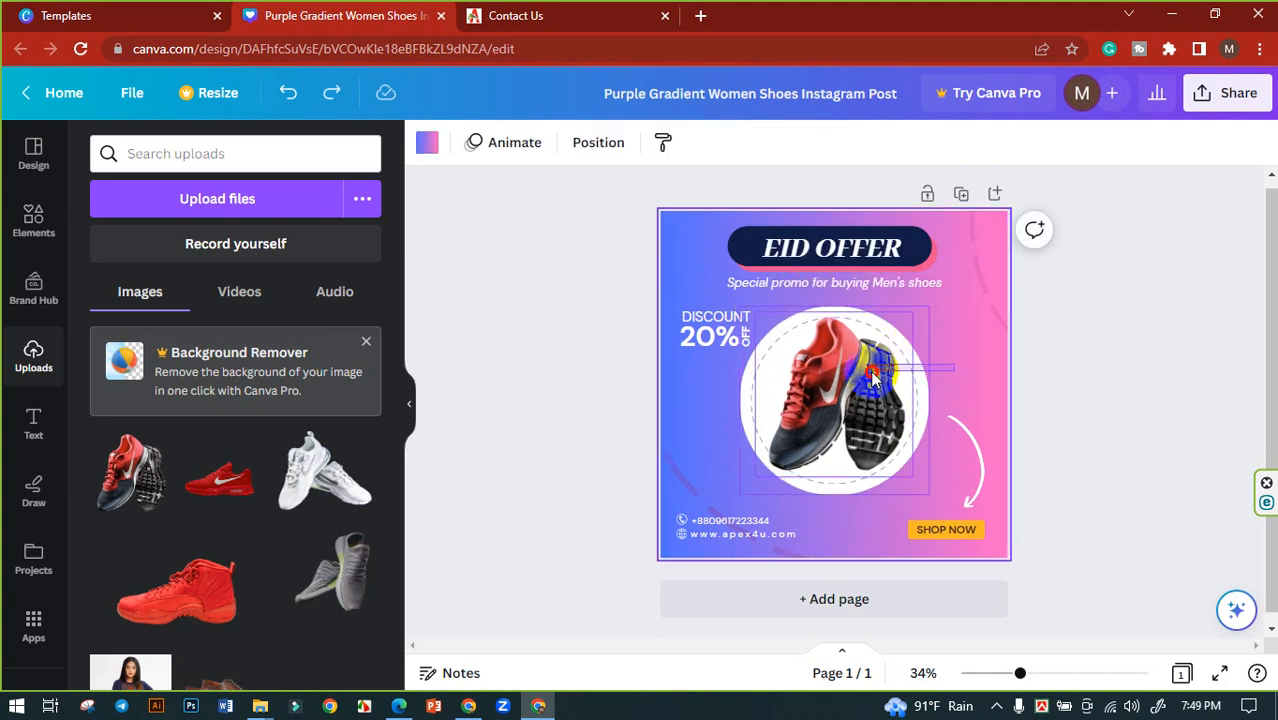
{"action": "left_click", "coordinate": [886, 368]}
{"action": "left_click", "coordinate": [1019, 337]}
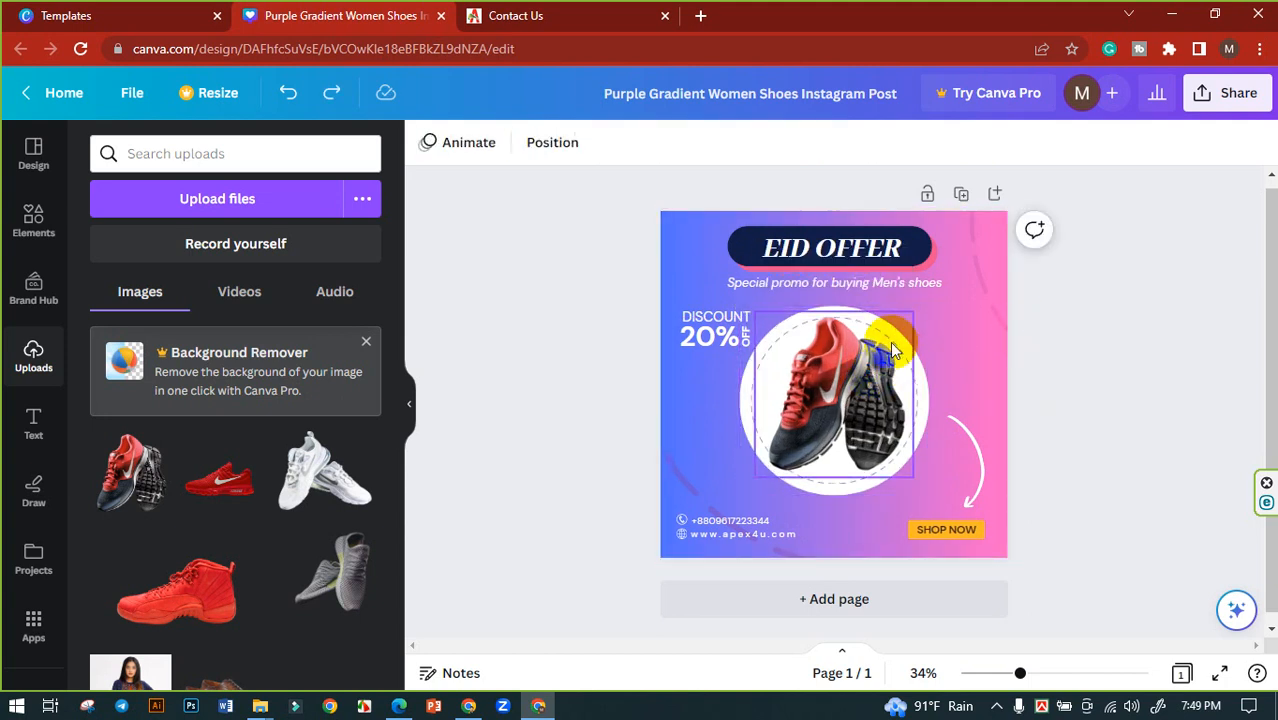
Step: Move the sneakers down off the white circle and select the dashed ring behind them
{"action": "left_click", "coordinate": [895, 351]}
{"action": "left_click_drag", "start_coordinate": [862, 372], "coordinate": [773, 429]}
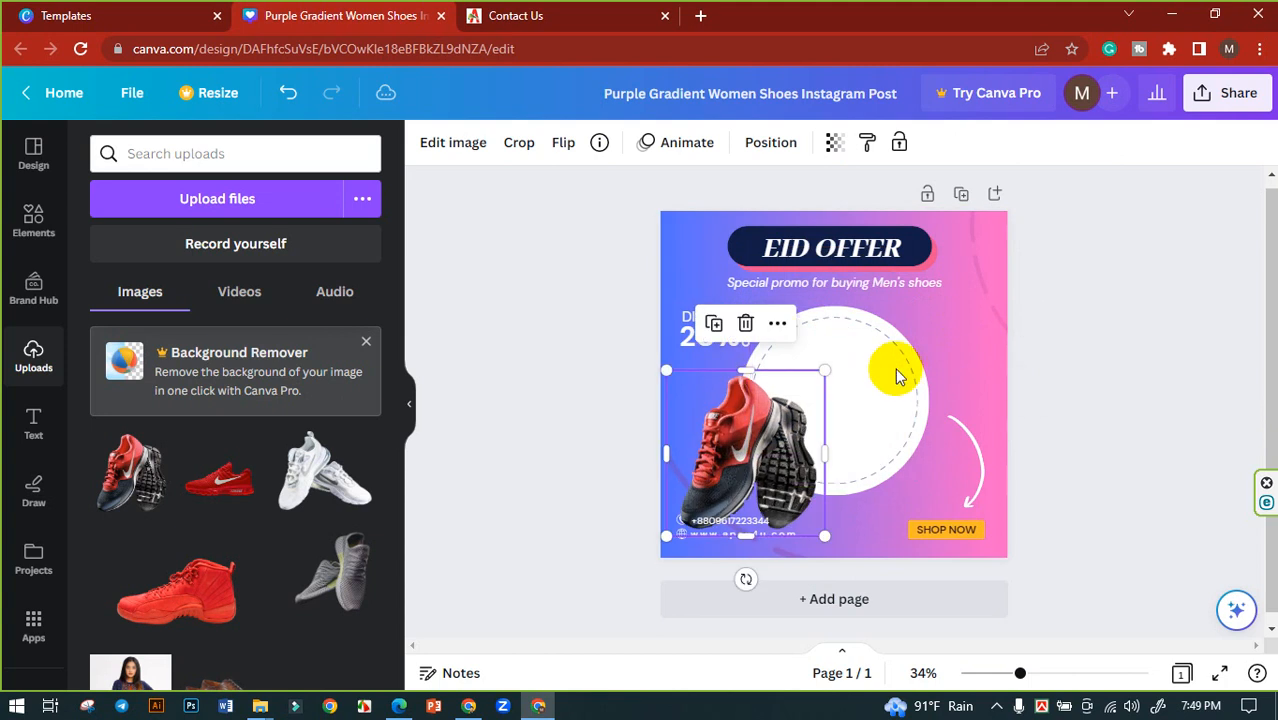
{"action": "left_click", "coordinate": [903, 357]}
{"action": "left_click", "coordinate": [834, 270]}
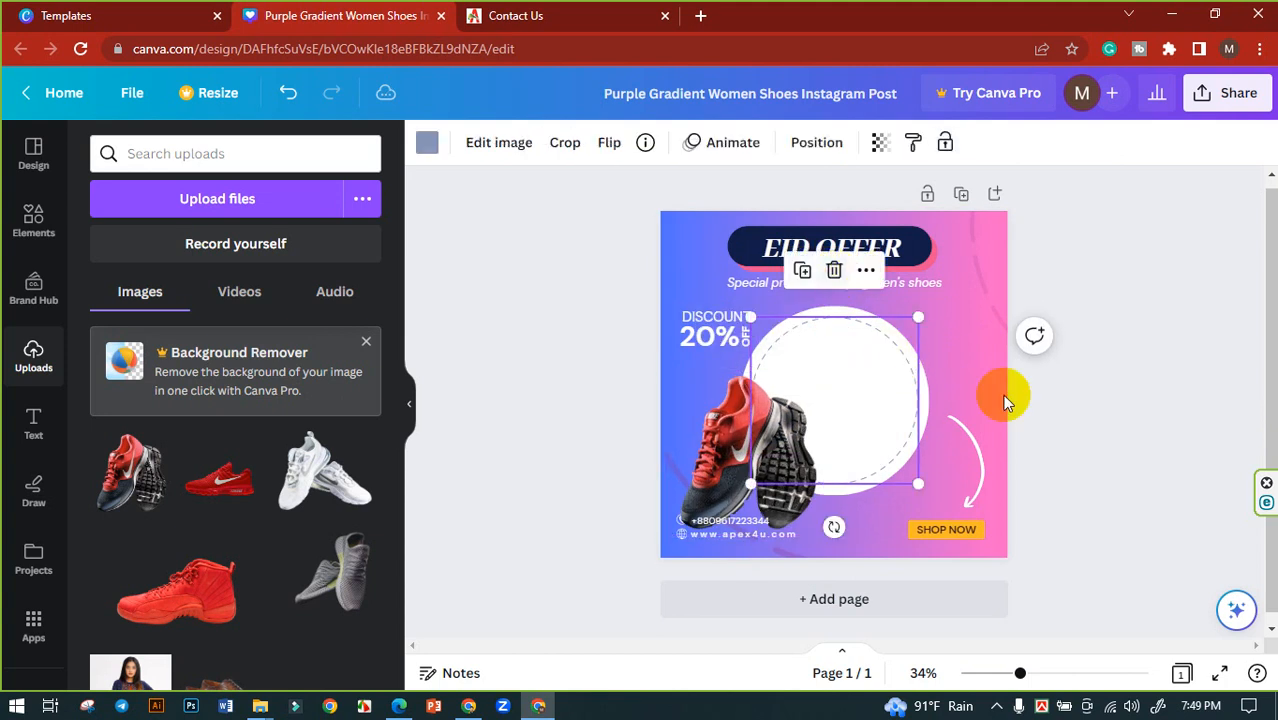
{"action": "left_click", "coordinate": [1099, 419]}
Step: Place the sneakers back inside the white circle
{"action": "left_click", "coordinate": [784, 412]}
{"action": "left_click_drag", "start_coordinate": [784, 412], "coordinate": [795, 380]}
{"action": "left_click", "coordinate": [970, 385]}
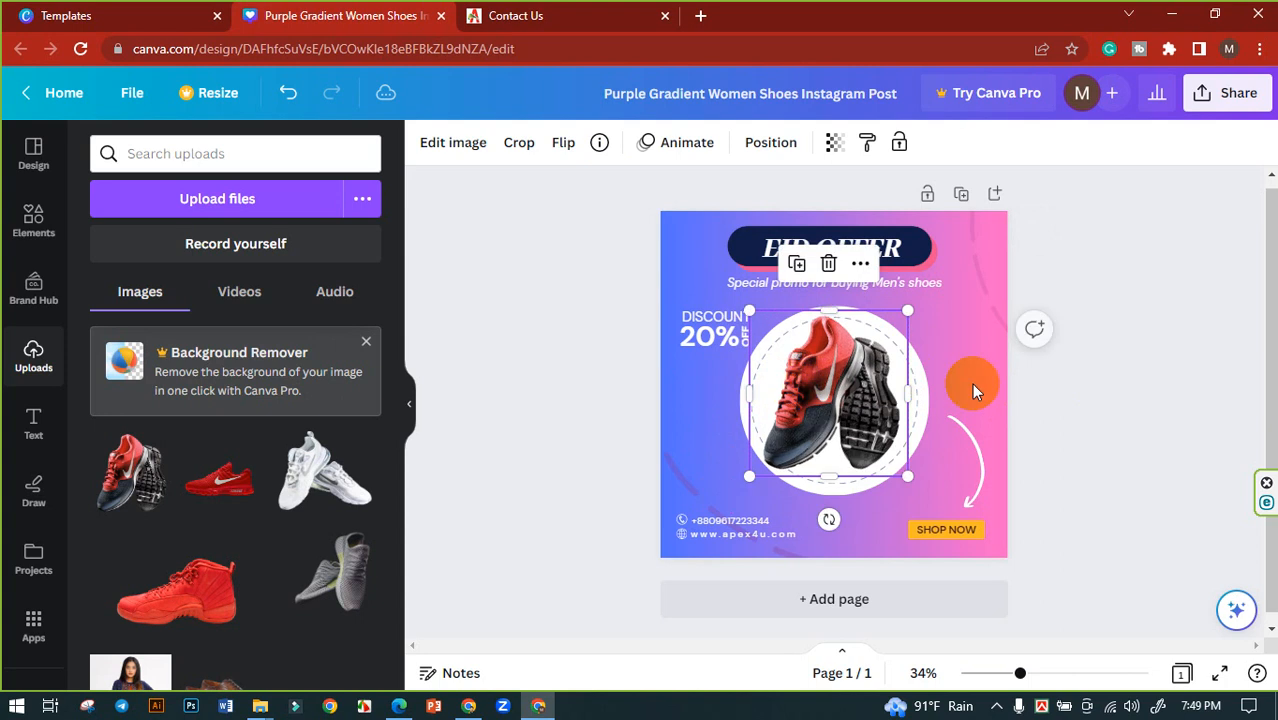
Step: Select the sneakers, dashed ring and white circle together, enlarge them slightly and shift them a little lower
{"action": "left_click", "coordinate": [952, 392]}
{"action": "left_click", "coordinate": [815, 395]}
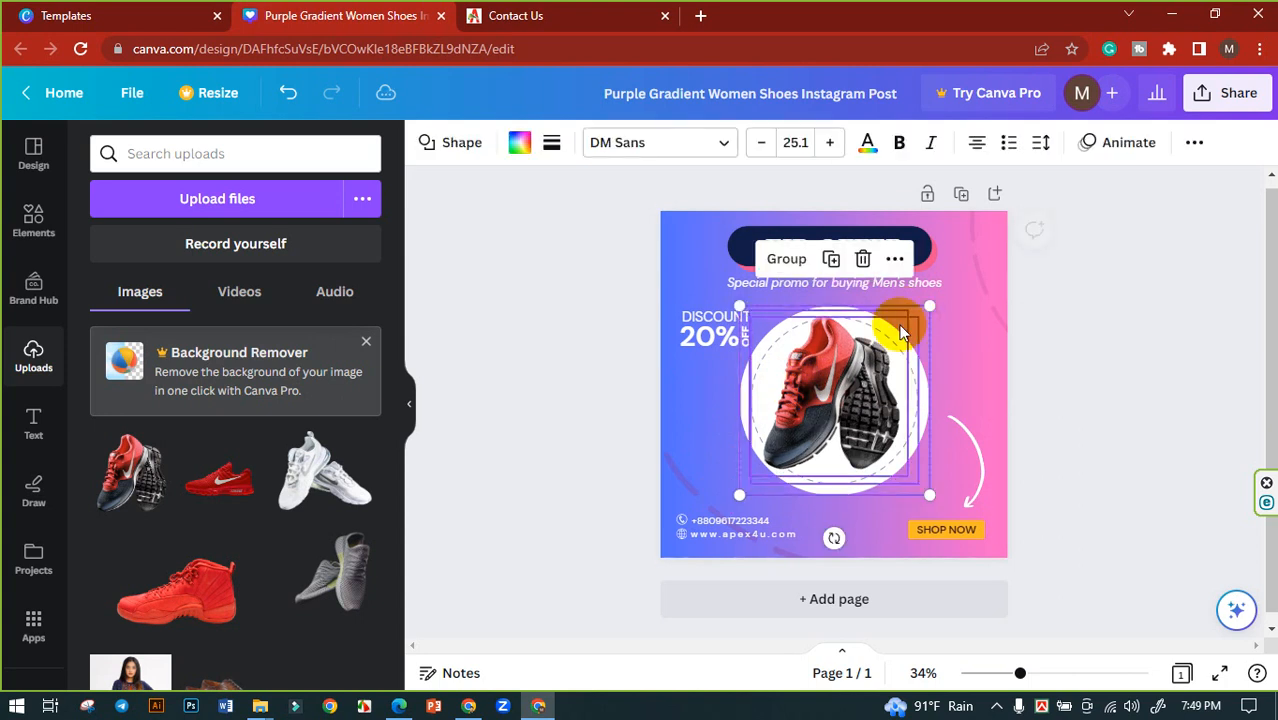
{"action": "left_click_drag", "start_coordinate": [930, 307], "coordinate": [940, 307]}
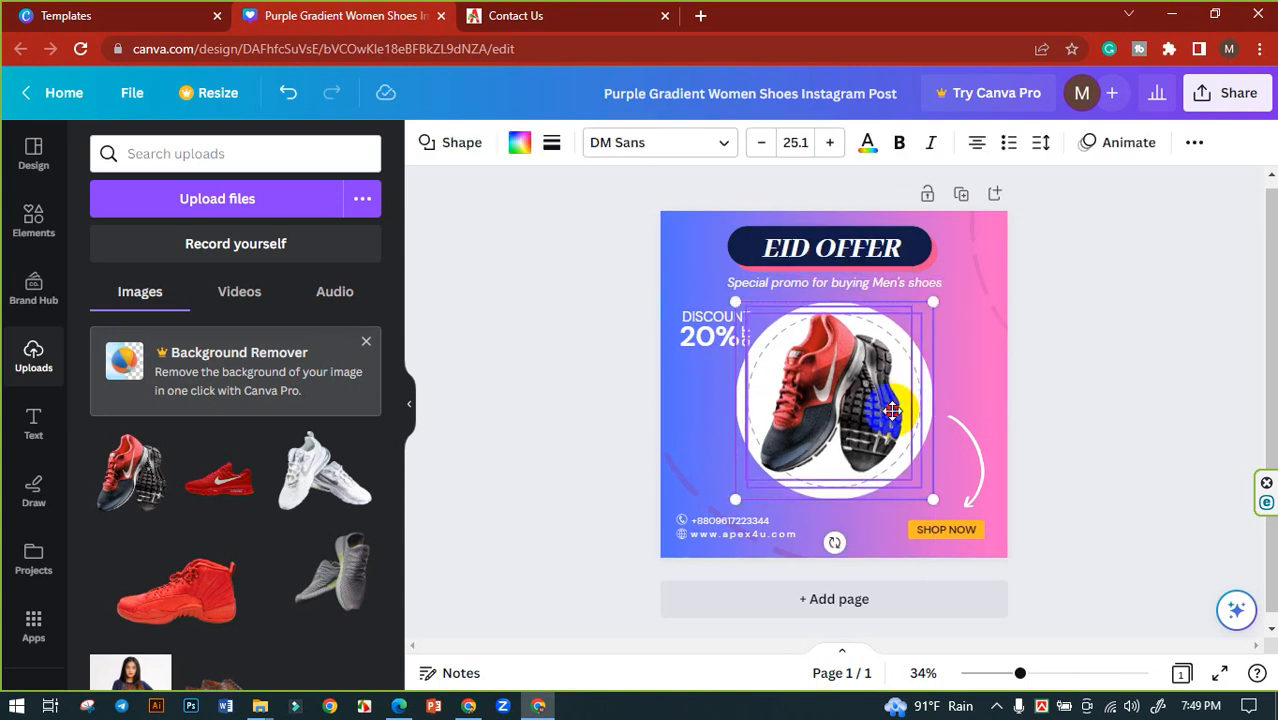
{"action": "left_click", "coordinate": [1067, 405]}
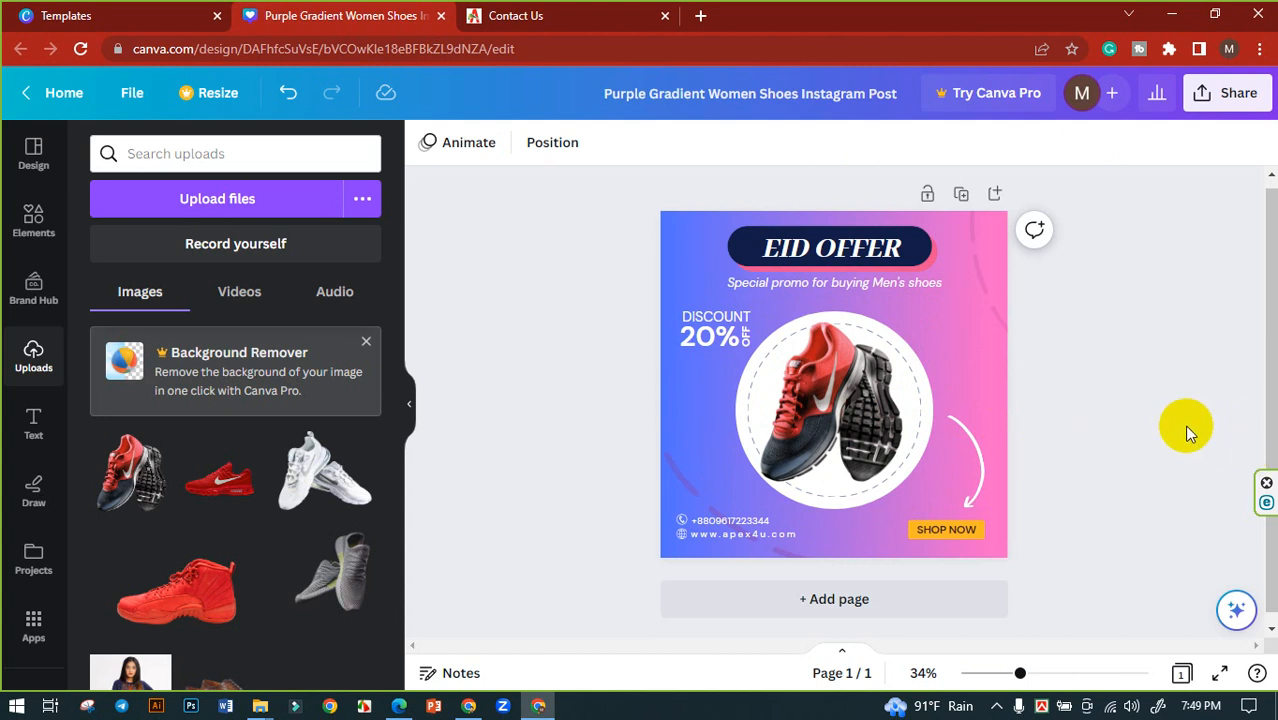
Step: Rename the design as Gradient Mens Shoes Post
{"action": "left_click", "coordinate": [716, 86]}
{"action": "type", "text": "G"}
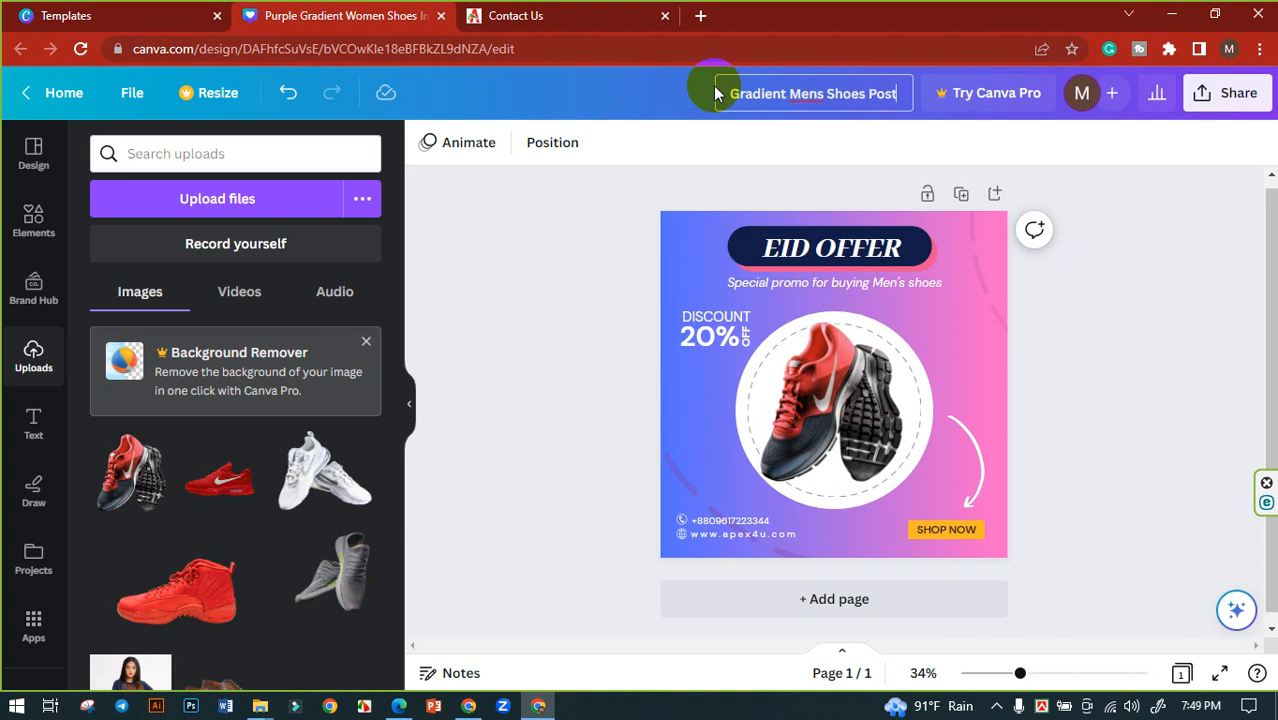
{"action": "left_click", "coordinate": [1084, 328]}
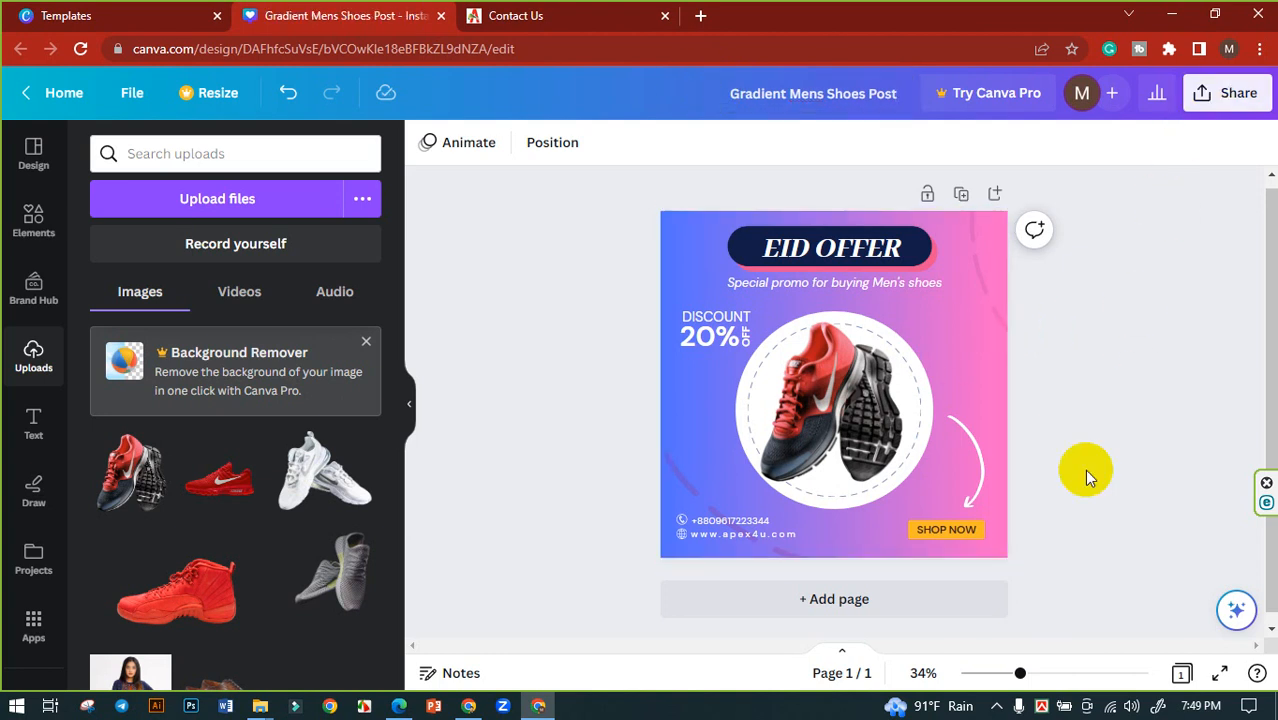
Step: Change the fill of the rectangle behind the SHOP NOW text to white (#ffffff)
{"action": "left_click", "coordinate": [907, 528]}
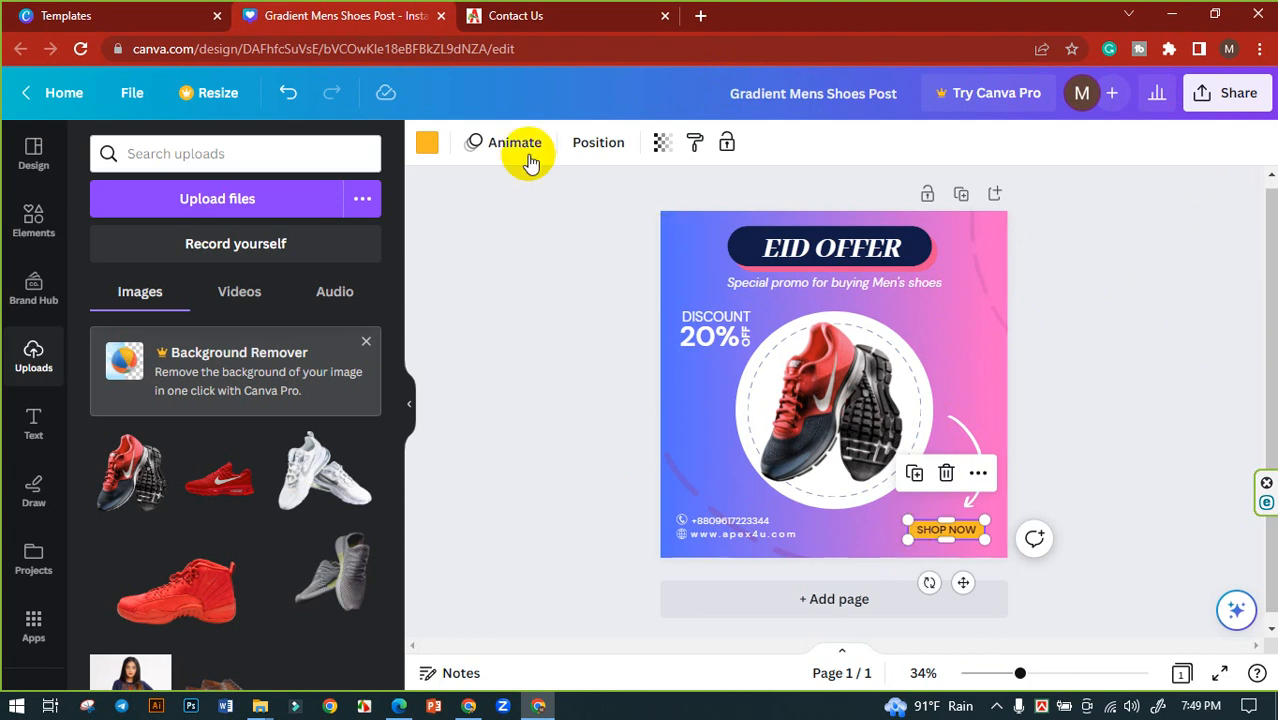
{"action": "left_click", "coordinate": [432, 150]}
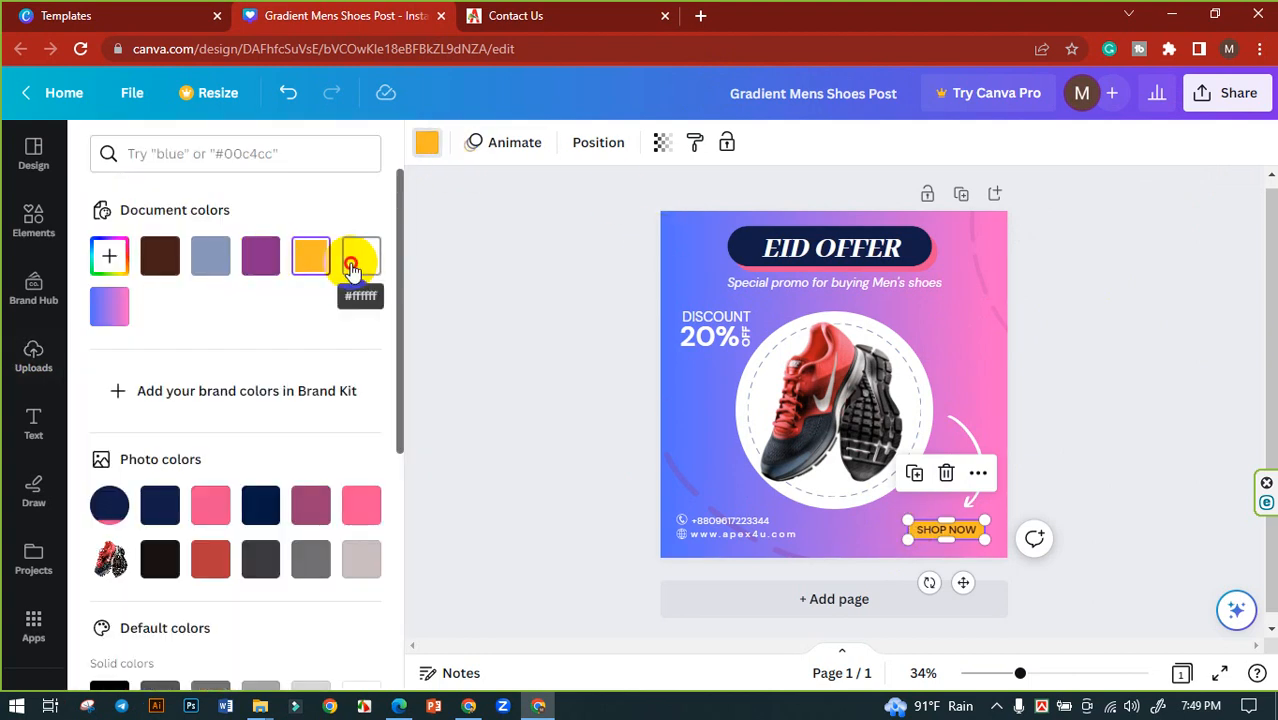
{"action": "left_click", "coordinate": [358, 260]}
{"action": "left_click", "coordinate": [534, 295]}
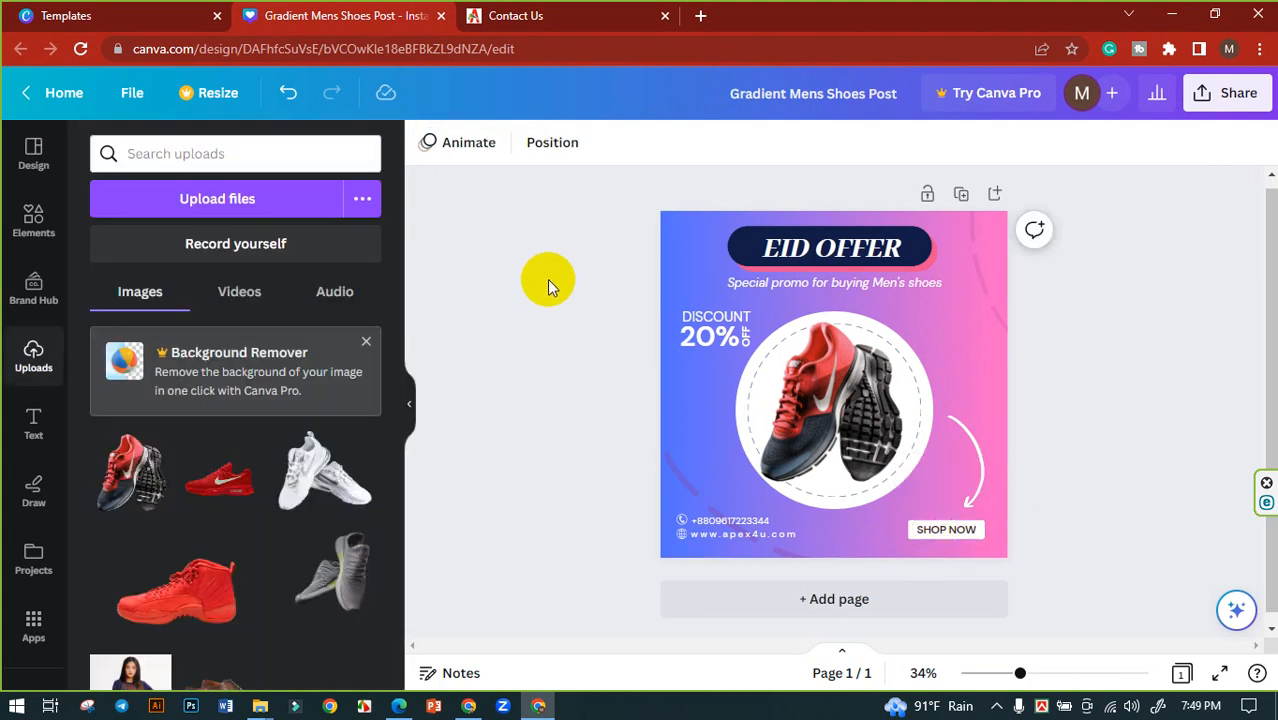
Step: Download the finished design as a PNG at 1,080 × 1,080 px
{"action": "left_click", "coordinate": [1236, 94]}
{"action": "scroll", "coordinate": [1070, 437], "scroll_direction": "down", "scroll_amount": 1}
{"action": "left_click", "coordinate": [961, 491]}
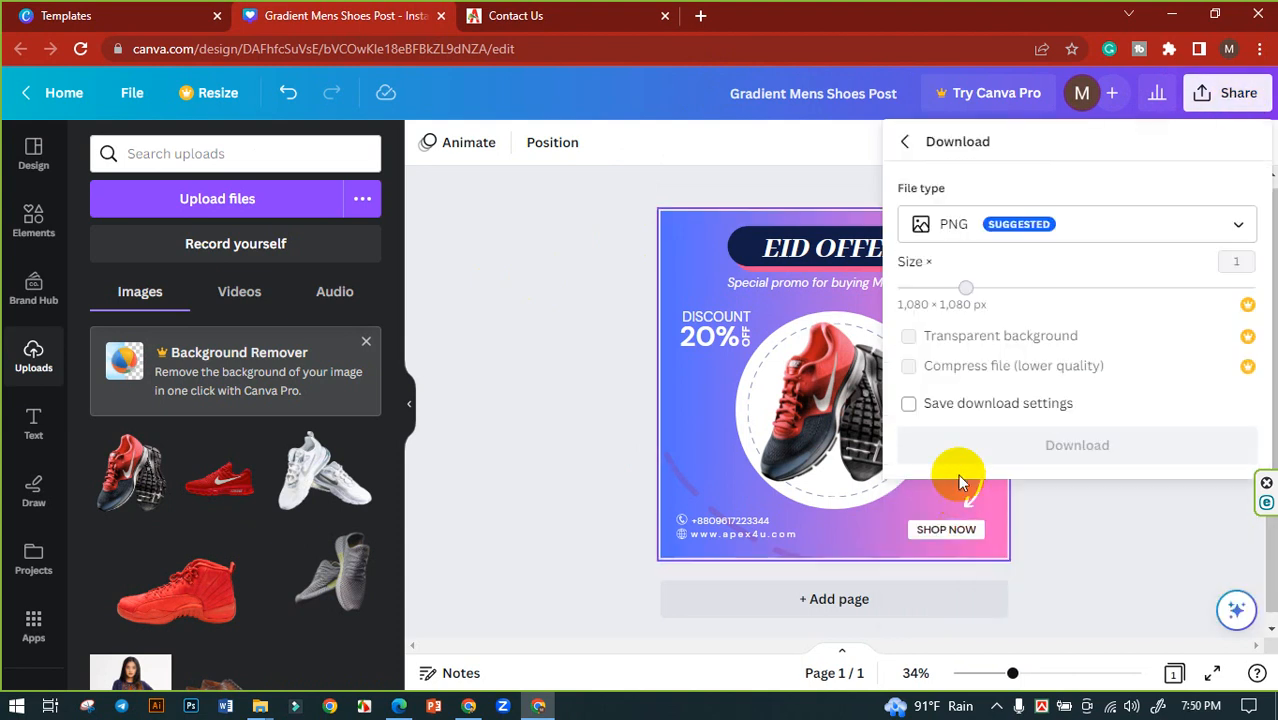
{"action": "left_click", "coordinate": [1077, 447]}
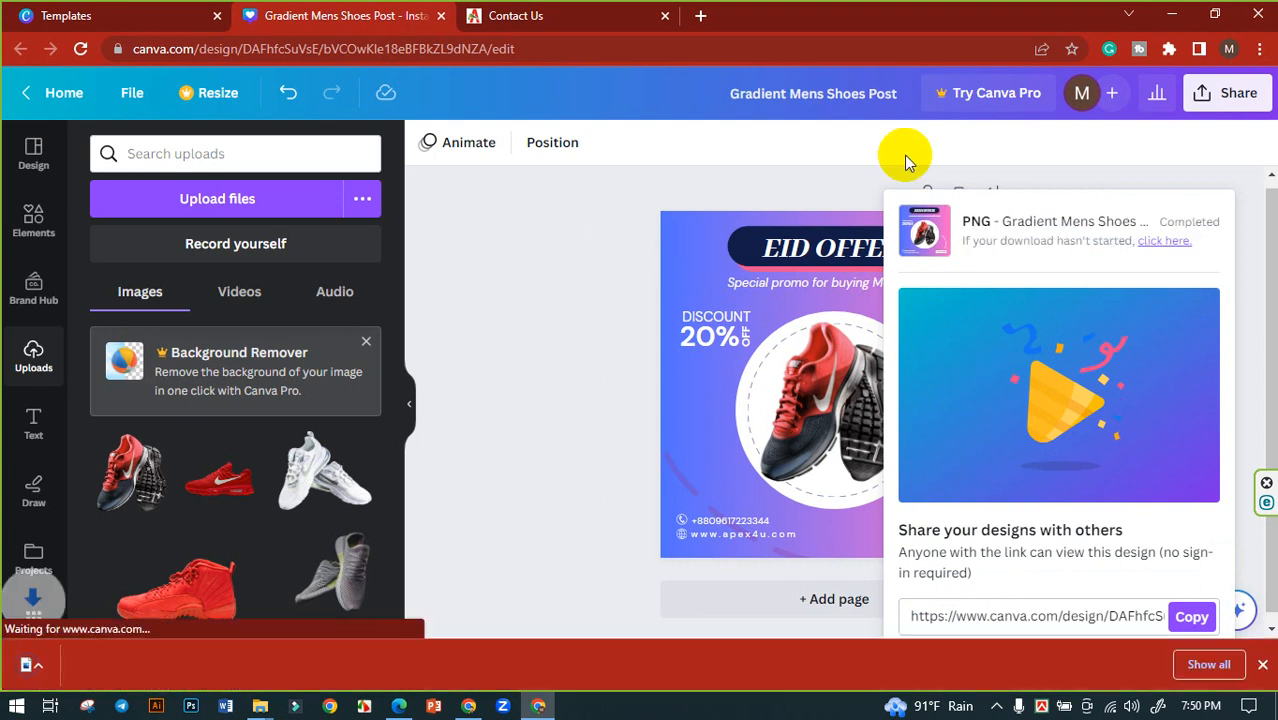
Step: Download the design again as a JPG at 1,080 × 1,080 px
{"action": "left_click", "coordinate": [1236, 93]}
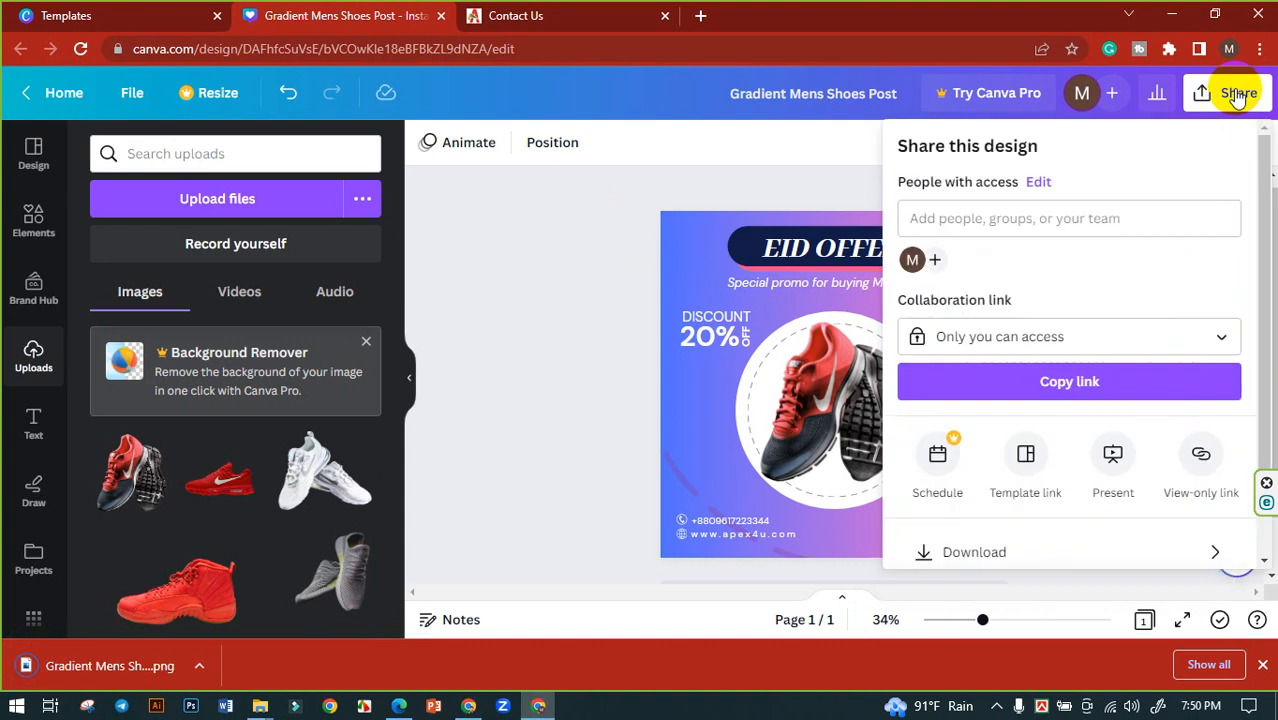
{"action": "left_click", "coordinate": [1044, 548]}
{"action": "left_click", "coordinate": [1045, 238]}
{"action": "left_click", "coordinate": [984, 108]}
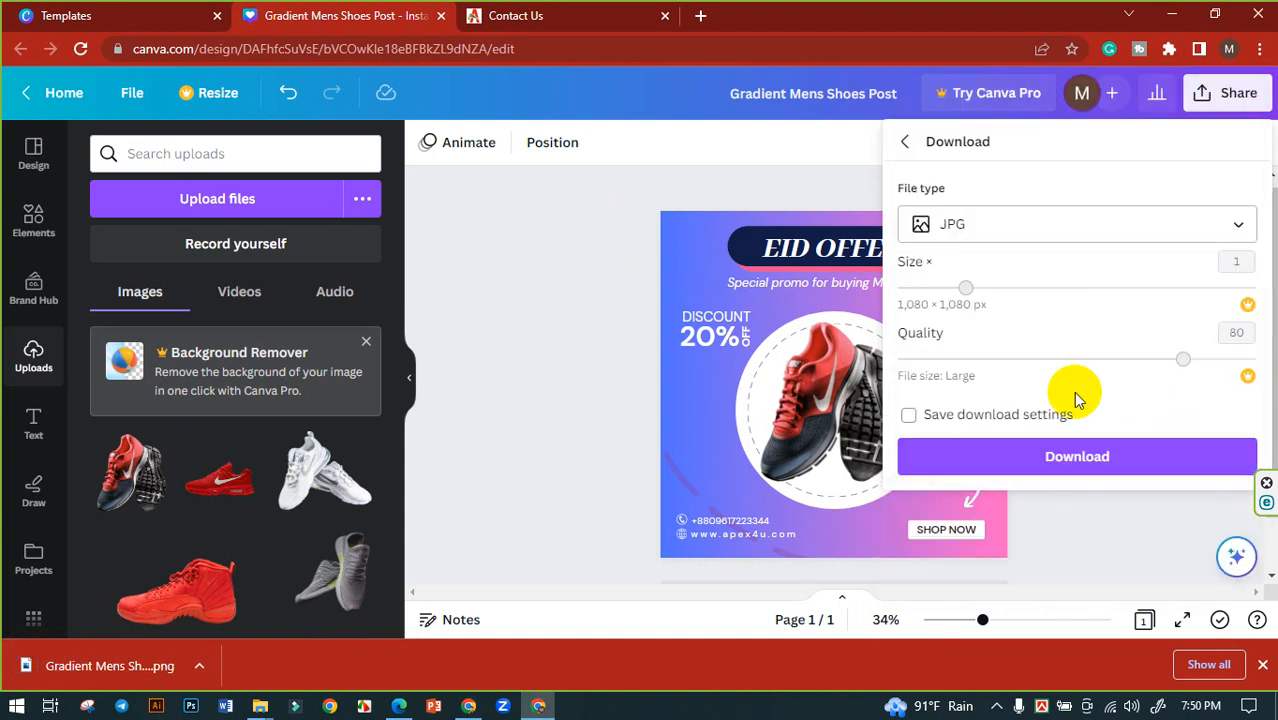
{"action": "left_click", "coordinate": [1050, 456]}
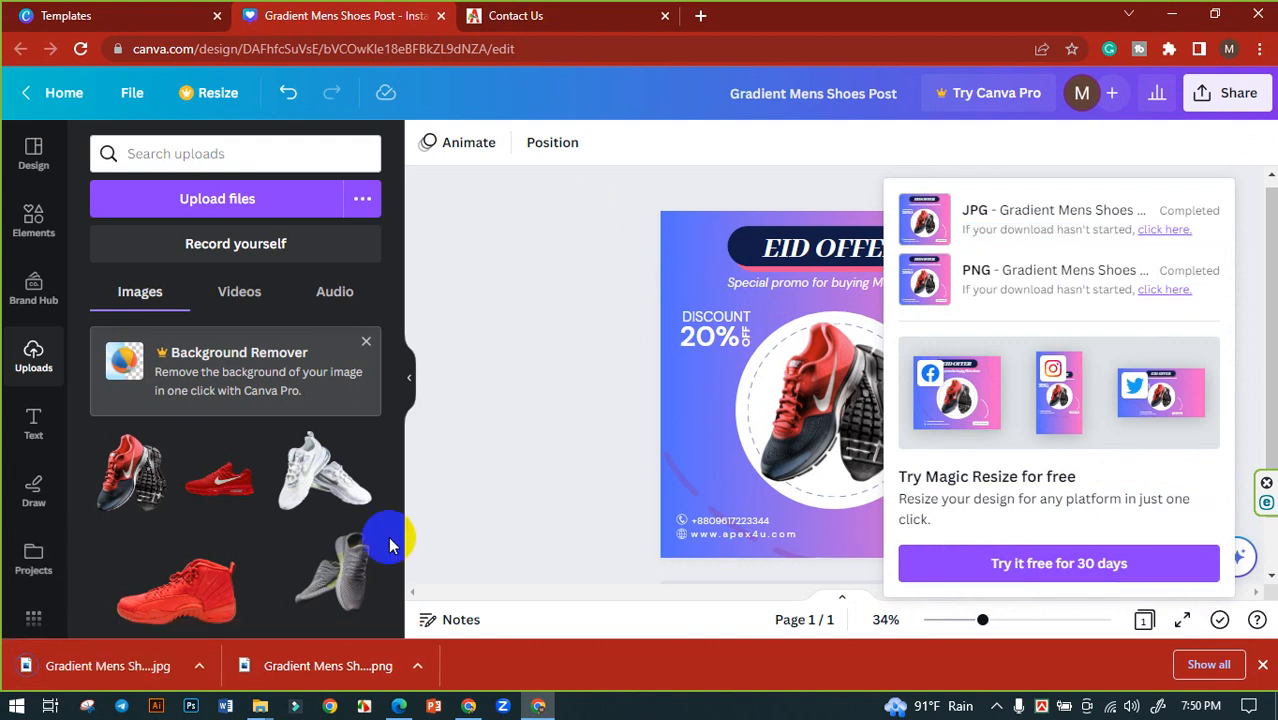
Step: Show the downloaded PNG in its folder and open Gradient Mens Shoes Post.png in the image viewer
{"action": "left_click", "coordinate": [417, 665]}
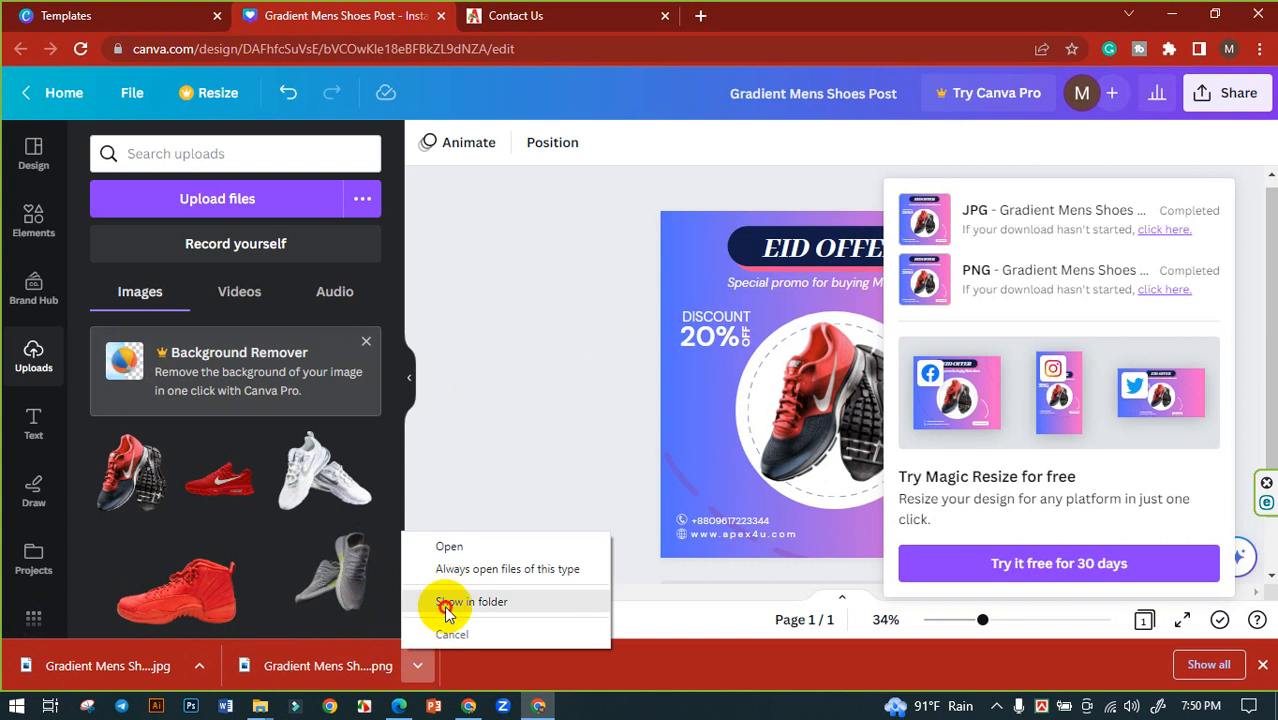
{"action": "left_click", "coordinate": [445, 603]}
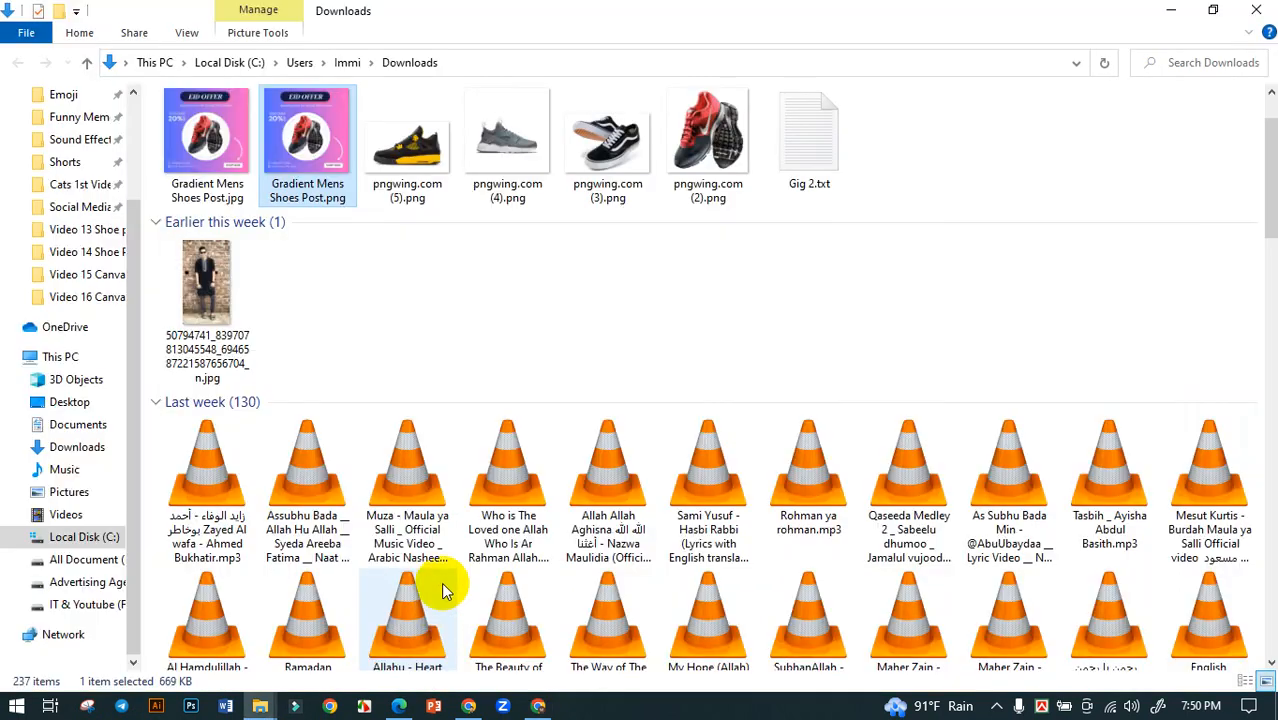
{"action": "left_click", "coordinate": [206, 140]}
{"action": "double_click", "coordinate": [318, 148]}
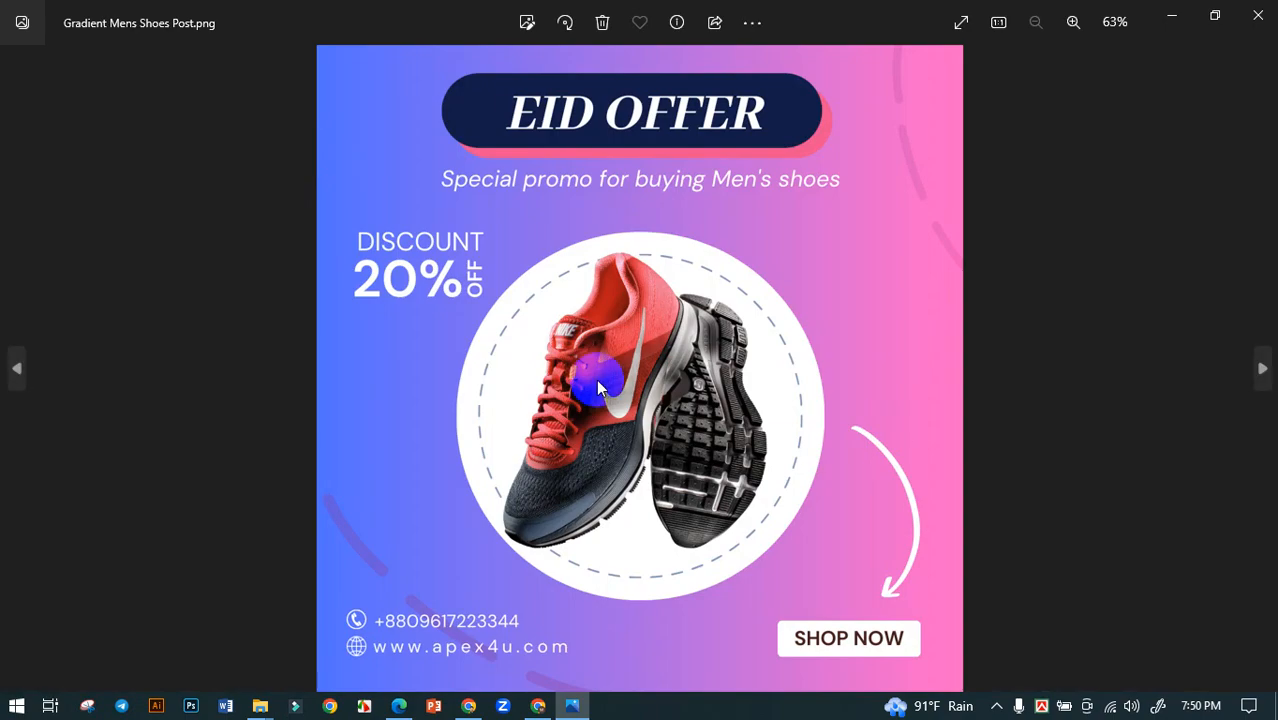
Step: Inspect the sneakers in the exported image up close, close the viewer, and return to the Canva design with the download notice dismissed
{"action": "scroll", "coordinate": [760, 465], "scroll_direction": "up", "scroll_amount": 3, "text": "ctrl"}
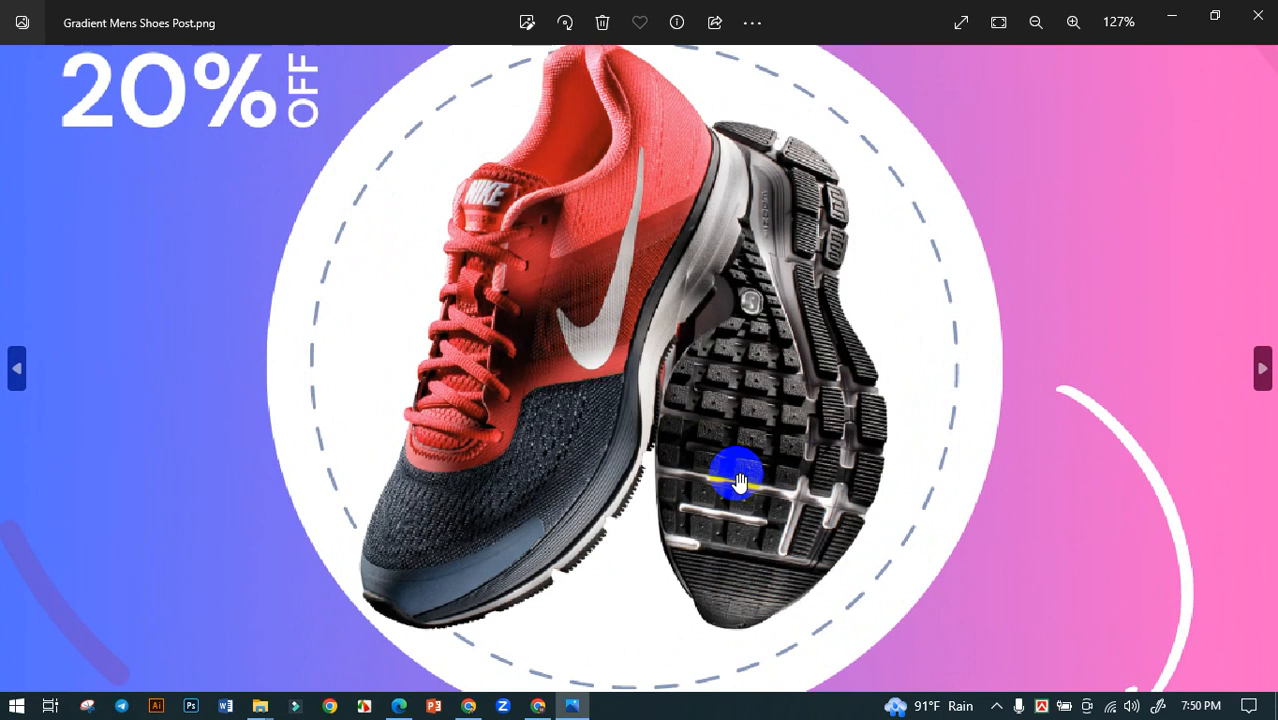
{"action": "scroll", "coordinate": [840, 505], "scroll_direction": "down", "scroll_amount": 3}
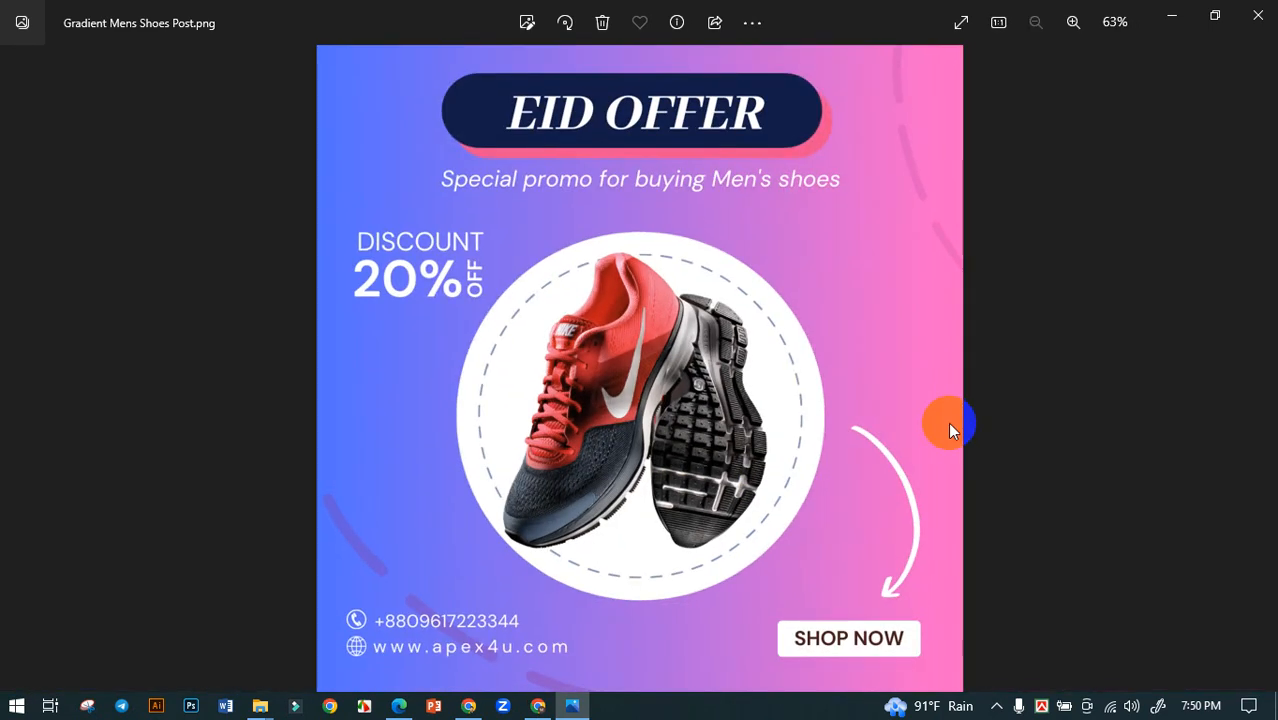
{"action": "left_click", "coordinate": [1248, 24]}
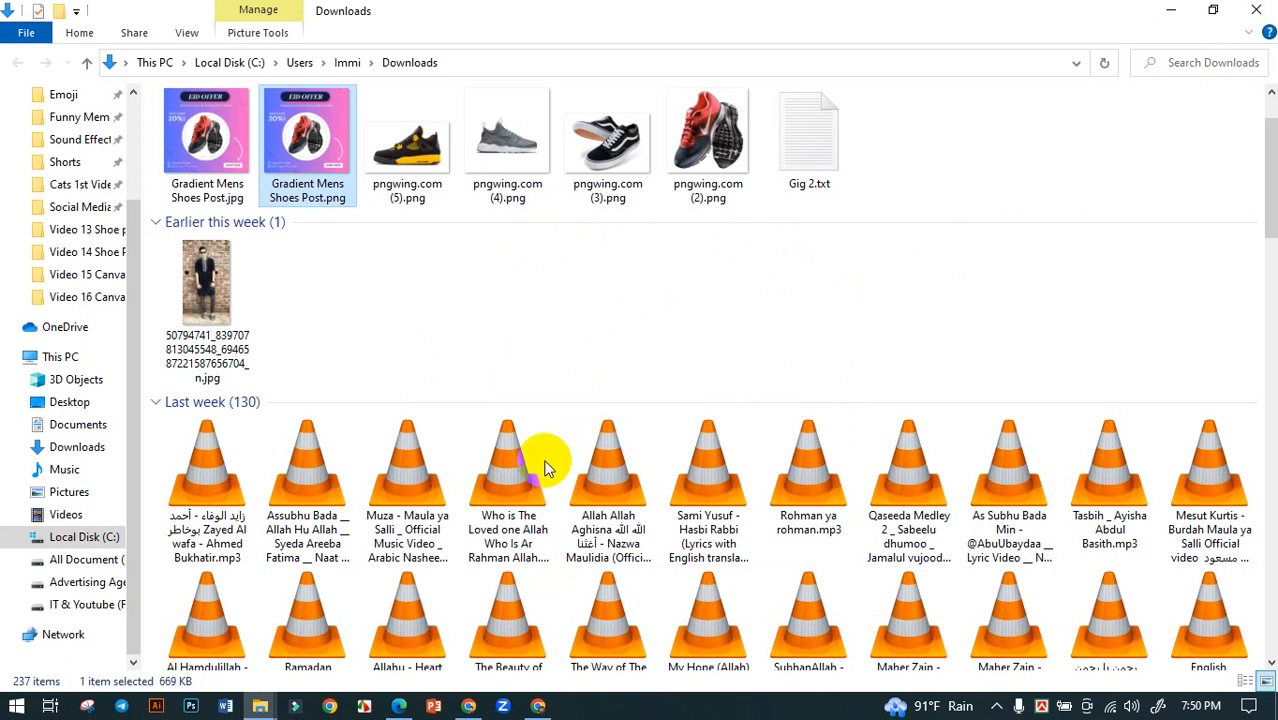
{"action": "left_click", "coordinate": [539, 707]}
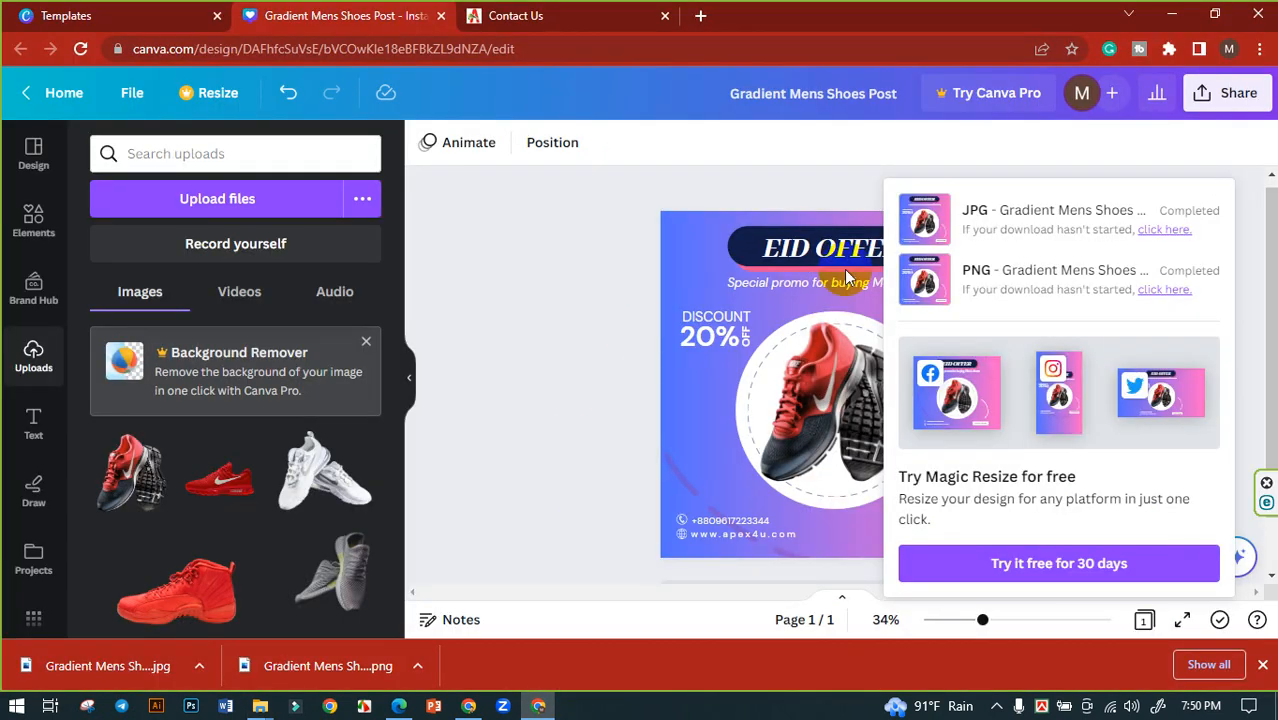
{"action": "left_click", "coordinate": [591, 203]}
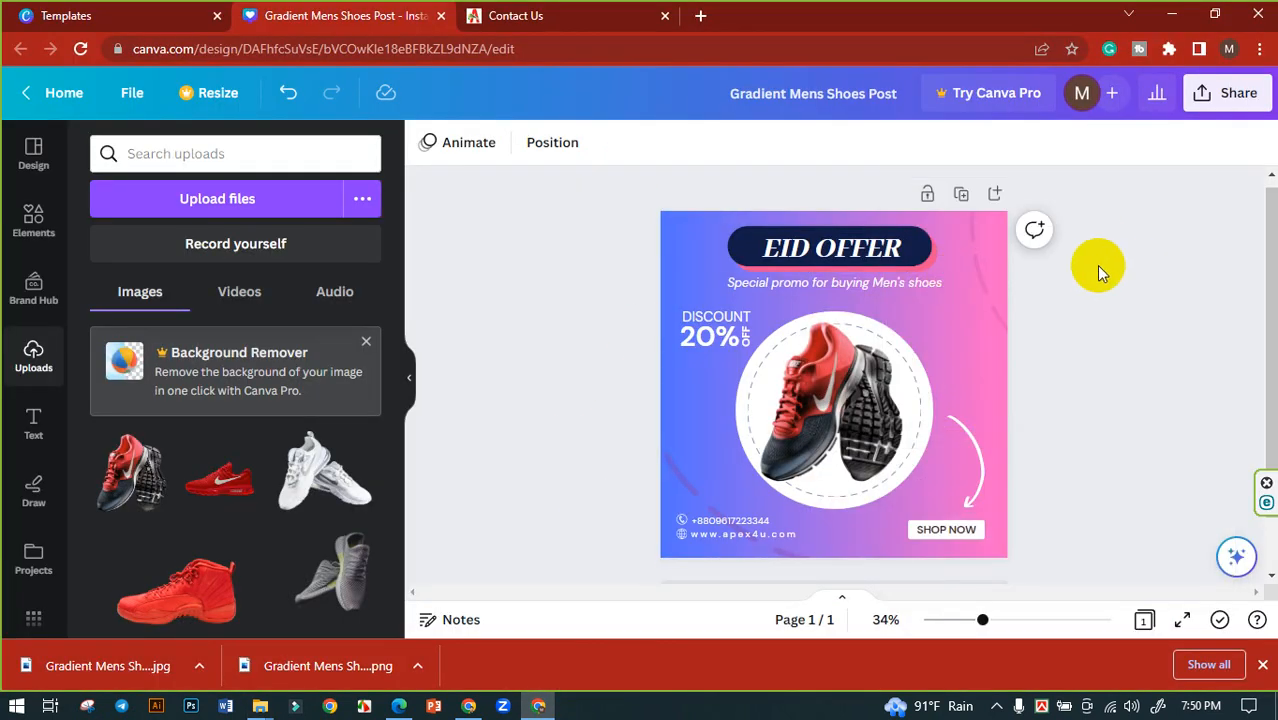